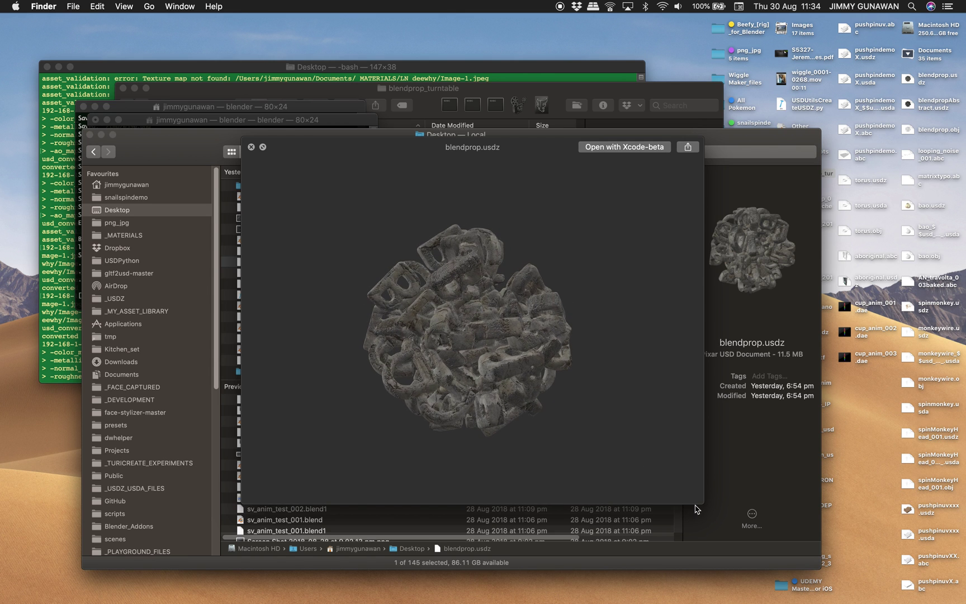
Enlarge the blendprop.usdz preview and examine the sculpture model from several angles
left_click_drag(700, 504, 808, 571)
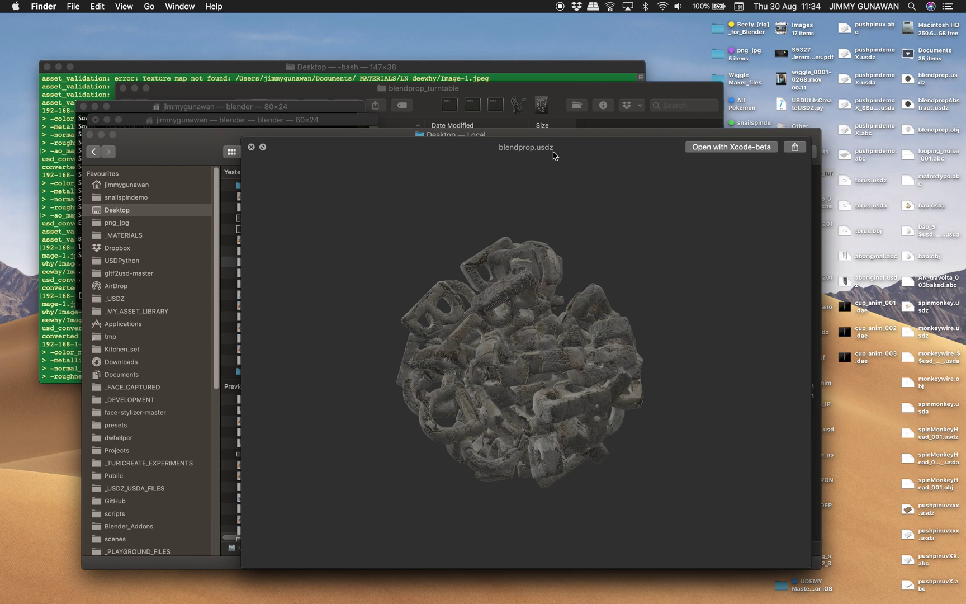
left_click_drag(553, 152, 465, 118)
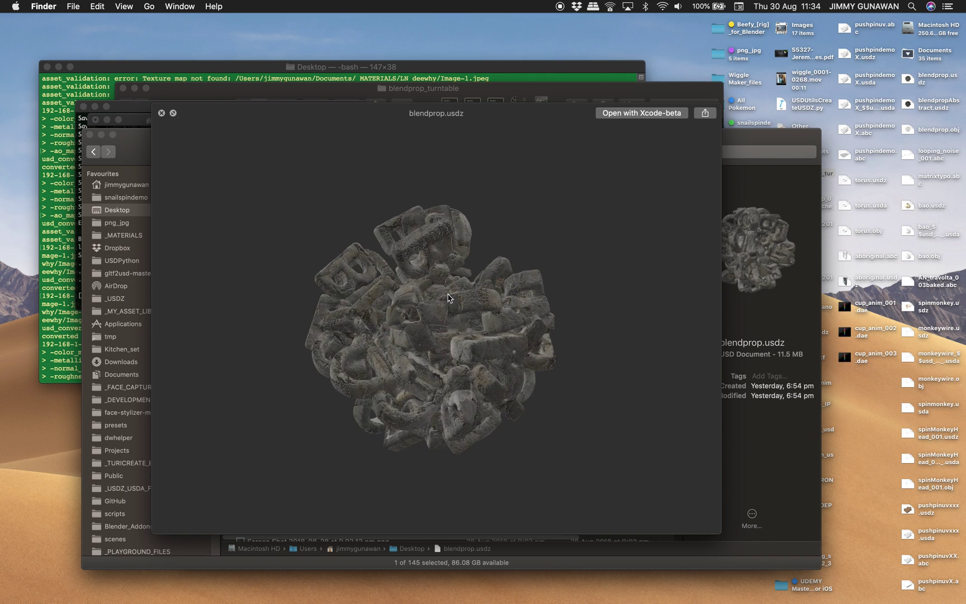
left_click_drag(455, 296, 536, 317)
left_click_drag(531, 242, 408, 138)
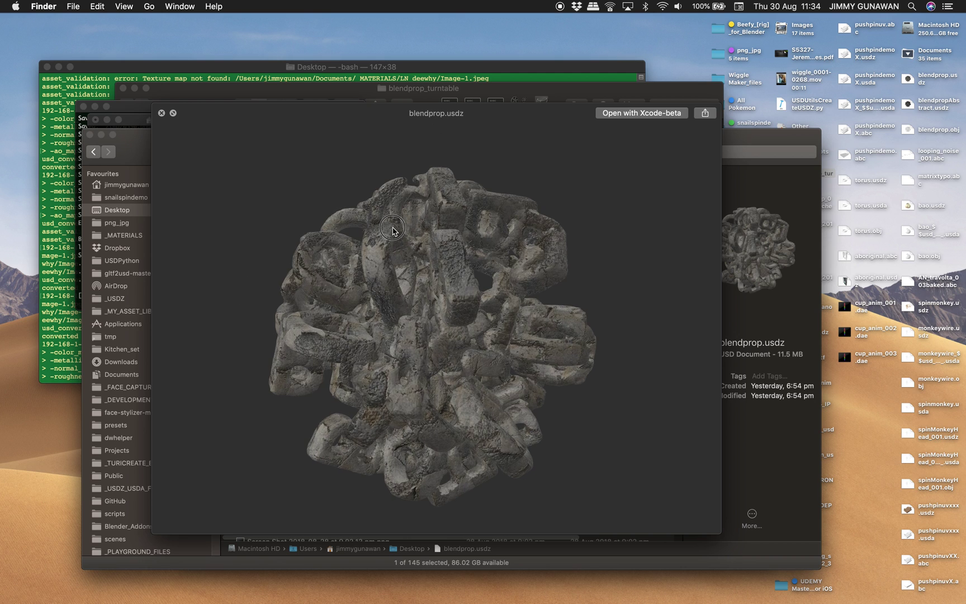
left_click_drag(386, 218, 393, 263)
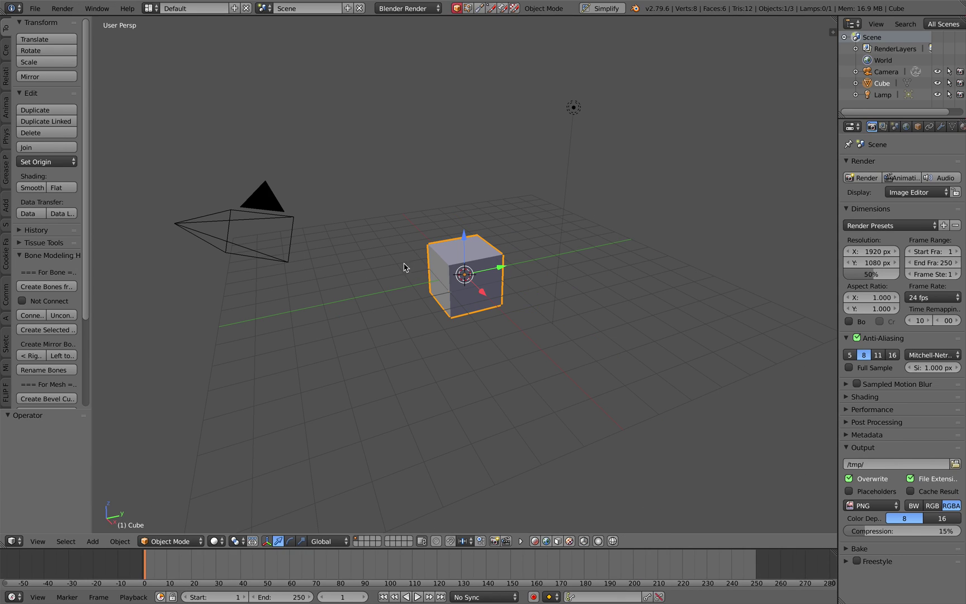
Switch to Blender and delete all the default objects from the new scene
key("a")
key("a")
key("x")
left_click(422, 215)
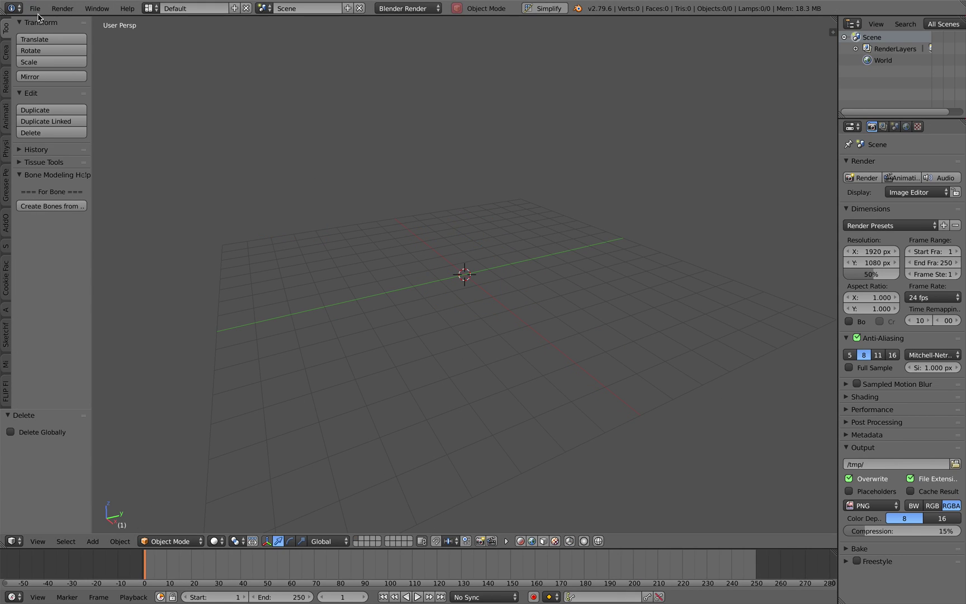
Save the scene to the Desktop as ANSV_Blend_Sculpture_001.blend
left_click(35, 9)
left_click(66, 108)
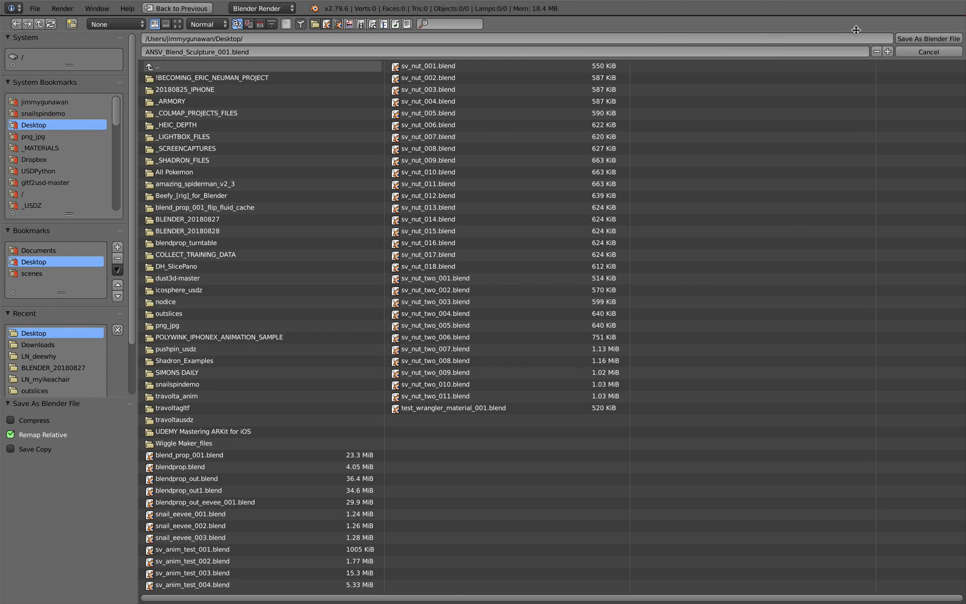
left_click(902, 39)
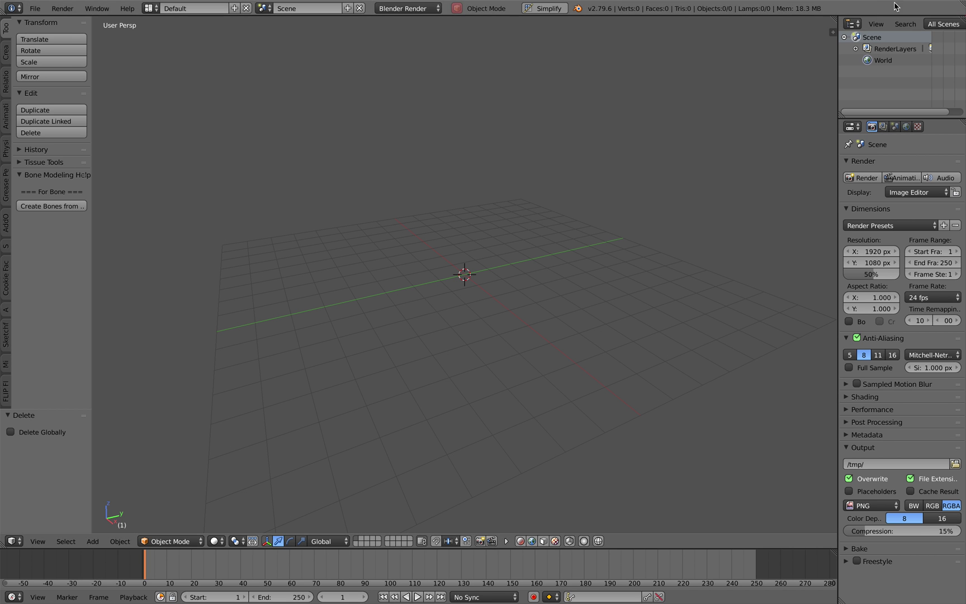
Switch to the Compositing screen layout, merge the image editor area into the 3D viewport, and save the file
left_click(156, 9)
left_click(170, 48)
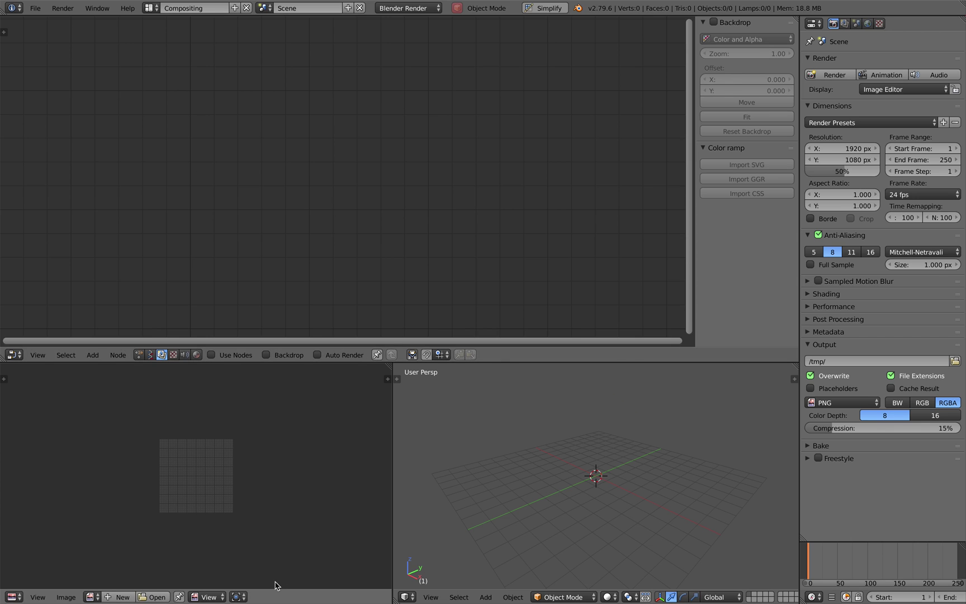
left_click_drag(390, 369, 405, 482)
key("ctrl+s")
left_click(401, 475)
Add a text object at the scene origin, rotate it 90 degrees about the X axis, and save the file
key("shift+a")
left_click(403, 473)
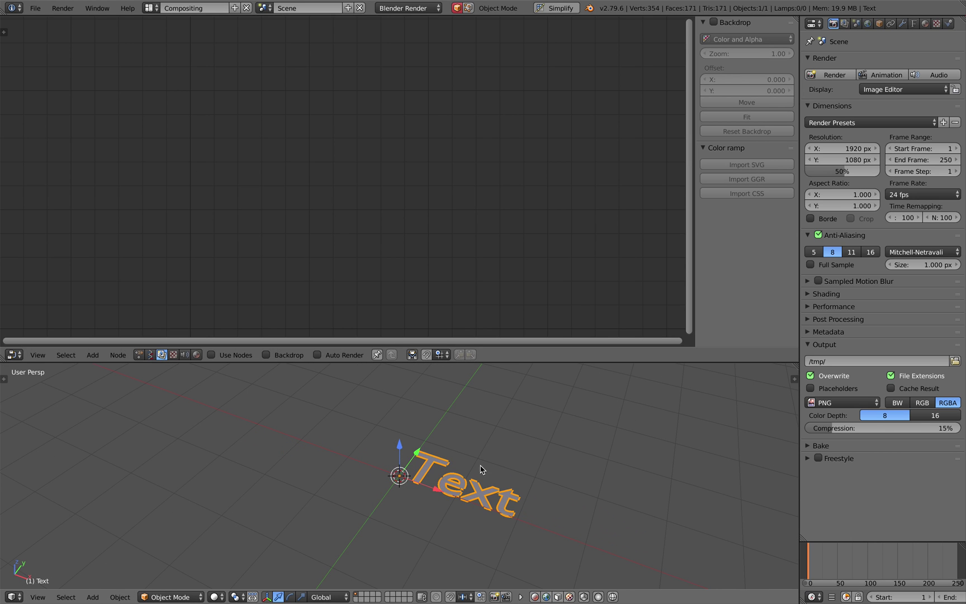
type("rx90")
key("Return")
middle_click_drag(514, 455, 528, 432)
key("ctrl+s")
left_click(529, 432)
Enlarge the 3D viewport, replace the text object's wording with BLEND, and return to Object Mode
left_click_drag(563, 361, 566, 251)
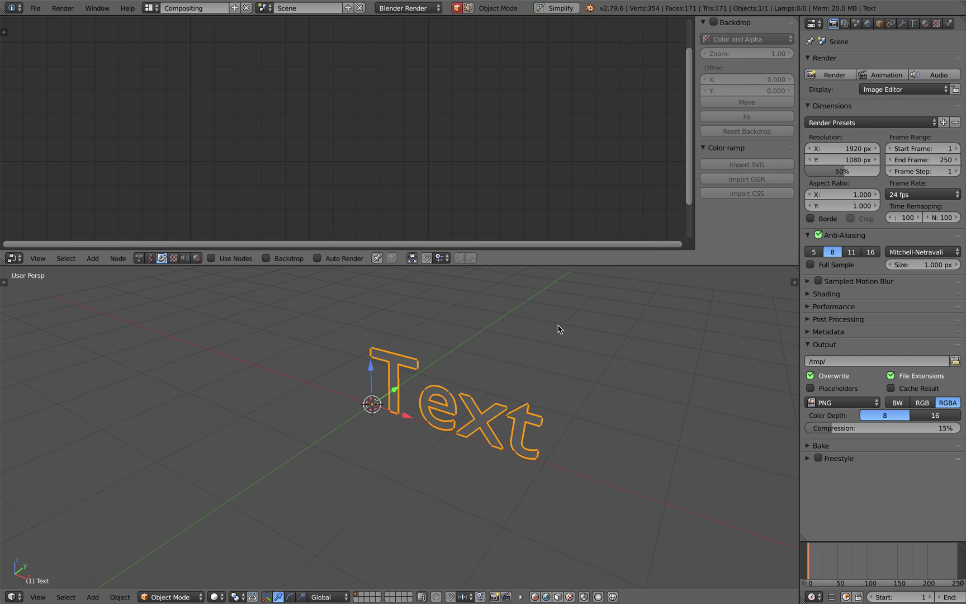
middle_click_drag(559, 328, 519, 358)
key("Tab")
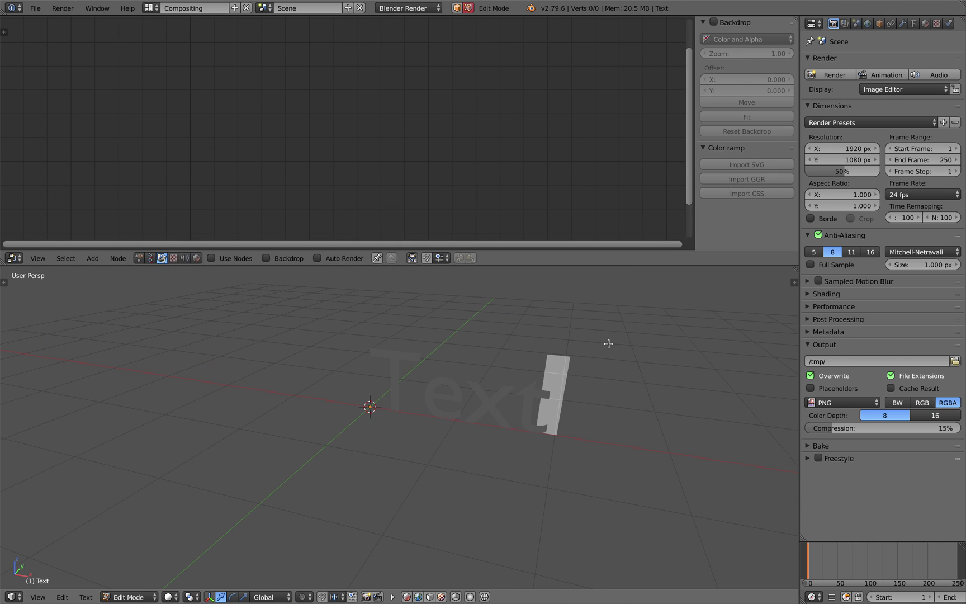
key("BackSpace")
key("BackSpace")
key("BackSpace")
key("BackSpace")
type("BLEND")
key("Tab")
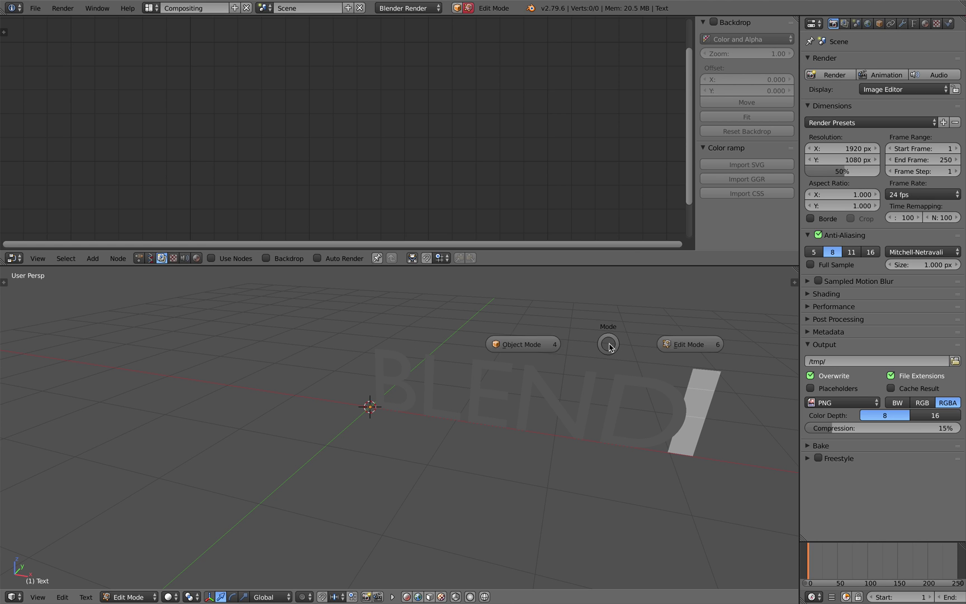
left_click(520, 345)
middle_click_drag(521, 345, 911, 237)
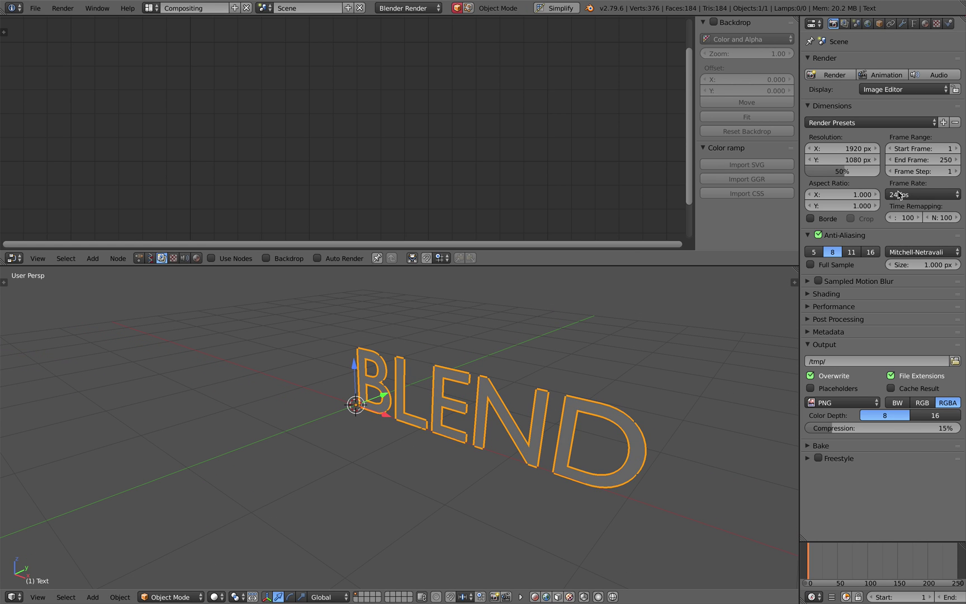
Give the BLEND text thickness with an extrude of 0.078 and a bevel depth of 0.013
left_click(914, 23)
left_click_drag(847, 216, 928, 204)
scroll(658, 369, "up", 2)
middle_click_drag(599, 411, 409, 395, "shift")
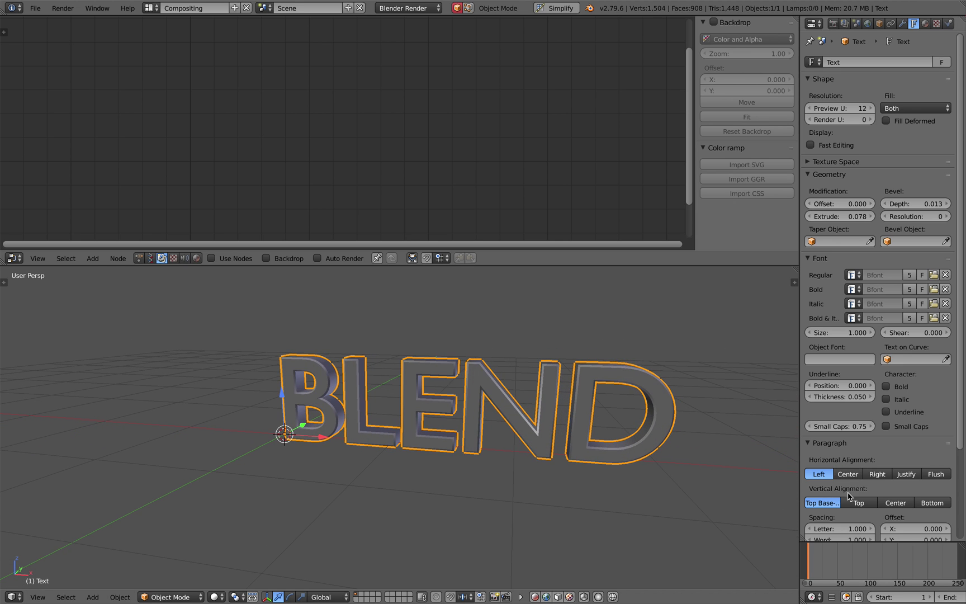
Center the BLEND text horizontally and set its paragraph Y offset to -0.320
left_click(848, 473)
middle_click_drag(610, 448, 590, 404)
scroll(841, 506, "down", 2)
middle_click_drag(522, 414, 493, 411)
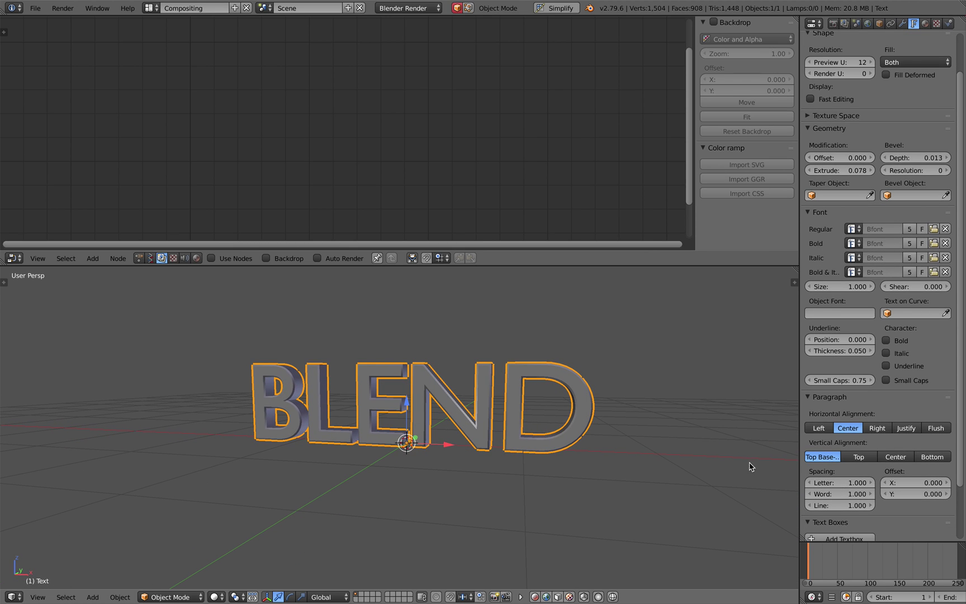
mouse_move(903, 482)
left_mouse_down()
mouse_move(929, 482)
mouse_move(908, 482)
mouse_move(907, 494)
left_mouse_up()
type("0")
key("Return")
mouse_move(438, 420)
middle_mouse_down()
mouse_move(457, 403)
mouse_move(445, 407)
middle_mouse_up()
middle_click_drag(445, 407, 388, 398, "shift")
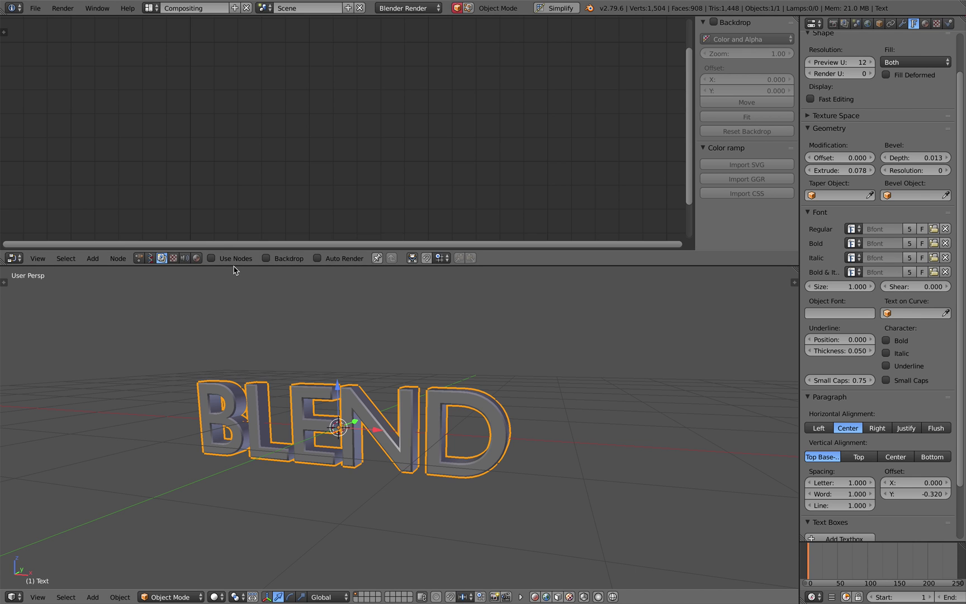
Switch the node editor to Animation Nodes, create a new node tree, and narrow the editor's sidebar out of view
left_click(139, 258)
left_click(257, 258)
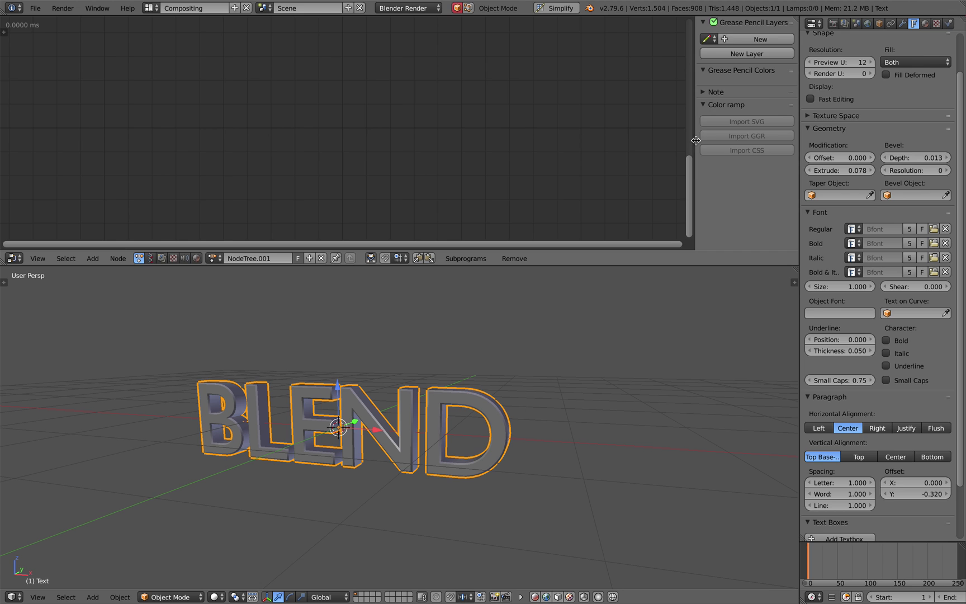
left_click_drag(696, 141, 782, 159)
scroll(841, 244, "down", 3)
mouse_move(439, 447)
middle_mouse_down("shift")
mouse_move(459, 449)
mouse_move(435, 468)
mouse_move(457, 460)
mouse_move(448, 459)
middle_mouse_up("shift")
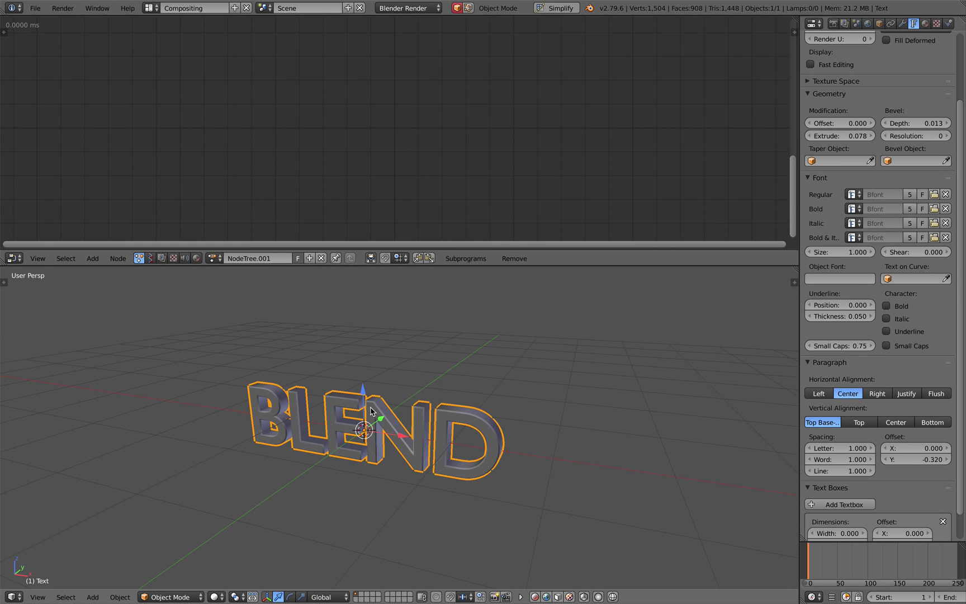
middle_click_drag(370, 411, 386, 406)
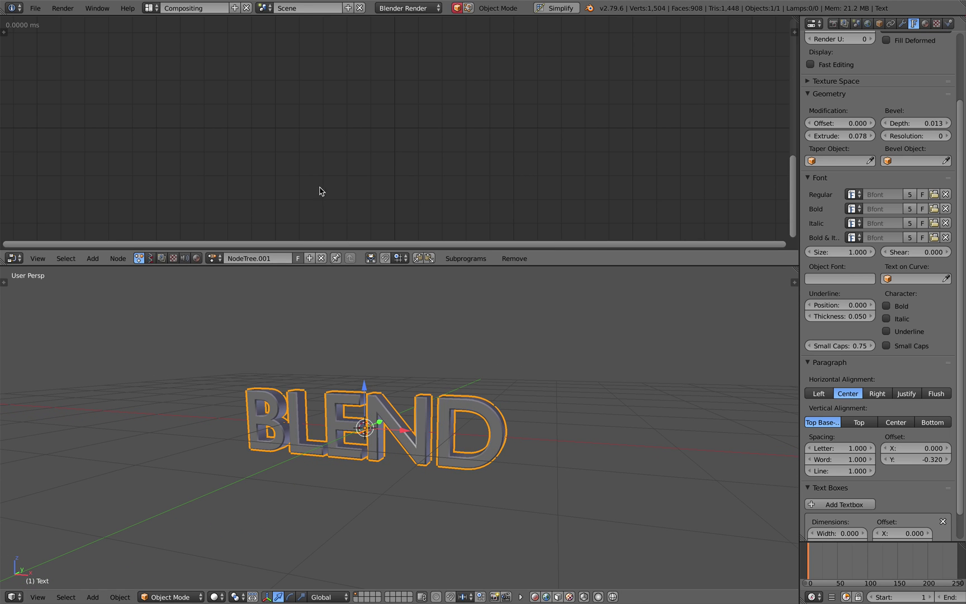
Add an Object Instancer node to the node tree and frame it in the editor
key("shift+a")
left_click(274, 40)
type("inst")
key("Return")
left_click(274, 45)
key("Home")
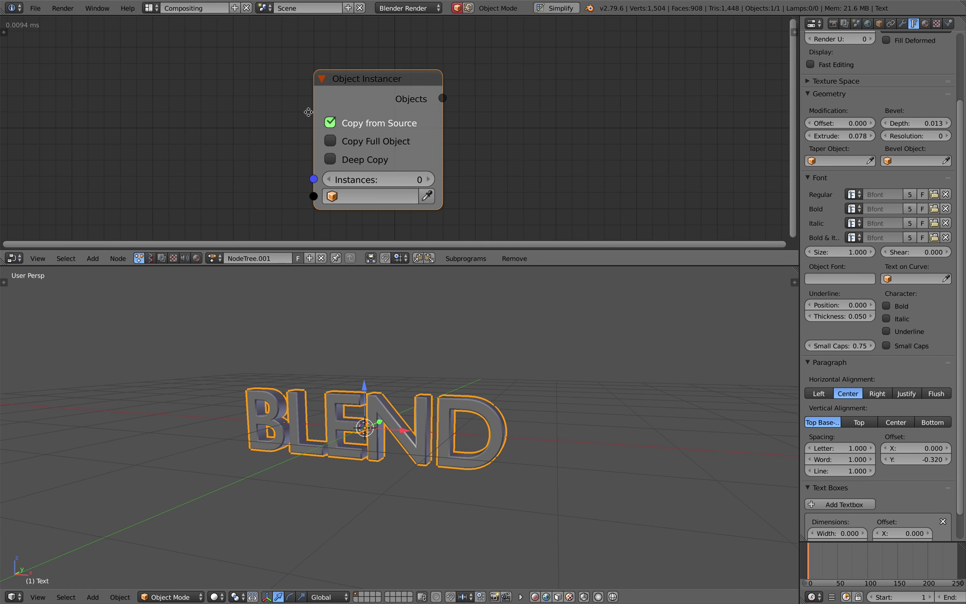
Set Text as the Object Instancer's source and enable Copy Full Object and Deep Copy
left_click(422, 180)
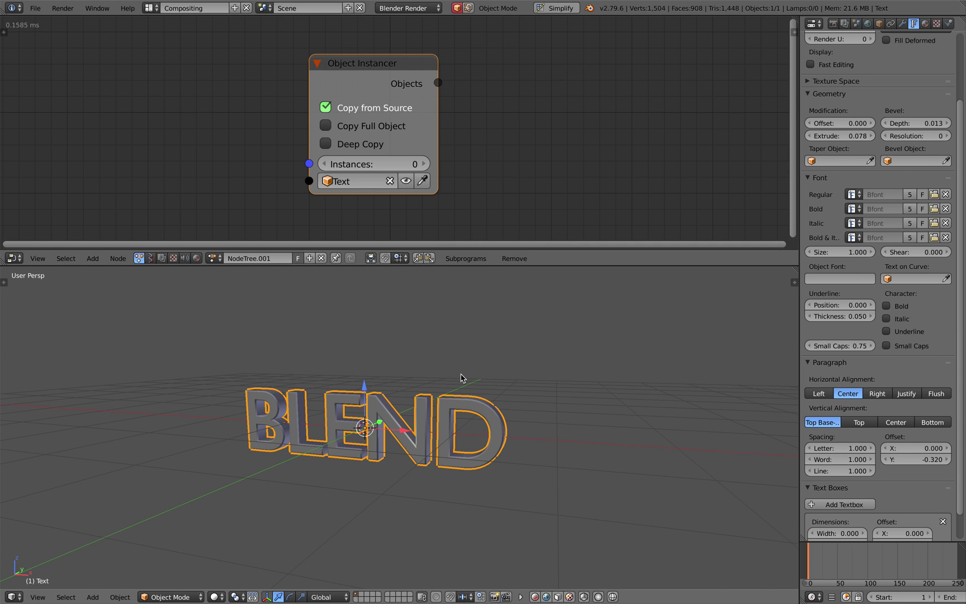
middle_click_drag(442, 335, 442, 371)
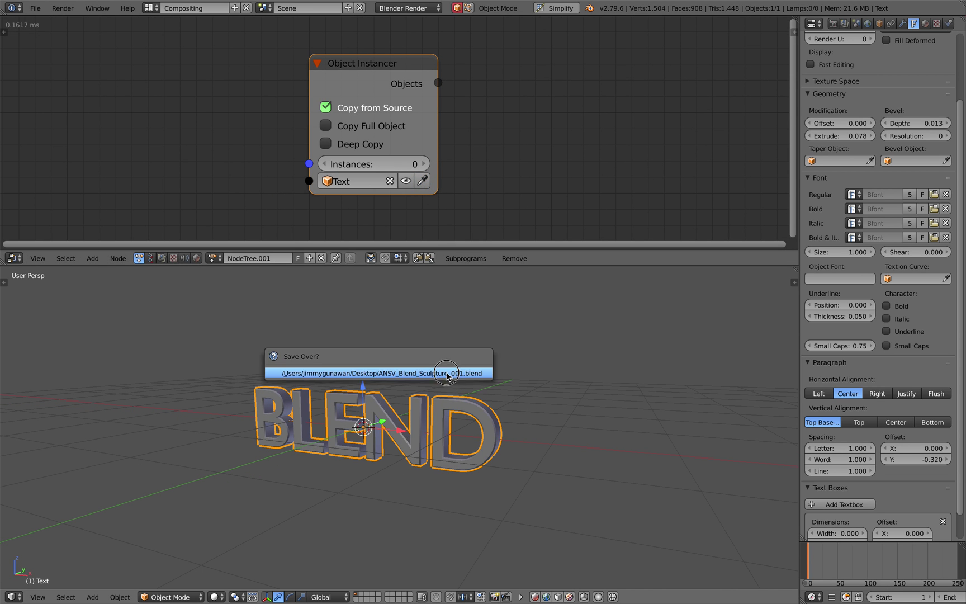
scroll(251, 141, "down", 1)
left_click(367, 126)
left_click(355, 141)
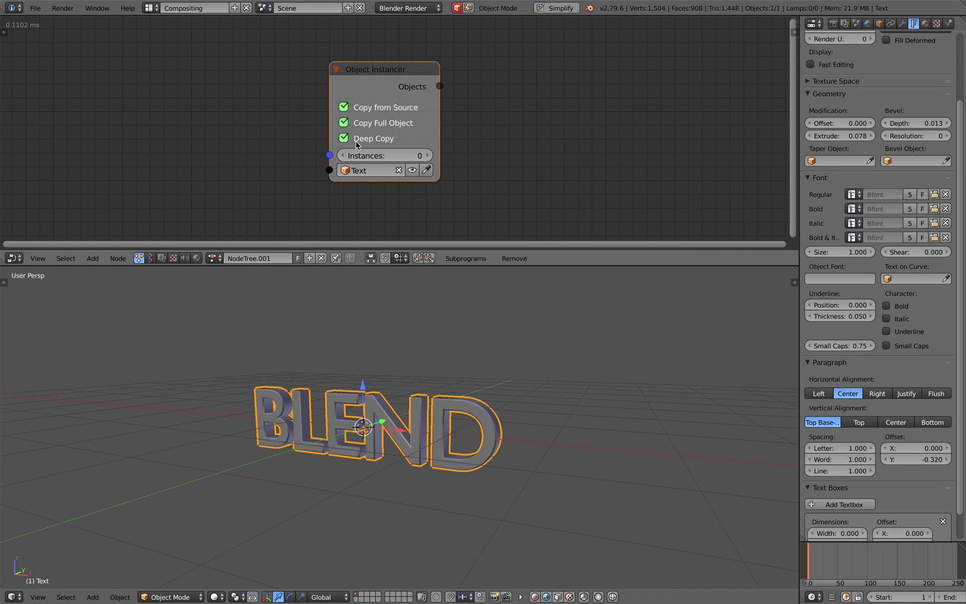
Add a Random Euler node beside the Object Instancer and save the file
key("shift+a")
left_click(224, 128)
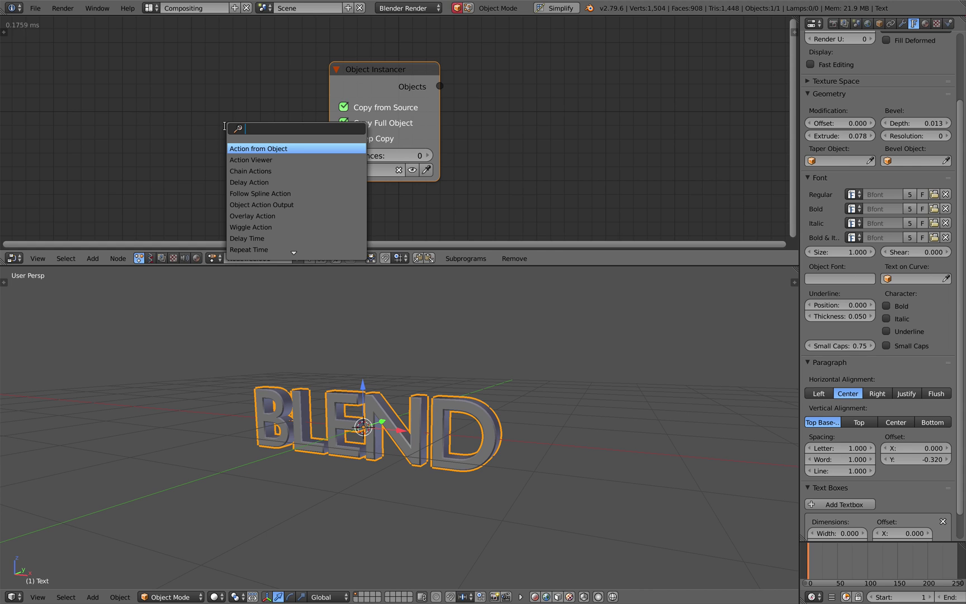
type("random euler")
key("Return")
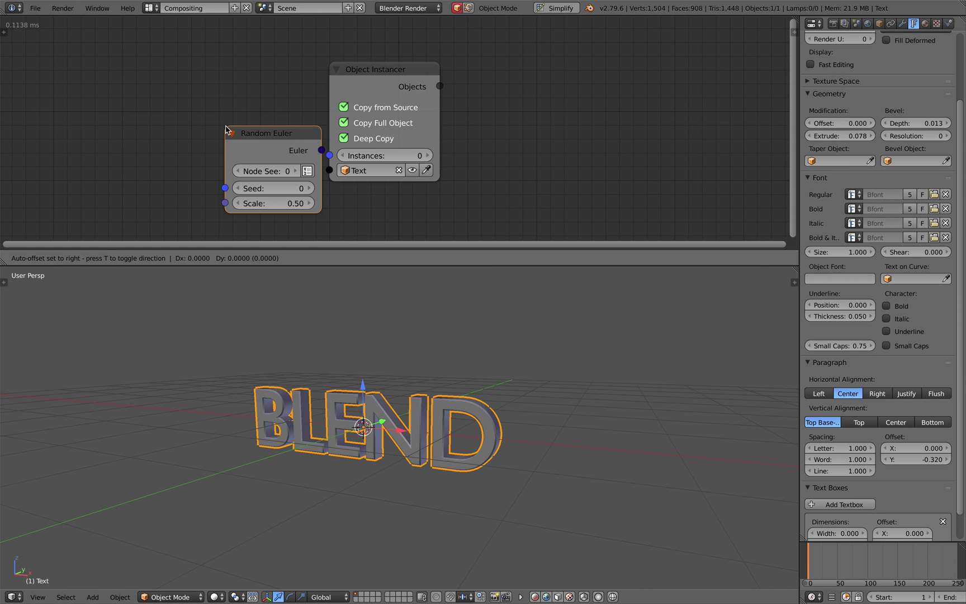
left_click(130, 124)
key("super+s")
left_click(129, 123)
Switch the Random Euler node to output a list of eulers, move it farther from the Object Instancer, and save
left_click(214, 167)
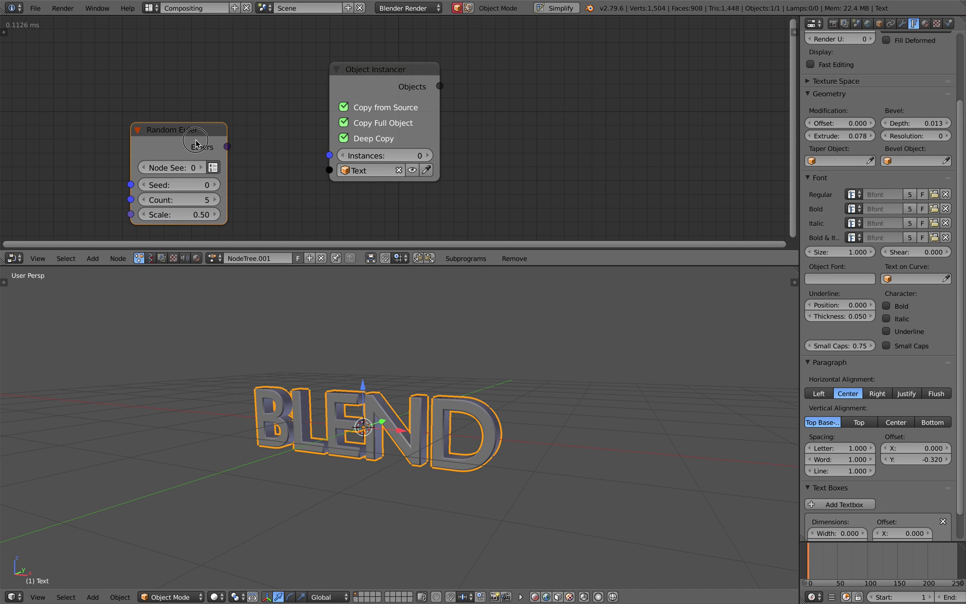
left_click_drag(198, 145, 168, 139)
key("super+s")
left_click(168, 138)
Add an Object Transforms Output node after the Object Instancer
middle_click_drag(558, 139, 531, 129)
key("ctrl+a")
type("object t")
key("Down")
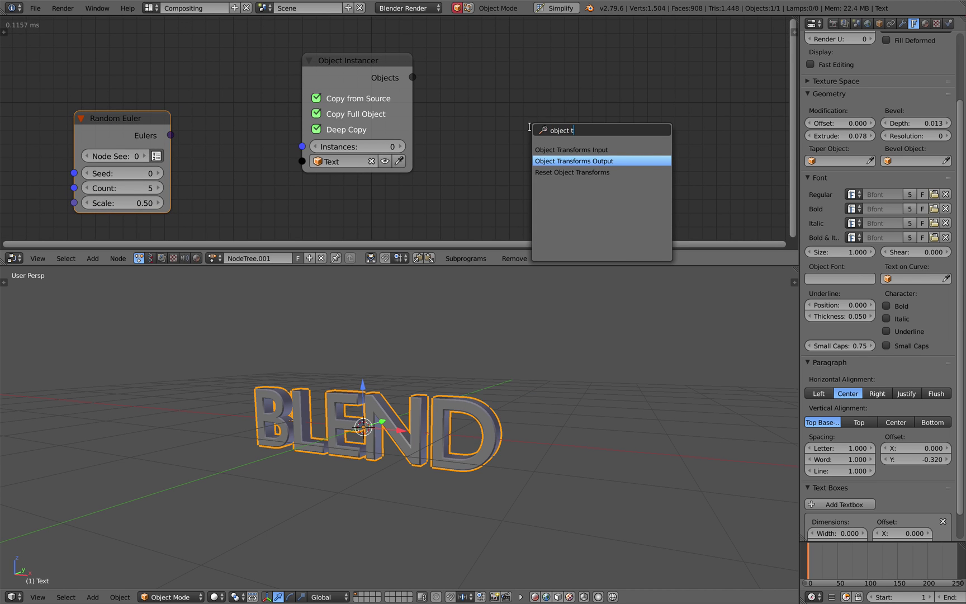
key("Return")
Connect the Object Instancer's objects to the Object Transforms Output node and enable its X, Y and Z rotation
left_click_drag(413, 77, 490, 180)
left_click_drag(533, 152, 591, 149)
scroll(285, 126, "down", 2)
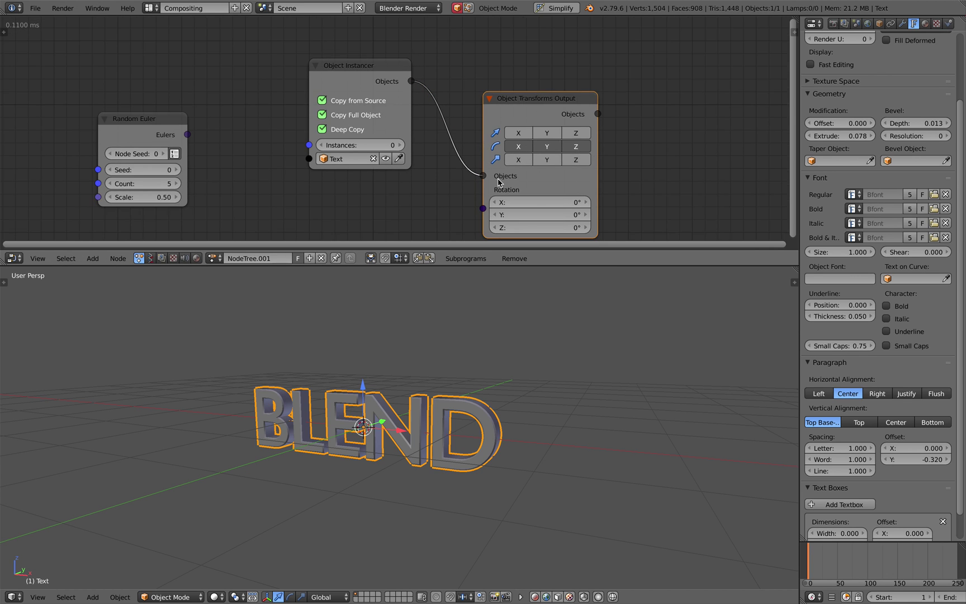
Connect the Random Euler list to the Object Transforms Output's rotation input and space the nodes apart
left_click_drag(235, 122, 492, 190)
left_click_drag(215, 123, 493, 186)
left_click_drag(194, 113, 183, 132)
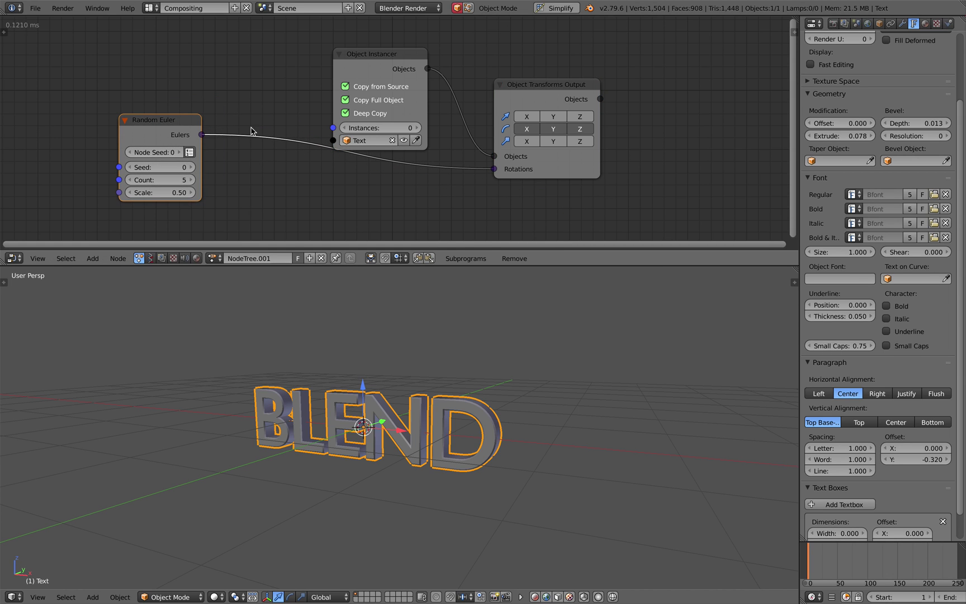
left_click_drag(388, 66, 392, 51)
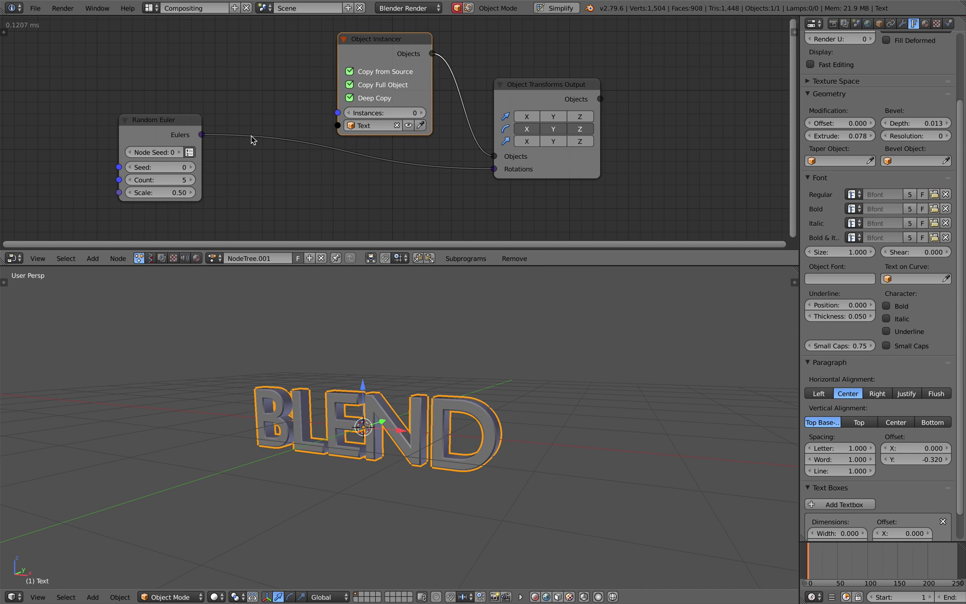
Drive the Object Instancer's instance count from the Random Euler list through a Get Length node
left_click_drag(203, 135, 178, 135)
left_click(249, 83)
left_click_drag(163, 122, 134, 140)
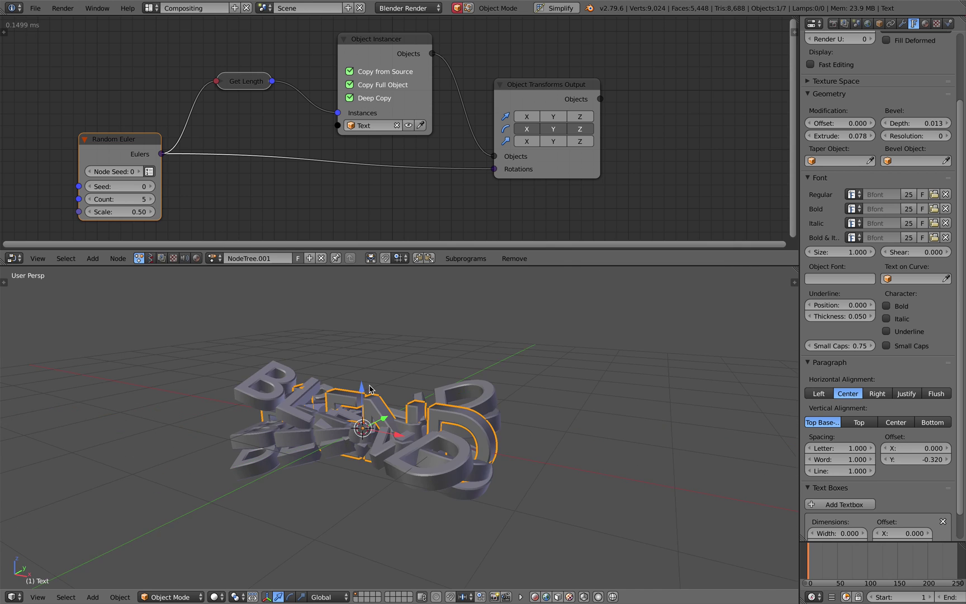
Set the Random Euler node's scale to 3.98 and its count to 10
left_click_drag(129, 212, 190, 222)
left_click(140, 199)
type("10")
key("Return")
middle_click_drag(346, 481, 425, 492)
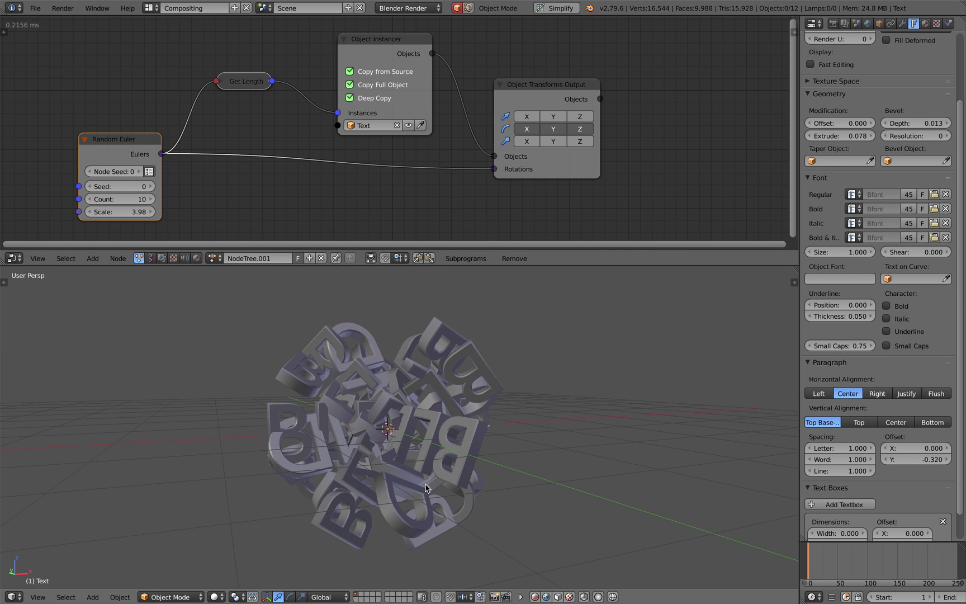
Move the Object Transforms Output node aside, save, and set its output location Z to 1.62
left_click_drag(537, 85, 660, 124)
key("ctrl+s")
left_click_drag(609, 206, 679, 207)
Move the source BLEND text away from the cluster of instances along the X axis and save the file
right_click(441, 432)
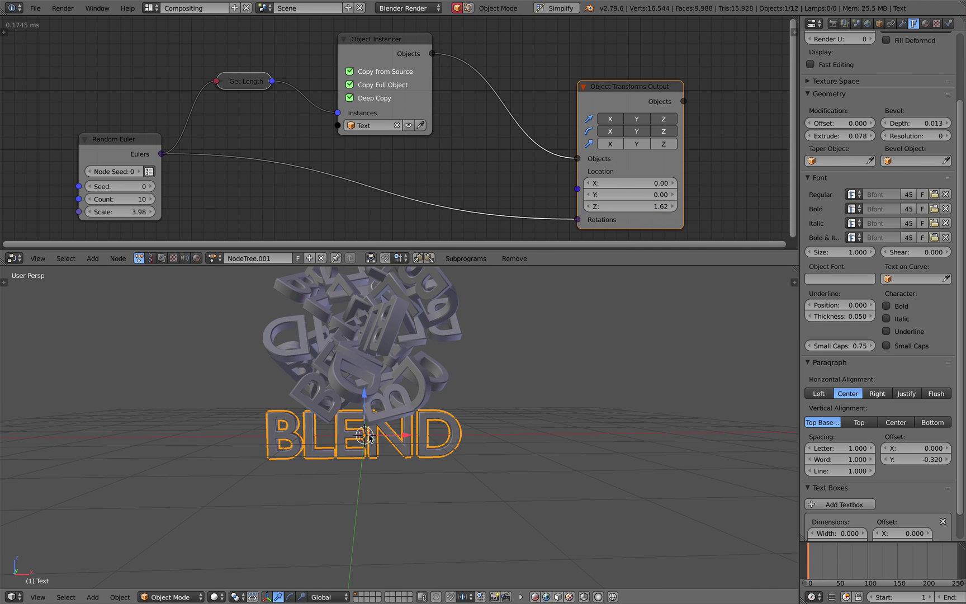
key("g")
left_click(660, 412)
middle_click_drag(600, 438, 547, 442)
key("ctrl+s")
left_click(597, 464)
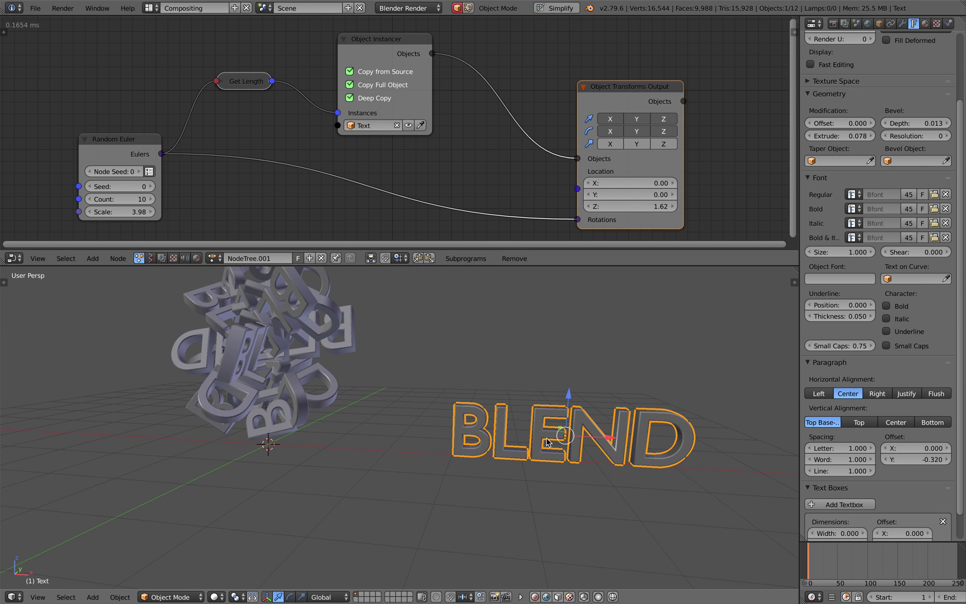
Replace the wording of the source text object with lowercase "blend"
key("Tab")
key("BackSpace")
key("BackSpace")
key("BackSpace")
key("BackSpace")
key("BackSpace")
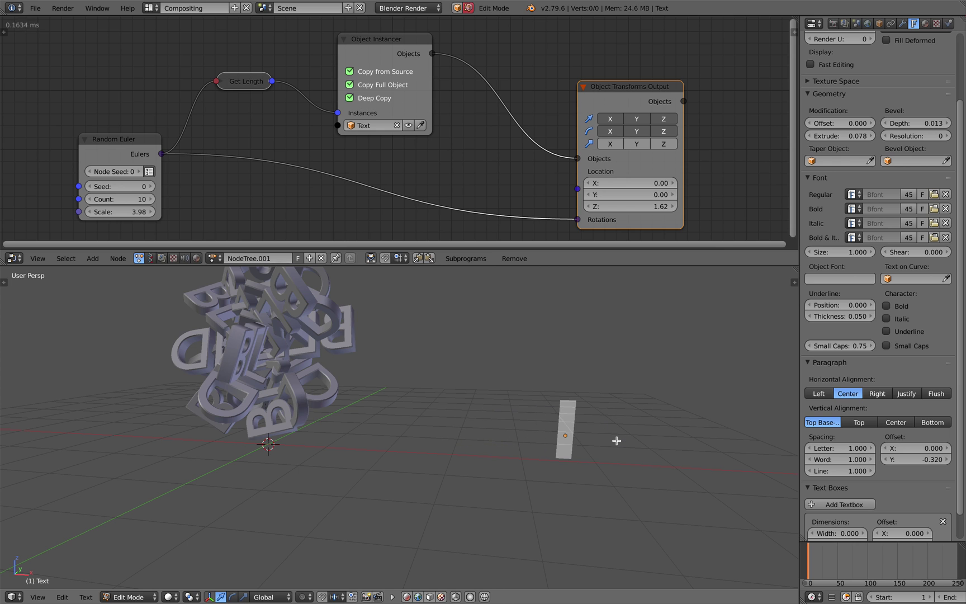
type("blend")
key("Tab")
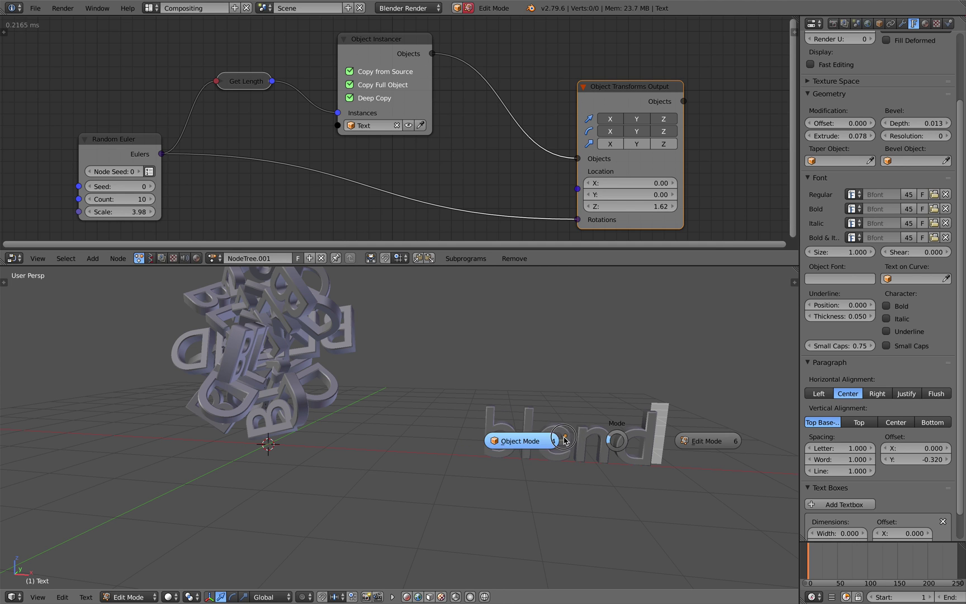
middle_click_drag(595, 412, 626, 448)
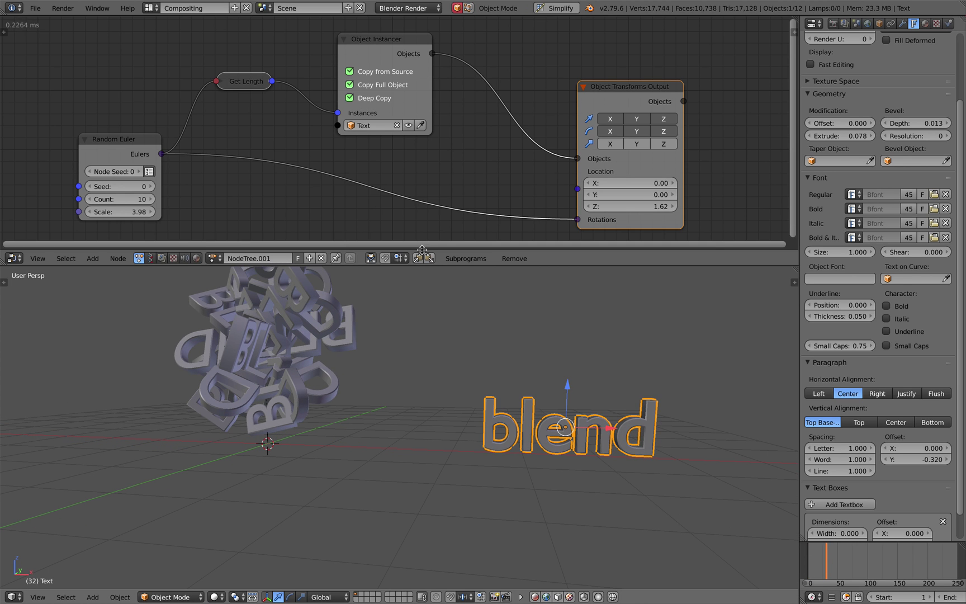
Reset the source data of the Object Instancer node from its advanced settings to update the instances to the edited text
scroll(237, 63, "down", 1)
left_click(383, 43)
left_click_drag(383, 43, 376, 51)
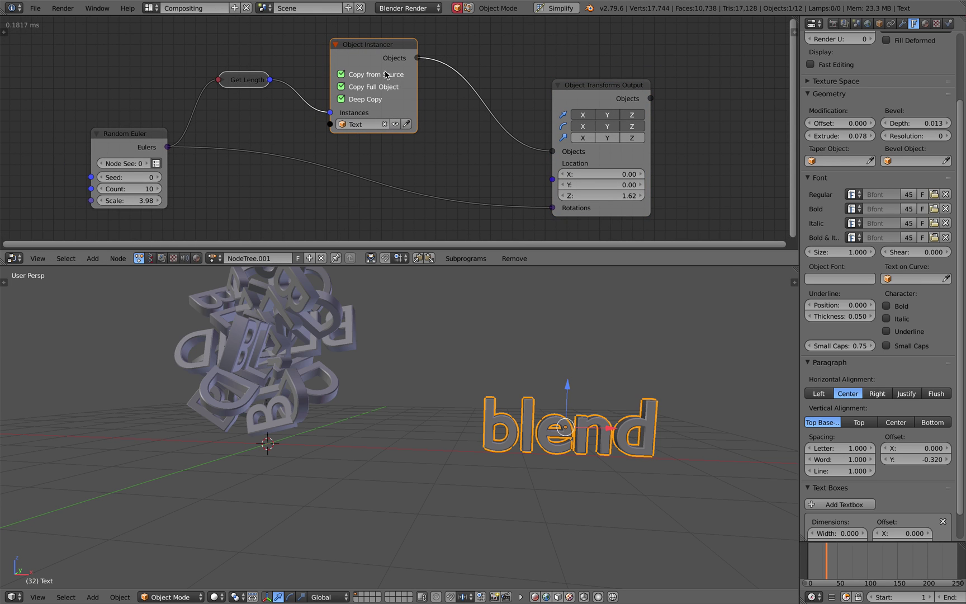
key("w")
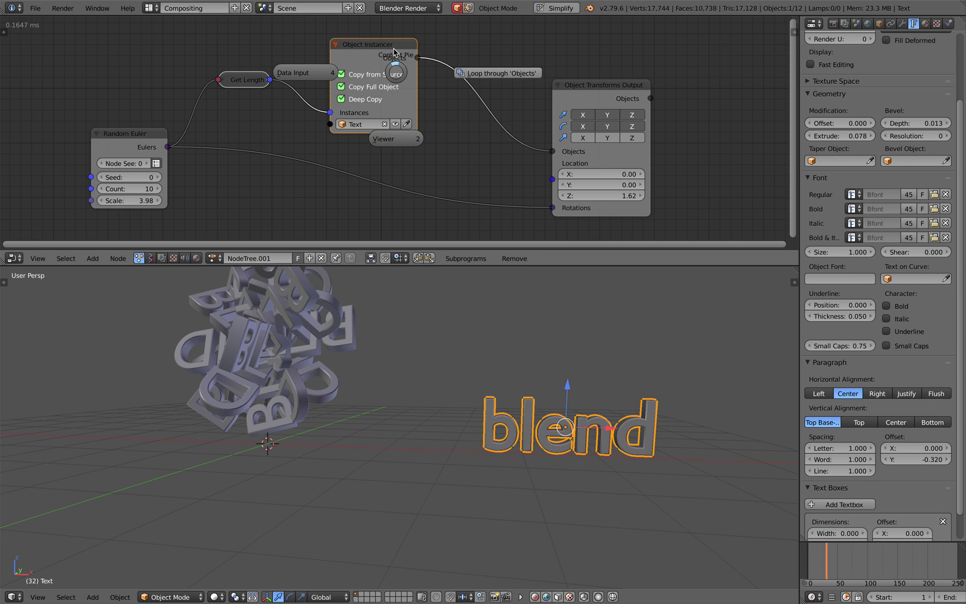
key("Escape")
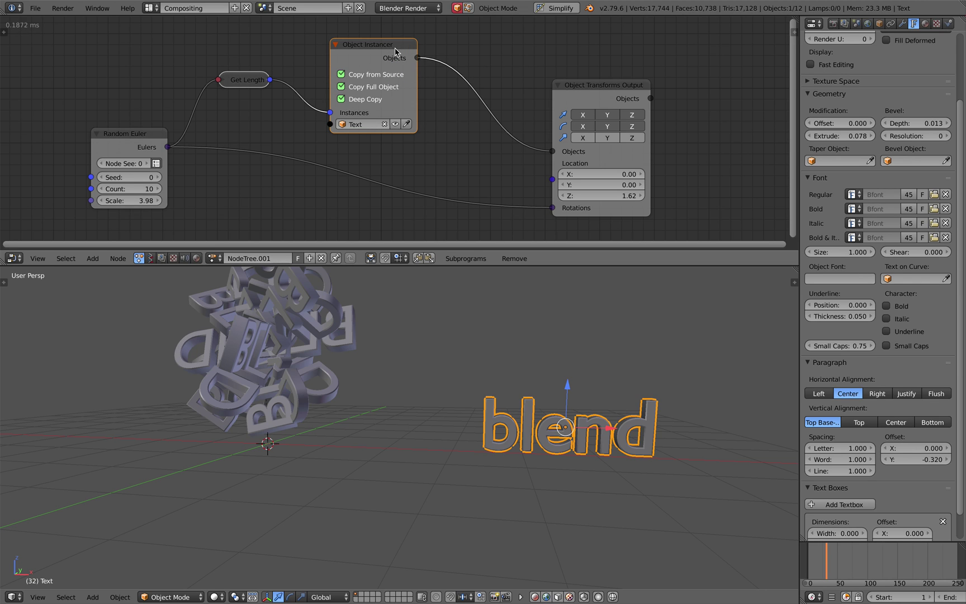
left_click(795, 32)
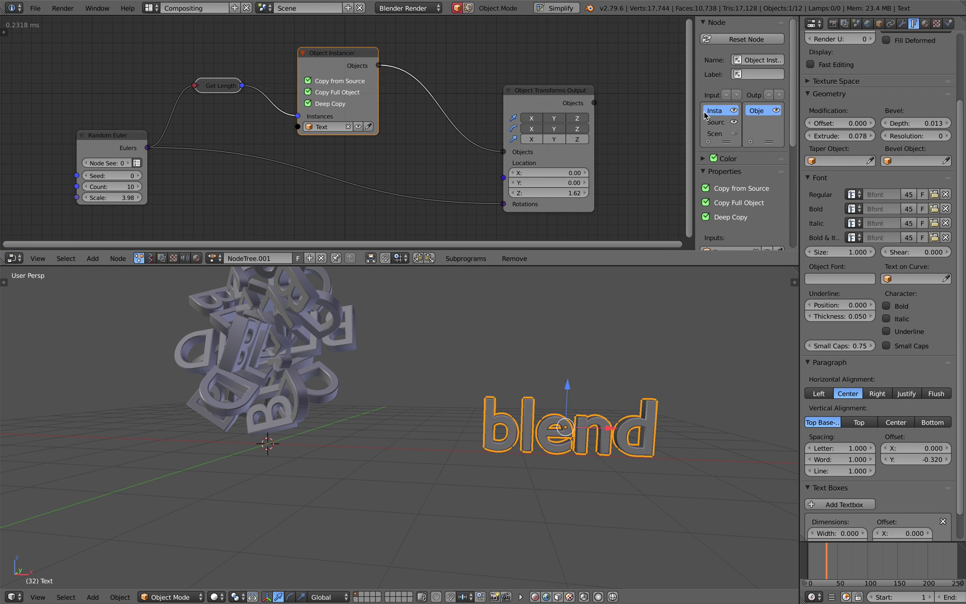
scroll(773, 198, "down", 6)
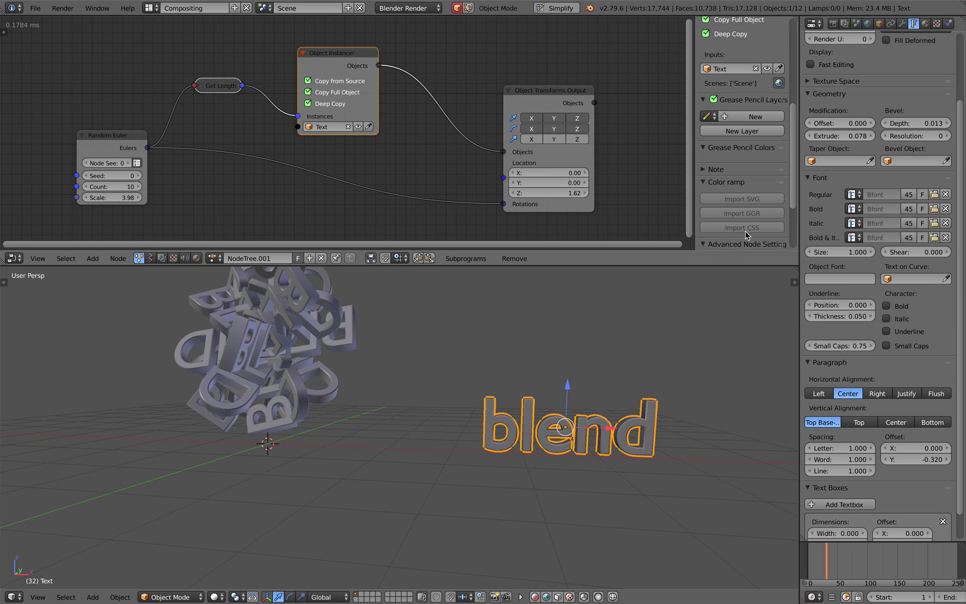
scroll(746, 235, "down", 4)
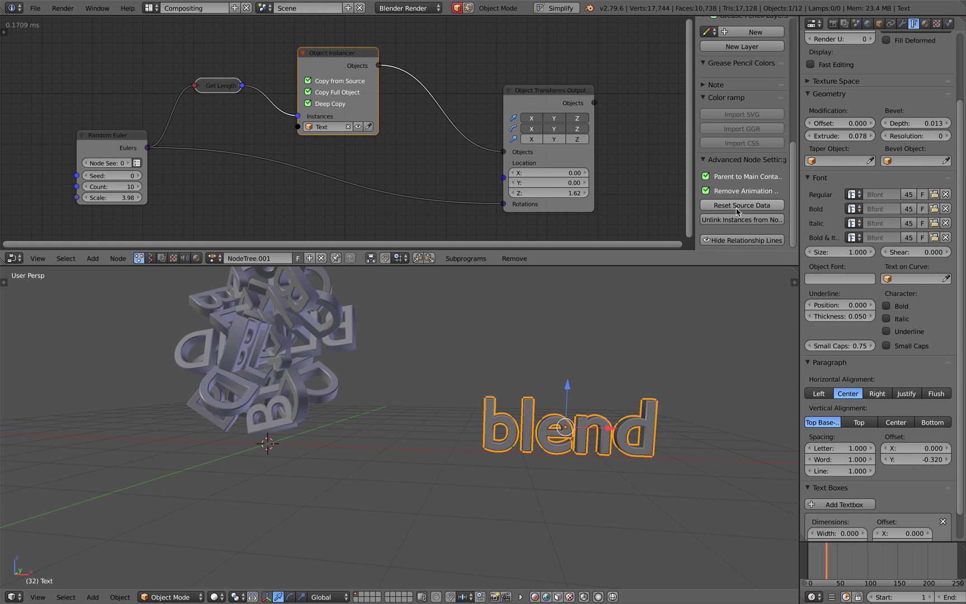
left_click(743, 208)
middle_click_drag(470, 369, 369, 357)
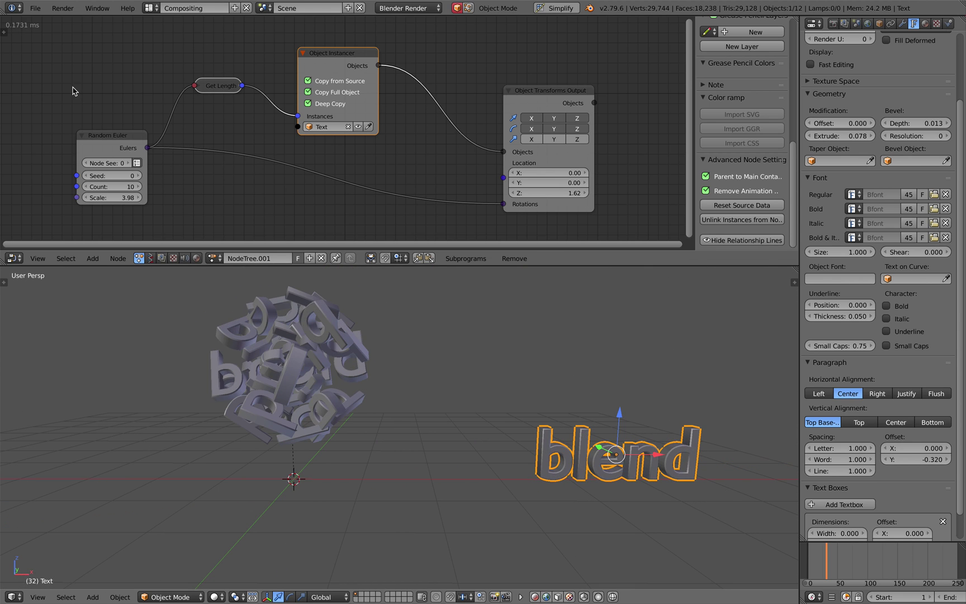
Save the file as the incremented version ANSV_Blend_Sculpture_002.blend
left_click(36, 8)
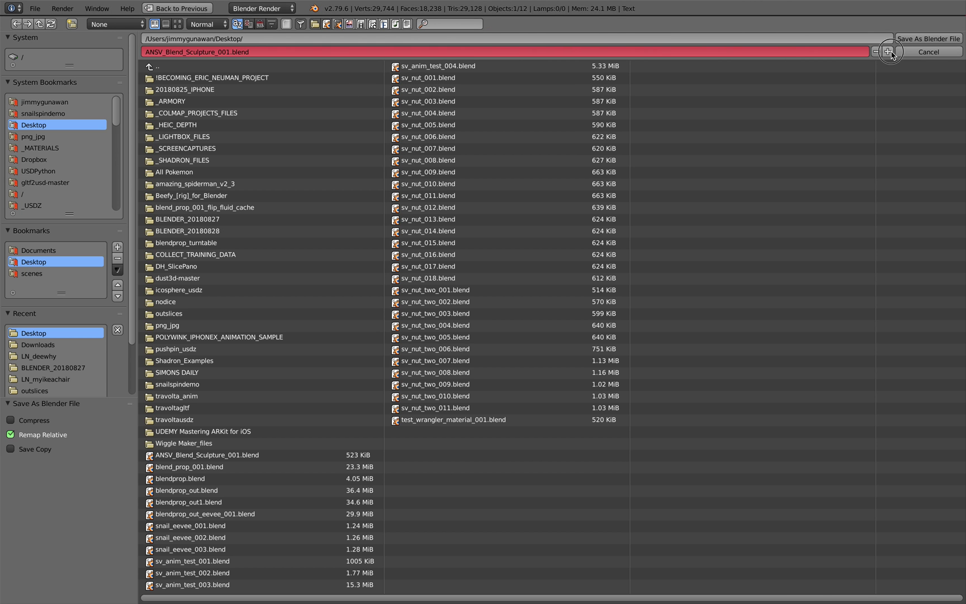
left_click(928, 39)
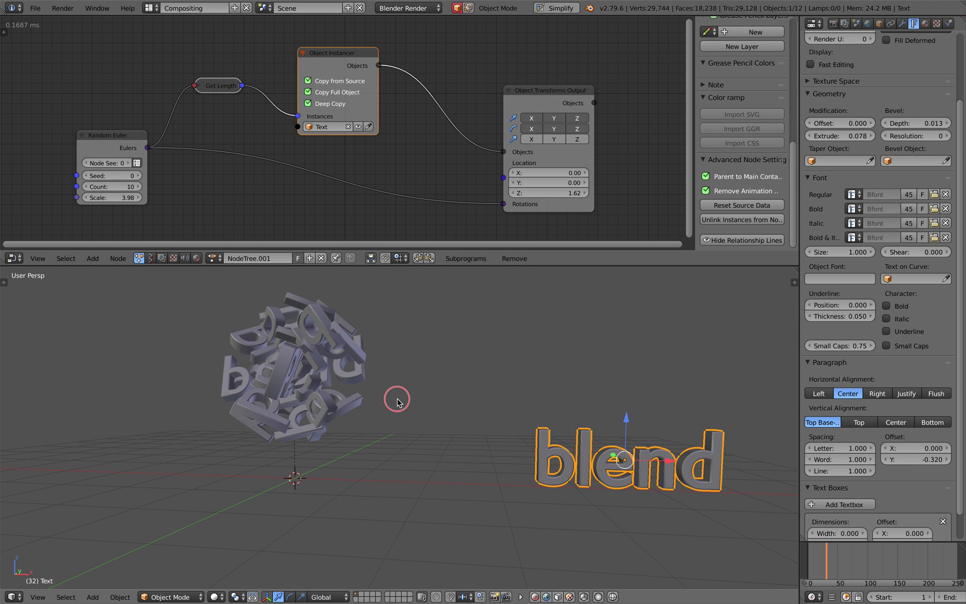
middle_click_drag(397, 401, 369, 388)
Check the modifiers of individual text instances in the cluster, and deselect everything
right_click(345, 356)
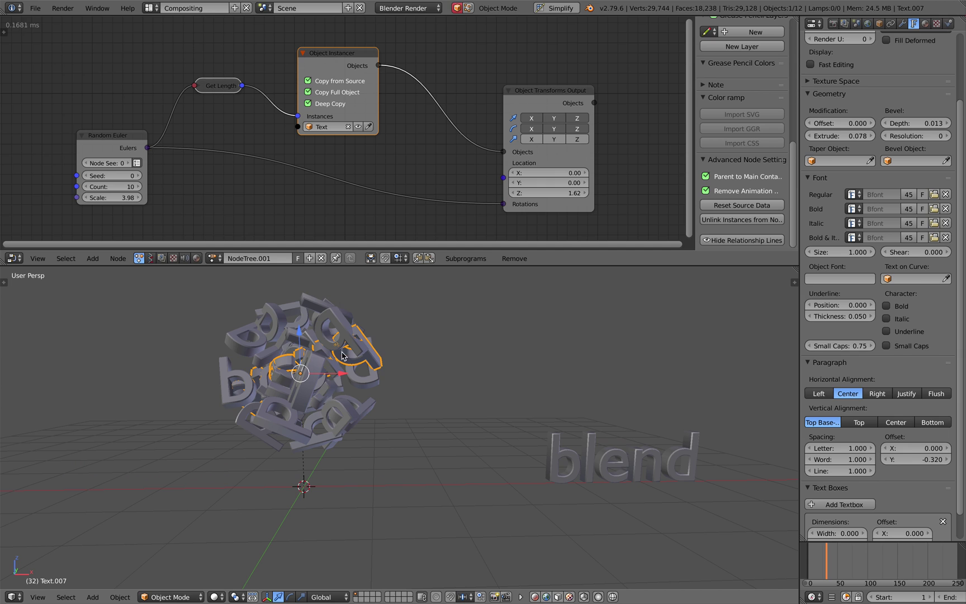
left_click(902, 25)
right_click(345, 352)
right_click(345, 352)
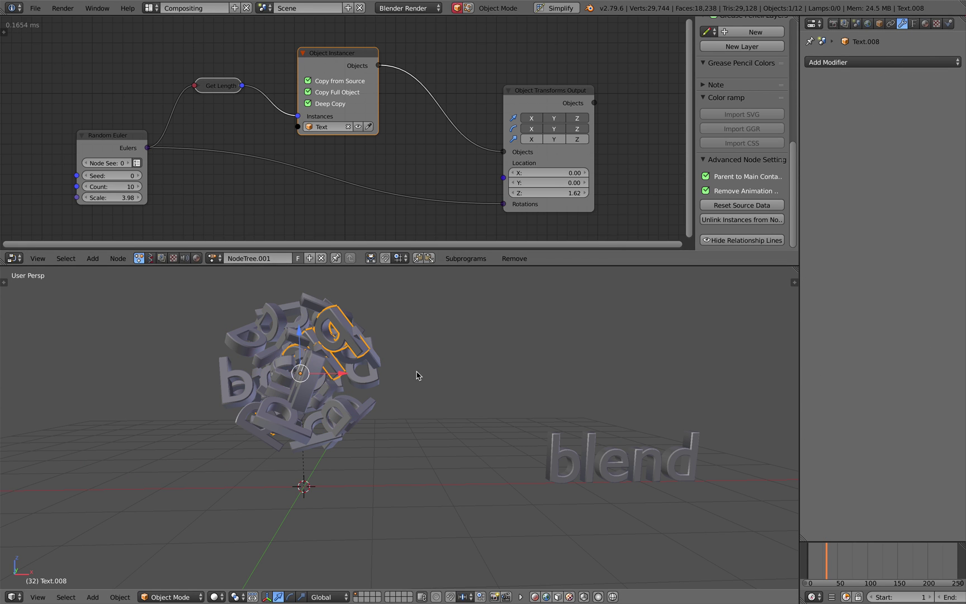
key("a")
key("a")
key("a")
middle_click_drag(384, 385, 395, 403, "shift")
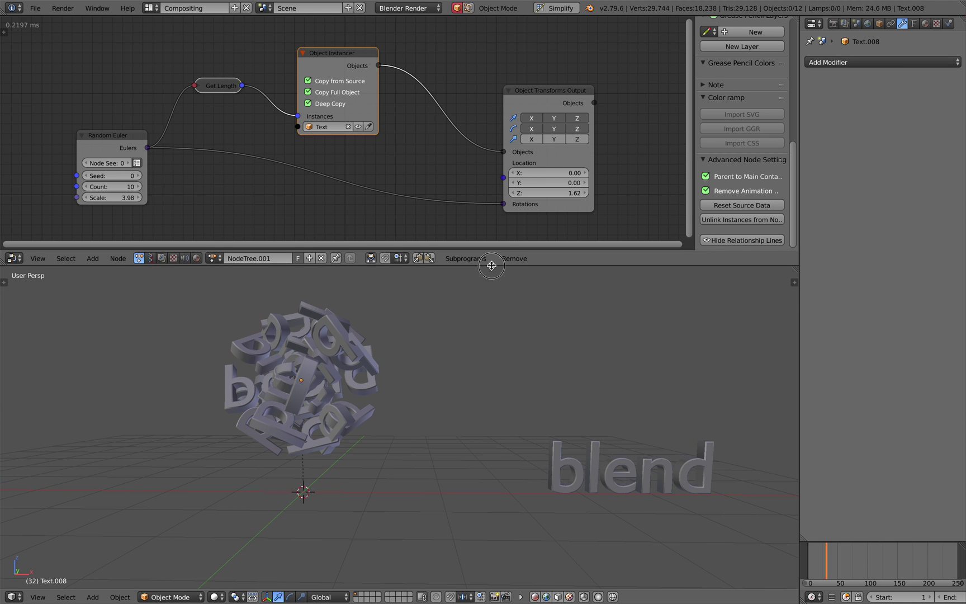
Enlarge the 3D view, box-select all text instances in the cluster, and save over the file
left_click_drag(491, 267, 494, 230)
key("a")
key("a")
key("b")
left_click_drag(203, 269, 402, 439)
key("ctrl+s")
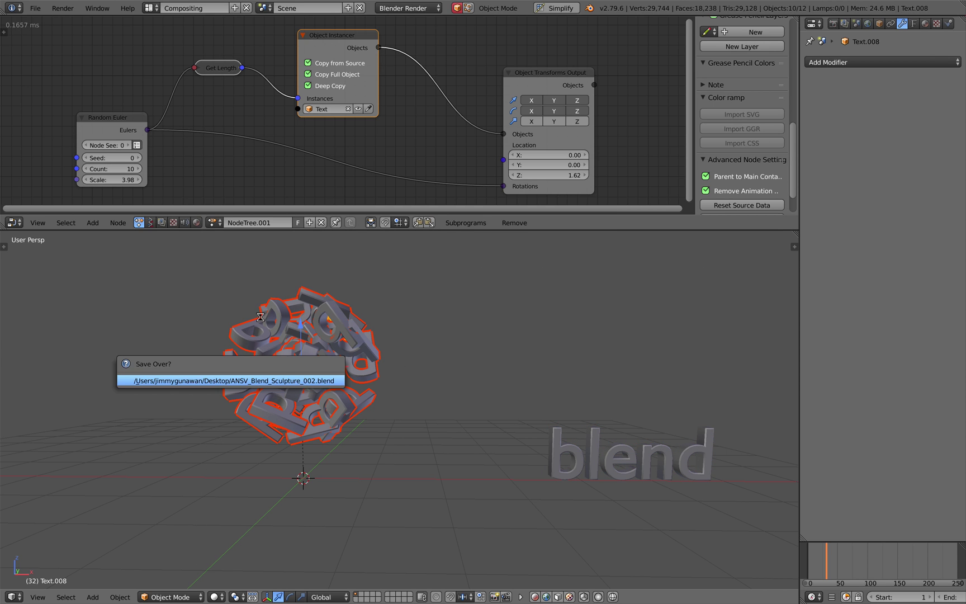
Create a new Sverchok node tree and add an Objects in mk3 node to it
left_click(154, 223)
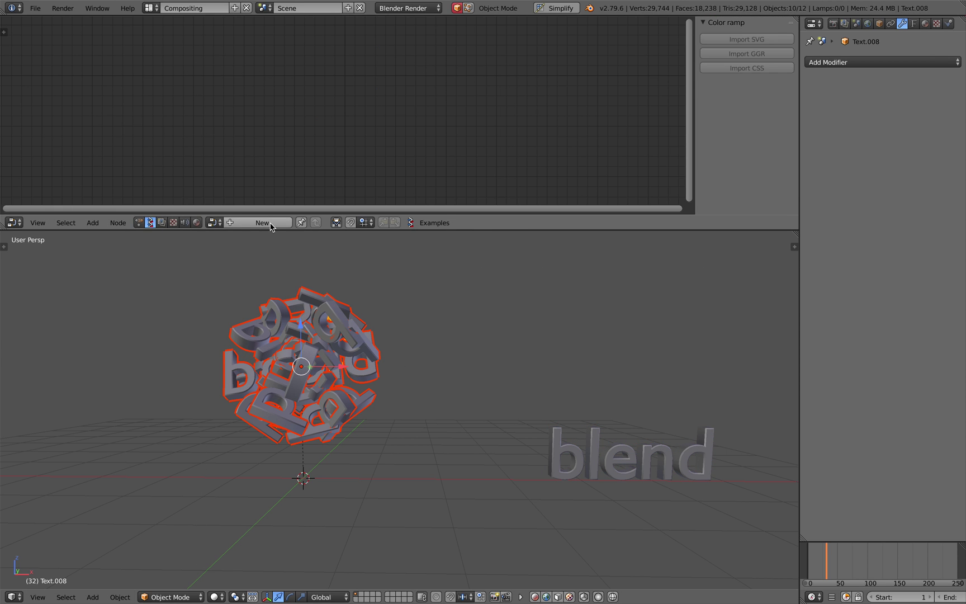
key("shift+a")
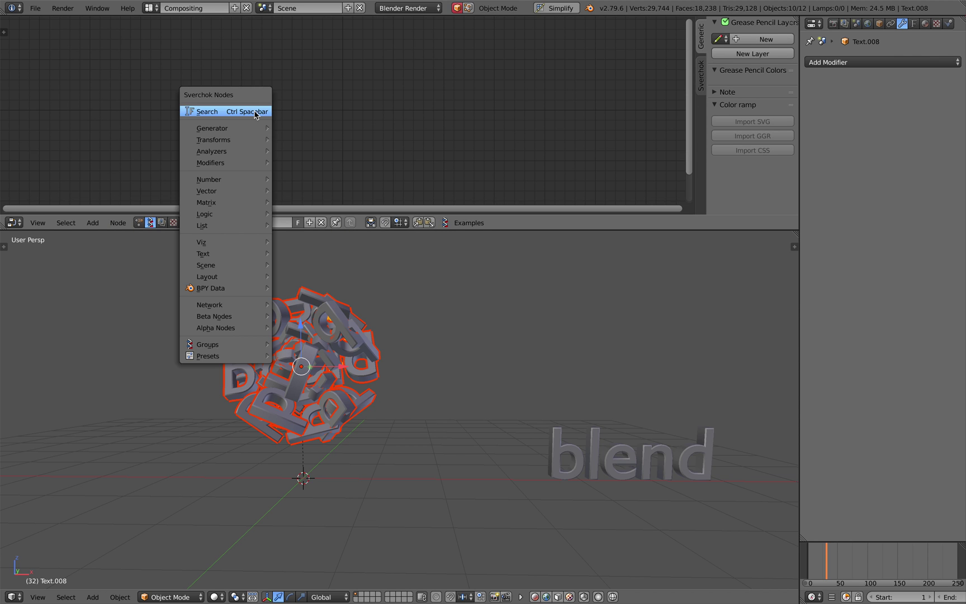
left_click(253, 109)
type("objects in")
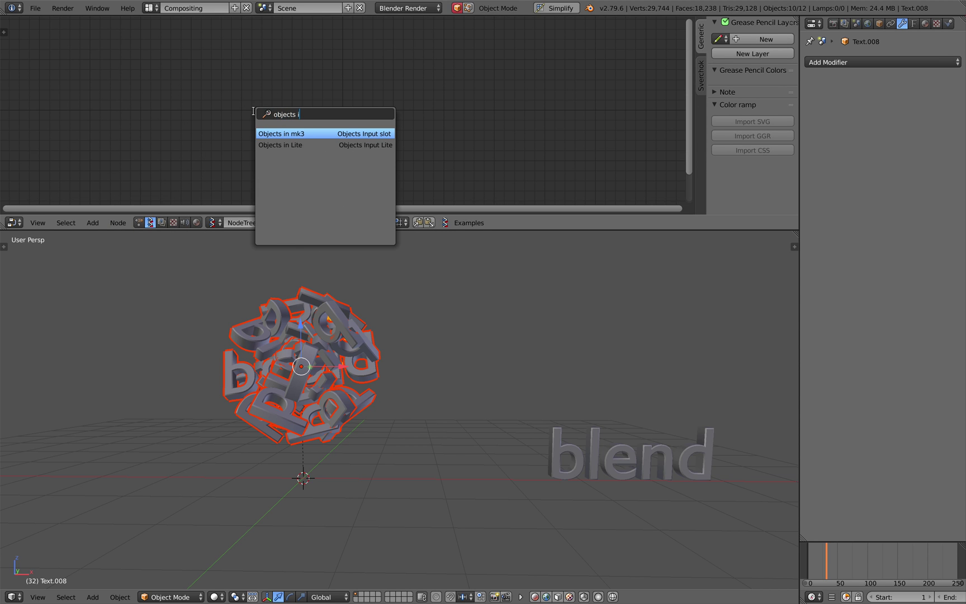
key("Return")
left_click(274, 77)
Enable Property Changed auto execution for the Animation Nodes tree NodeTree.001
left_click(138, 222)
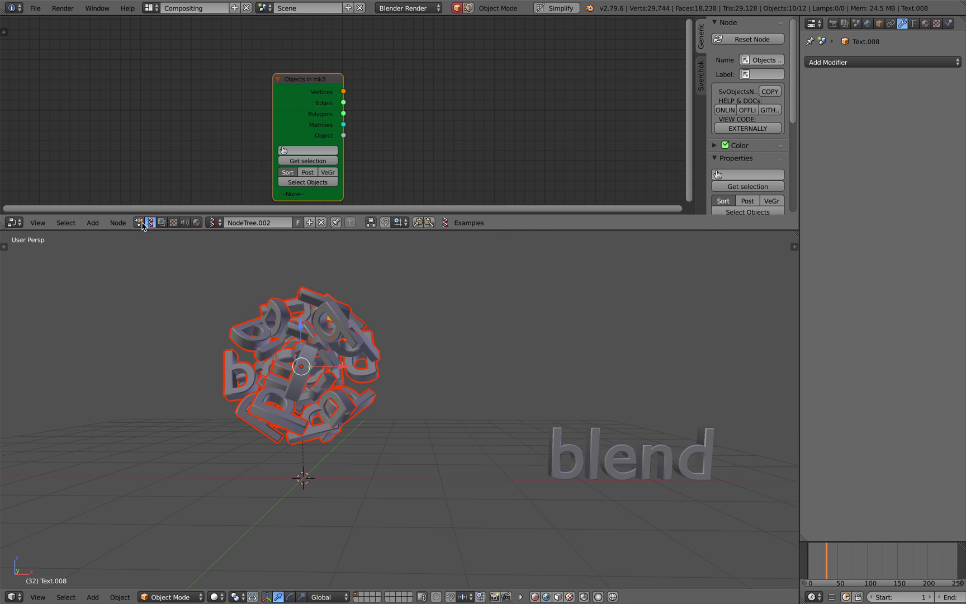
left_click(6, 34)
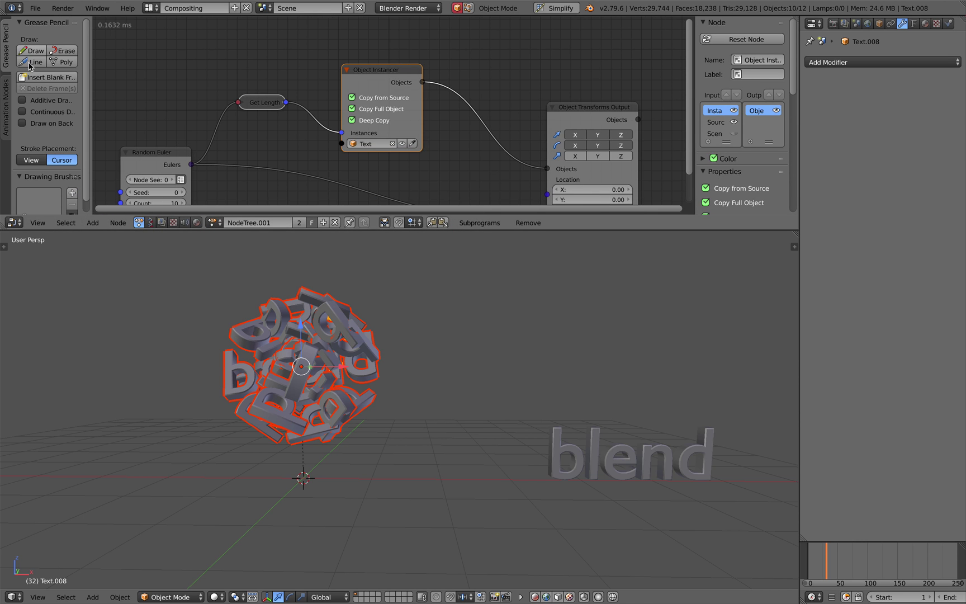
left_click(7, 85)
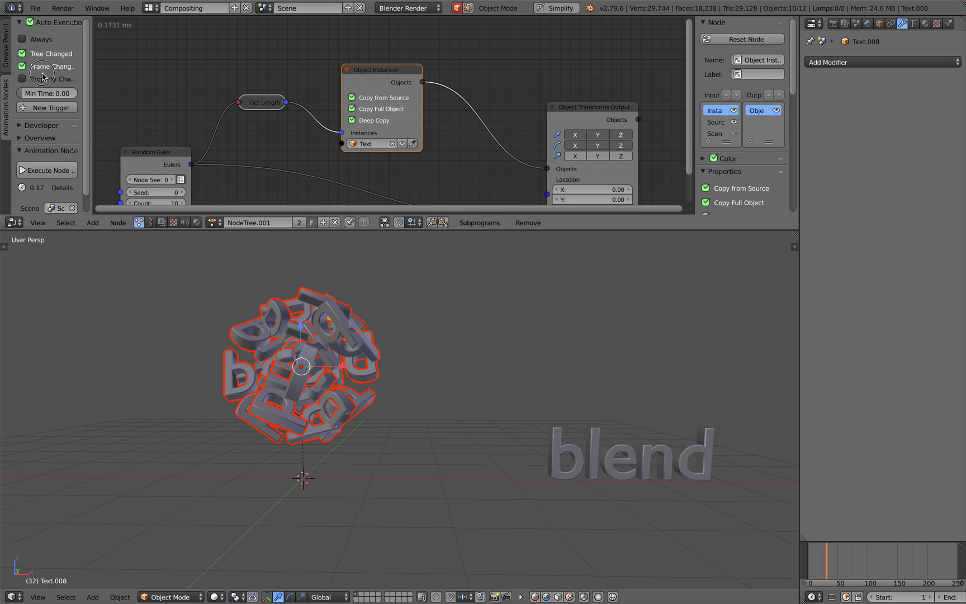
scroll(224, 93, "right", 1, "ctrl")
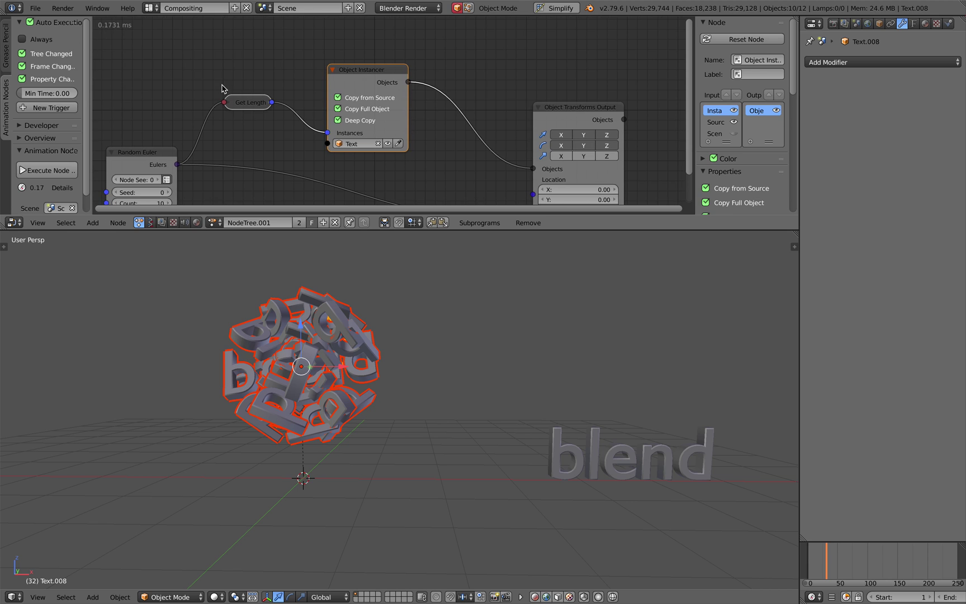
Reopen the Sverchok tree NodeTree.002 and load the selected text instances into the Objects in mk3 node
left_click(151, 223)
left_click(214, 224)
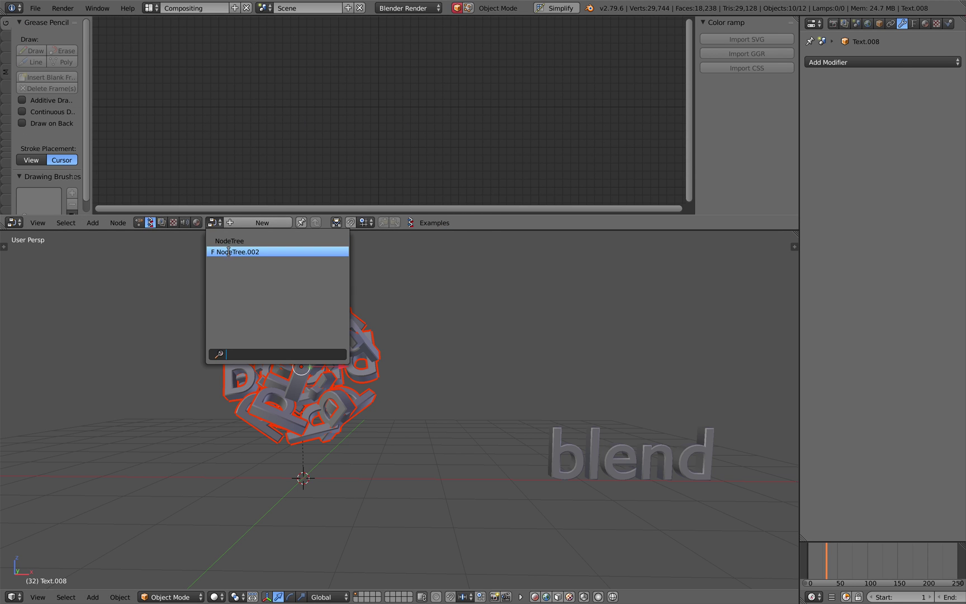
left_click(235, 252)
key("Home")
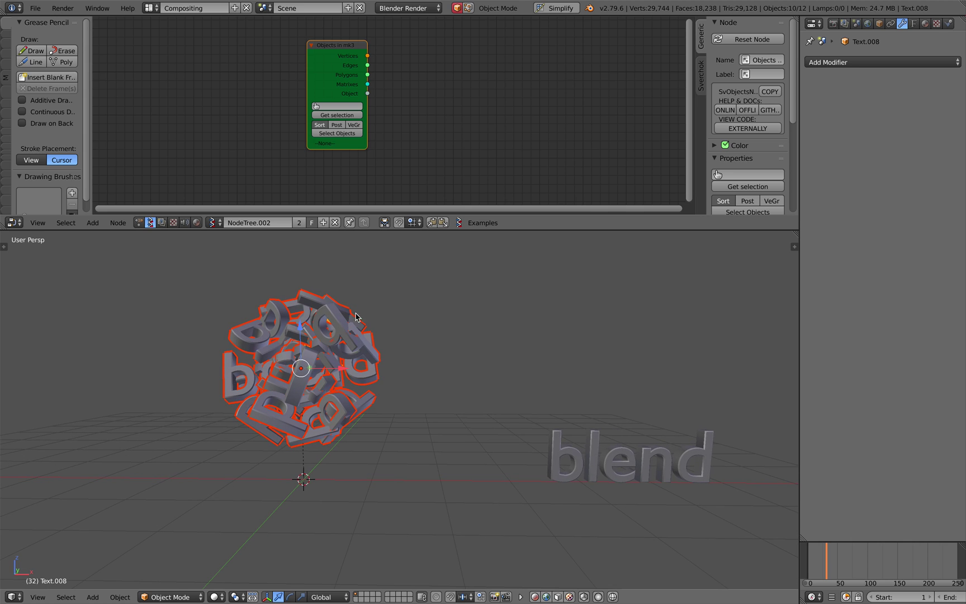
middle_click_drag(356, 314, 338, 305)
left_click(335, 115)
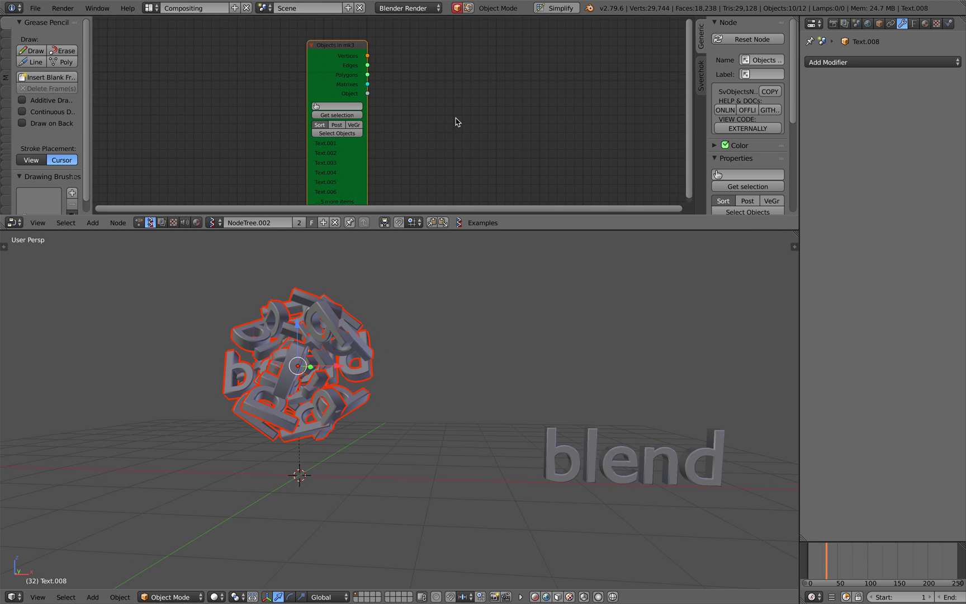
Add a Viewer Draw node and connect the Vertices and Polygons outputs of the Objects in mk3 node to it
middle_click_drag(458, 121, 394, 127)
key("shift+a")
left_click(405, 110)
type("object vi")
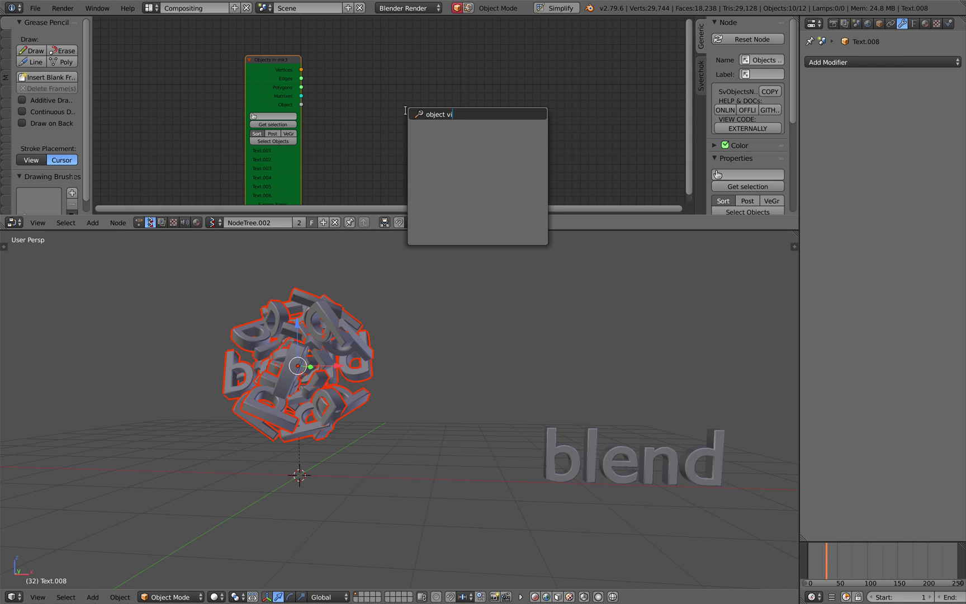
type("ewer")
key("ctrl+a")
type("viewer")
key("Return")
left_click(420, 69)
mouse_move(302, 69)
left_mouse_down()
mouse_move(421, 128)
mouse_move(317, 100)
left_mouse_up()
middle_click_drag(333, 342, 305, 477)
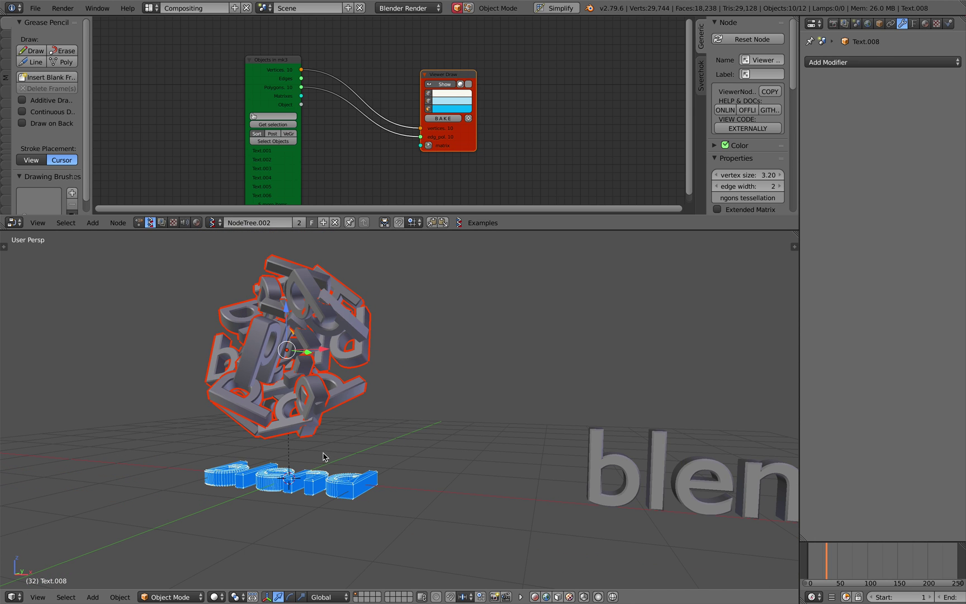
Move the Viewer Draw node aside and insert a Matrix Apply (verts) node on the Polygons link
mouse_move(376, 448)
middle_mouse_down()
mouse_move(384, 440)
mouse_move(390, 451)
middle_mouse_up()
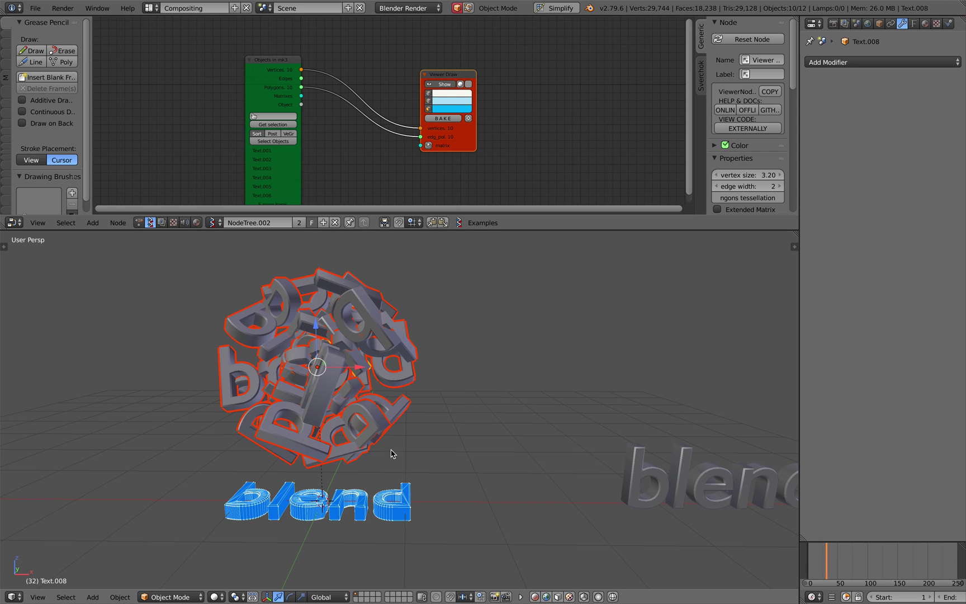
scroll(317, 108, "up", 2)
left_click_drag(278, 93, 302, 97)
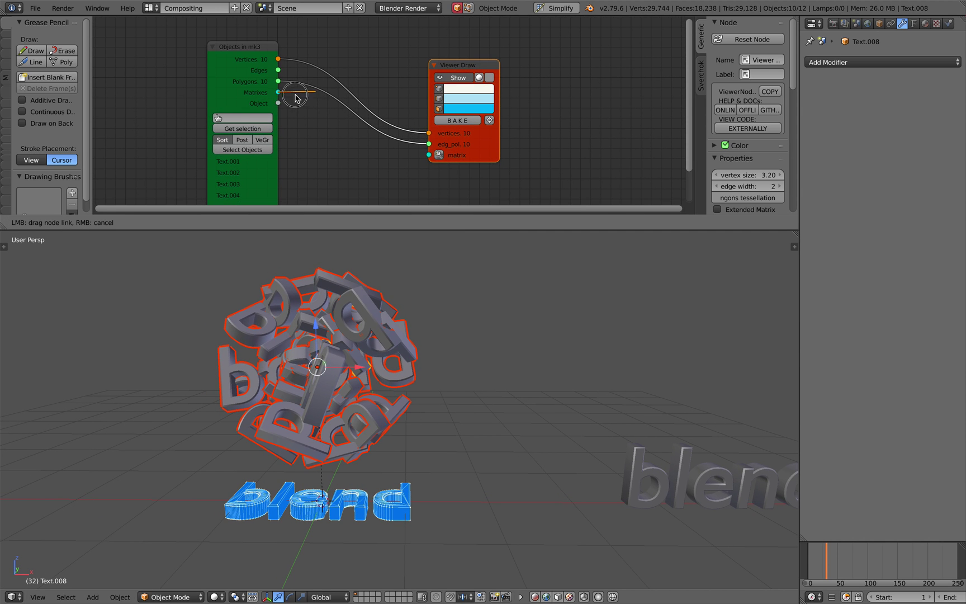
left_click_drag(492, 146, 561, 110)
key("shift+a")
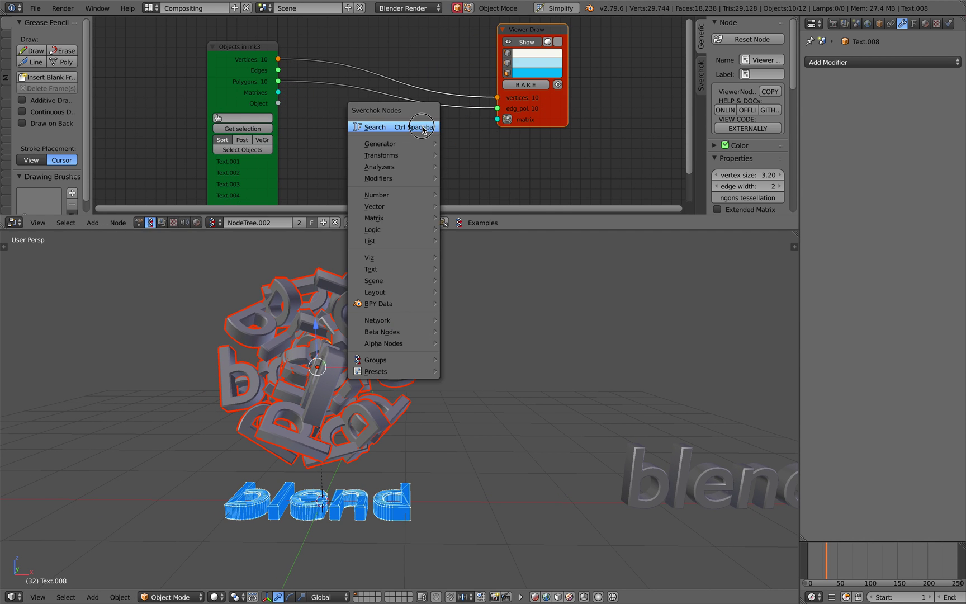
left_click(422, 128)
type("appl")
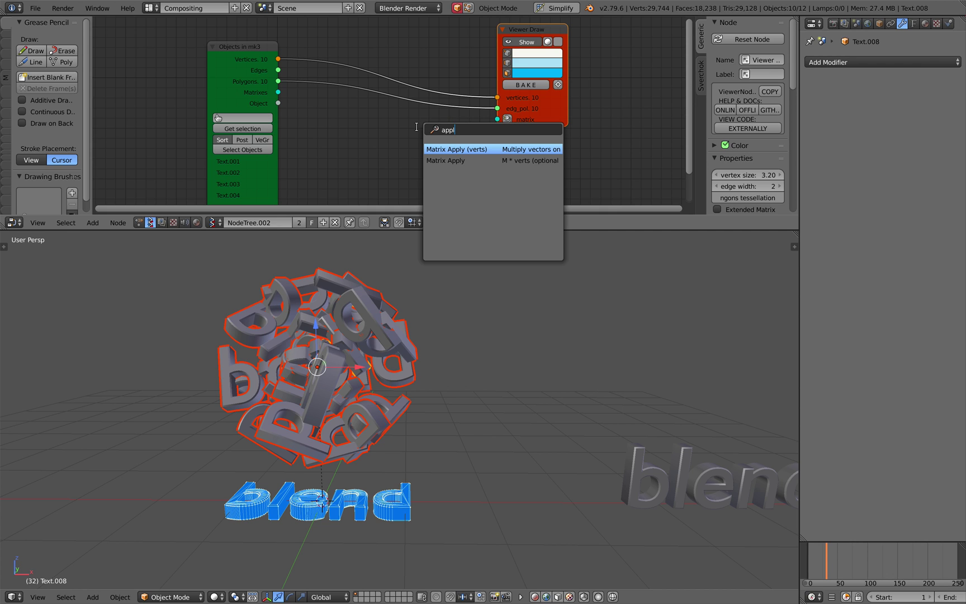
key("Return")
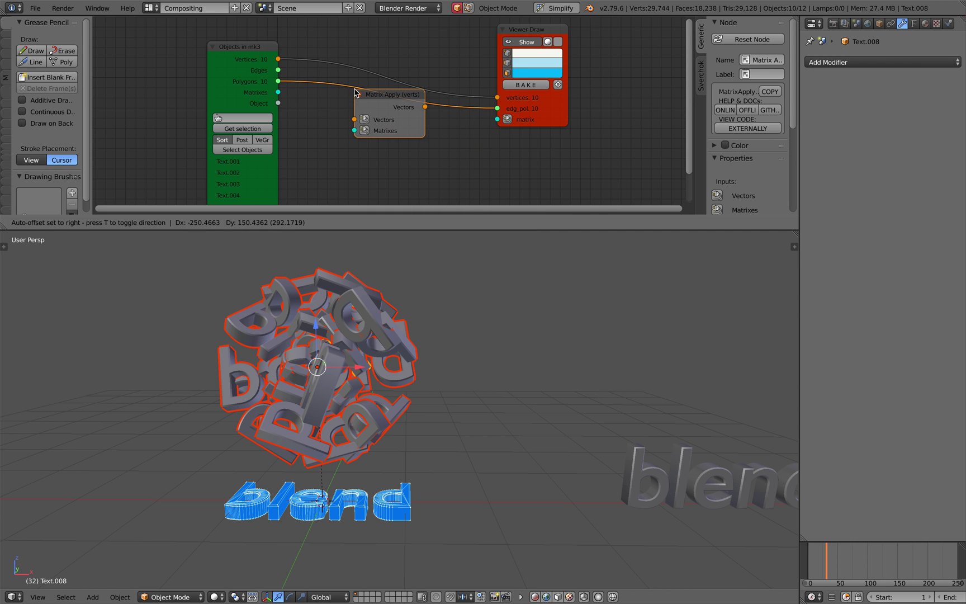
left_click(357, 93)
Connect the Matrixes output of Objects in mk3 to the Matrix Apply node's Matrixes input, and save over the file
left_click_drag(280, 93, 347, 132)
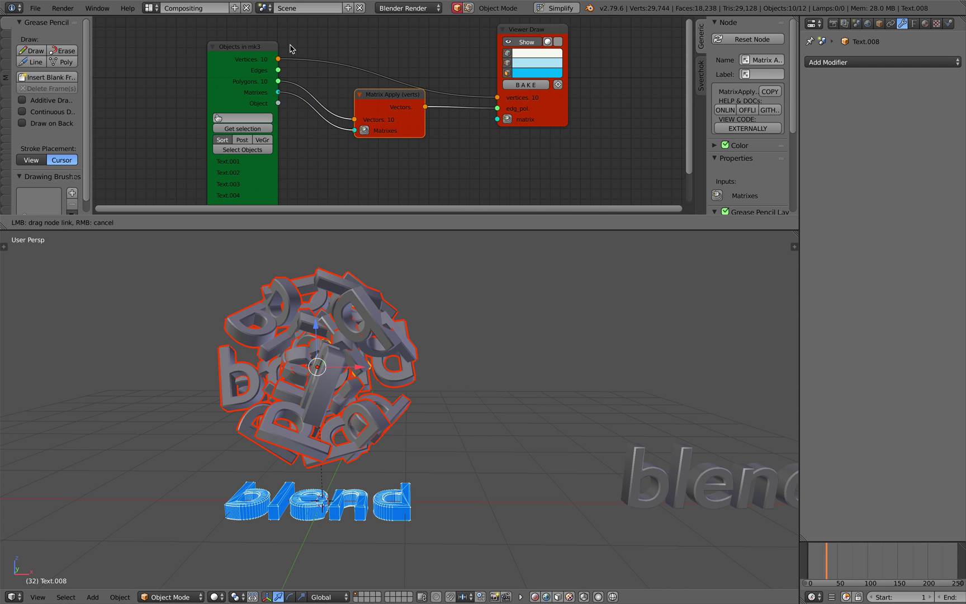
middle_click_drag(440, 346, 395, 349)
key("ctrl+s")
left_click(378, 354)
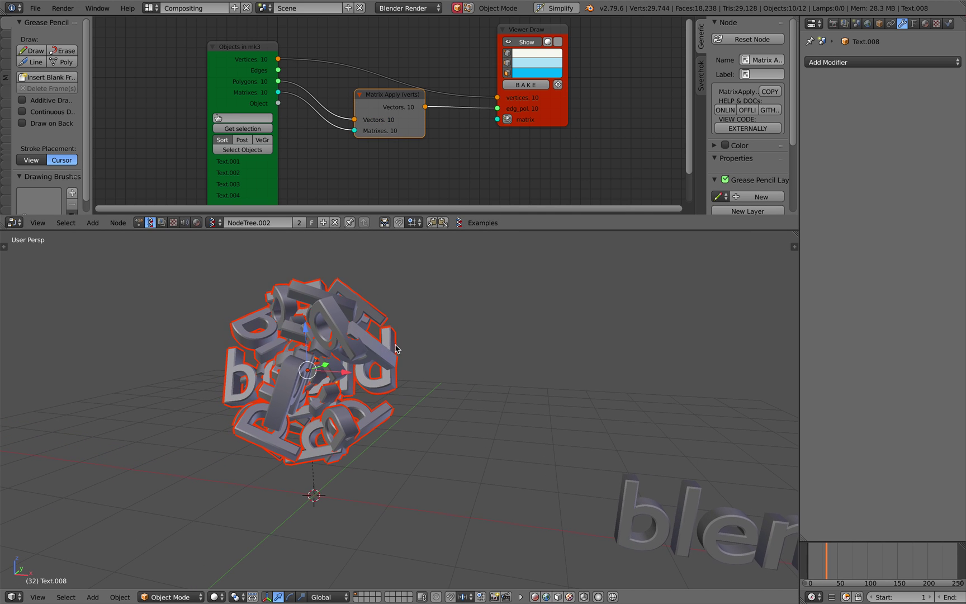
scroll(397, 350, "down", 11)
scroll(399, 351, "up", 11)
right_click(393, 359)
scroll(406, 364, "down", 3)
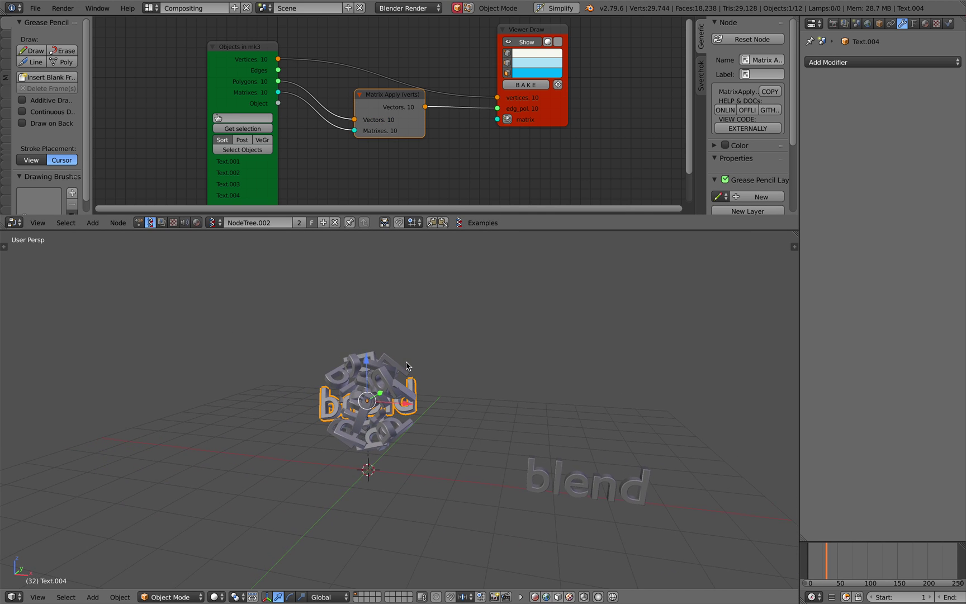
scroll(407, 365, "up", 2)
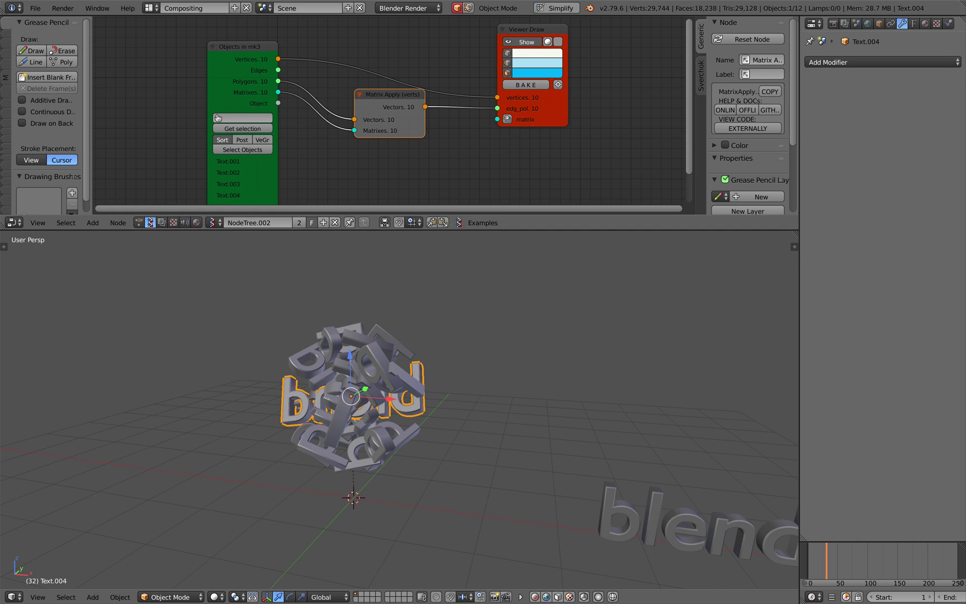
Split the Properties editor, turn its upper part into an Outliner, then save over the file and deselect everything
left_click_drag(959, 19, 951, 175)
left_click(812, 23)
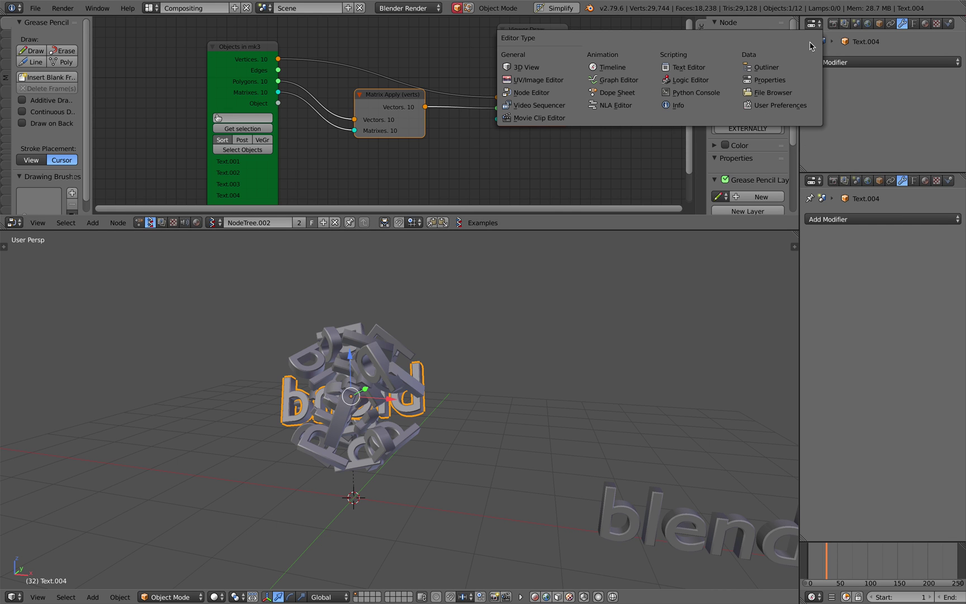
left_click(752, 69)
middle_click_drag(573, 327, 594, 318)
key("ctrl+s")
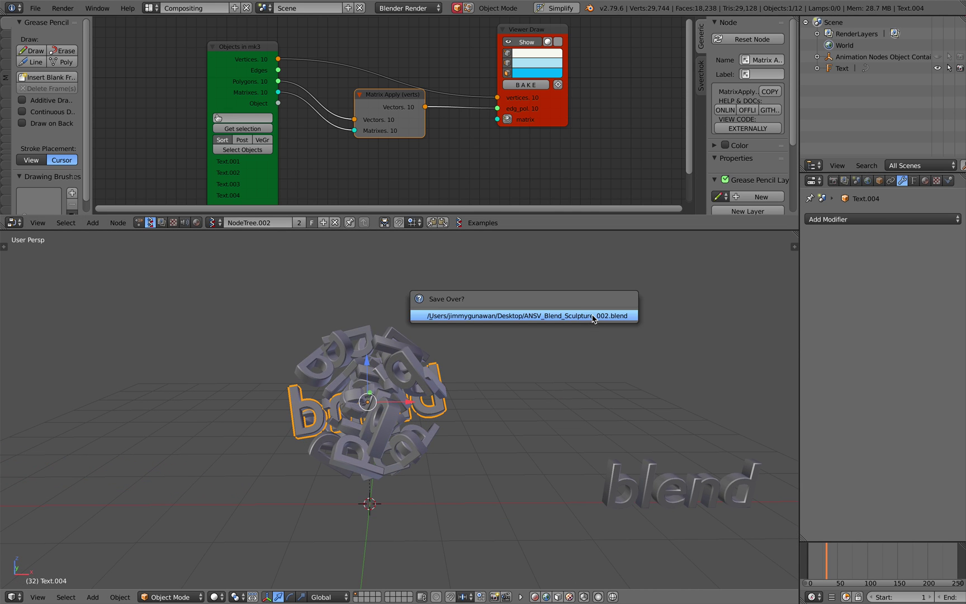
left_click(594, 319)
key("a")
middle_click_drag(512, 371, 499, 370)
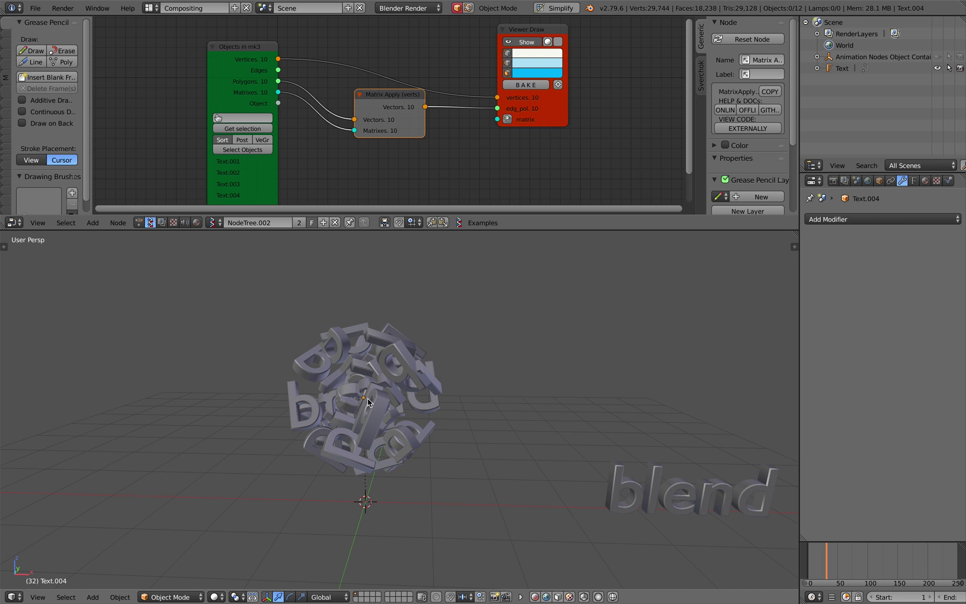
Switch to the Animation Nodes tree and place an Object Visibility Output node after the Object Transforms Output node
left_click(138, 222)
scroll(274, 173, "down", 1)
scroll(436, 126, "up", 2)
key("shift+a")
left_click(511, 102)
type("visi")
key("Down")
key("Return")
left_click(543, 66)
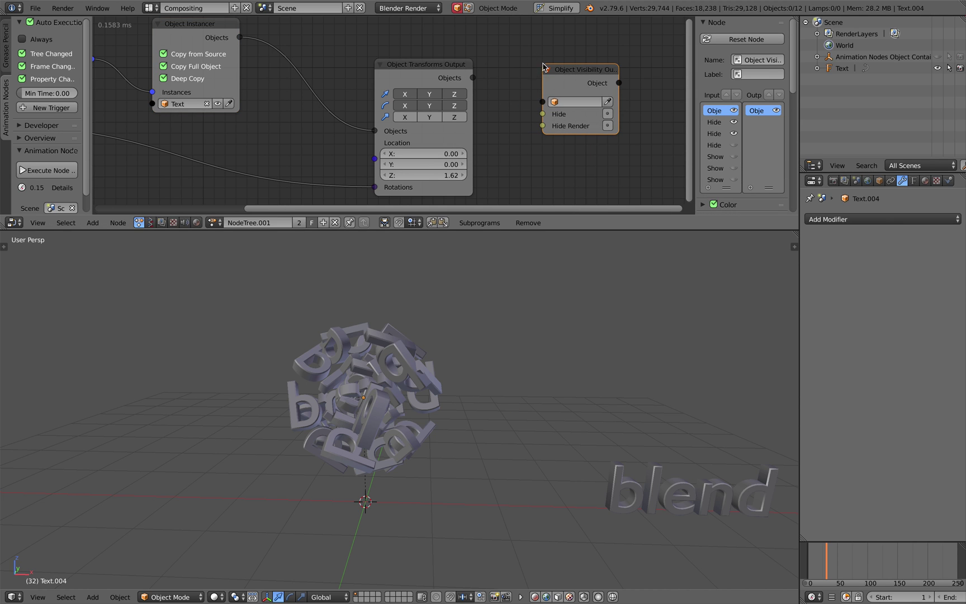
Connect the Object Transforms Output's Objects to the Object Visibility Output node and enable Hide to hide the text instances
left_click_drag(473, 77, 543, 102)
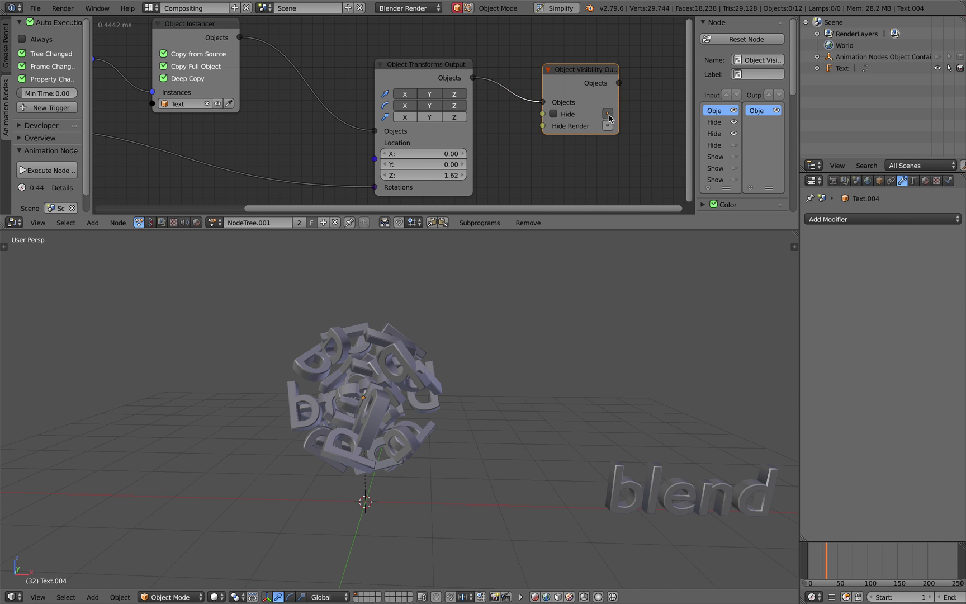
left_click(554, 114)
middle_click_drag(539, 333, 523, 335)
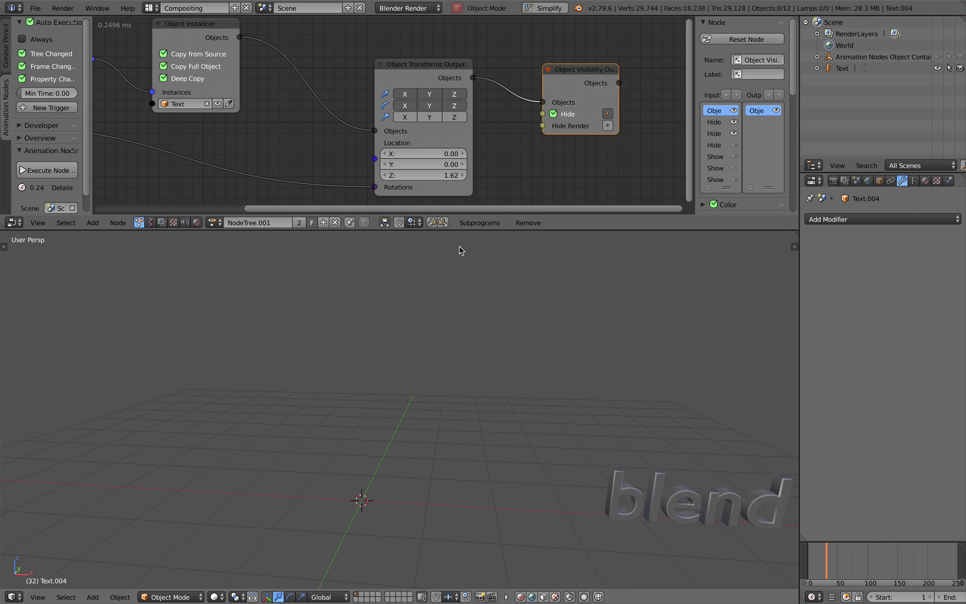
In Sverchok's NodeTree.002, route Vertices through Matrix Apply into the Viewer Draw vertices input, and Polygons directly into its edg_pol input
left_click(151, 223)
left_click(214, 222)
left_click(223, 250)
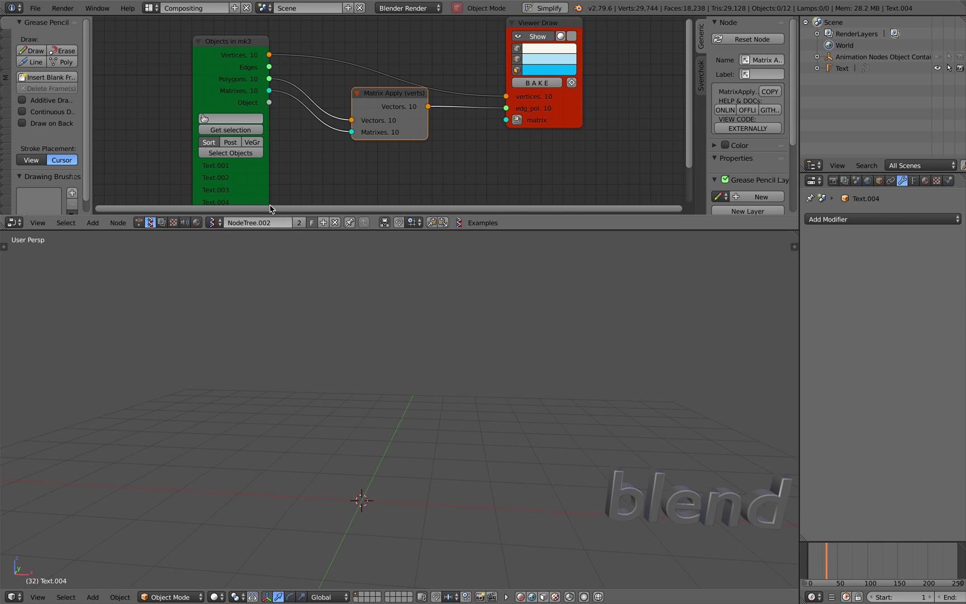
scroll(385, 109, "up", 1)
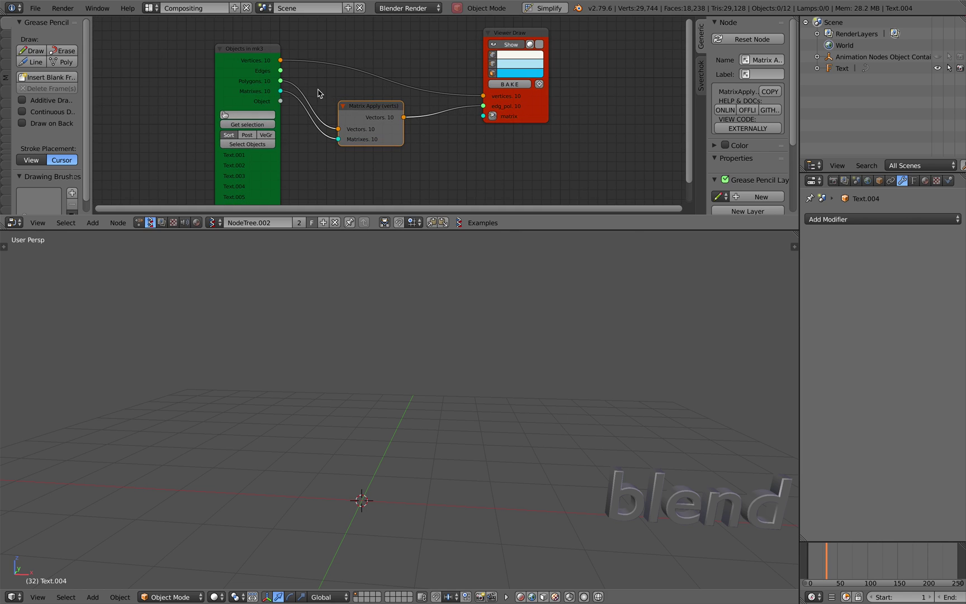
left_click_drag(281, 61, 339, 129)
mouse_move(281, 81)
left_mouse_down()
mouse_move(283, 94)
mouse_move(483, 105)
left_mouse_up()
left_click_drag(404, 117, 482, 97)
mouse_move(439, 361)
middle_mouse_down()
mouse_move(416, 356)
mouse_move(415, 336)
mouse_move(456, 344)
mouse_move(430, 352)
mouse_move(447, 276)
middle_mouse_up()
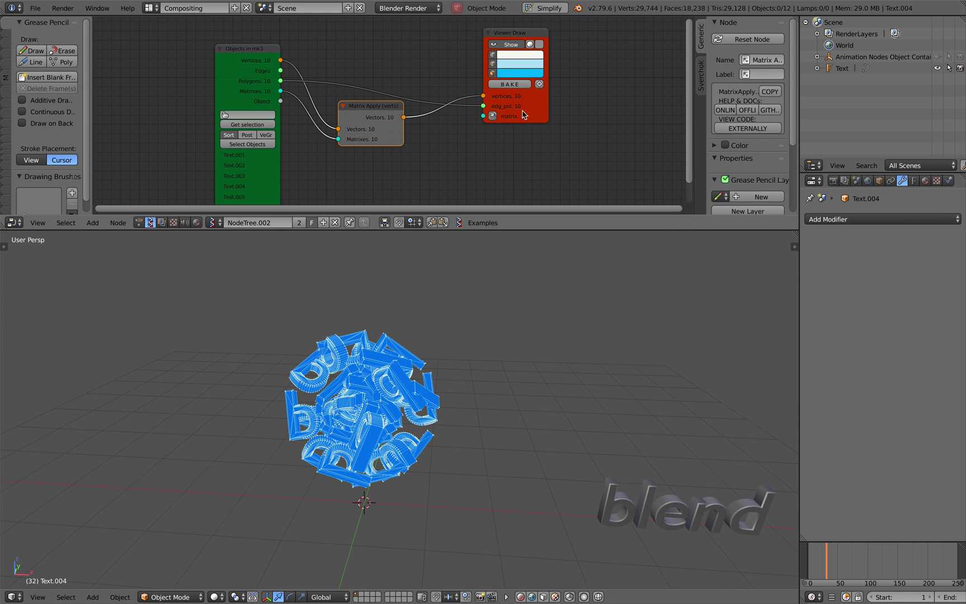
Move the Viewer Draw node aside and insert a Mesh Join node on the link before it
left_click_drag(524, 115, 600, 93)
key("shift+a")
left_click(470, 95)
type("mesh j")
key("Return")
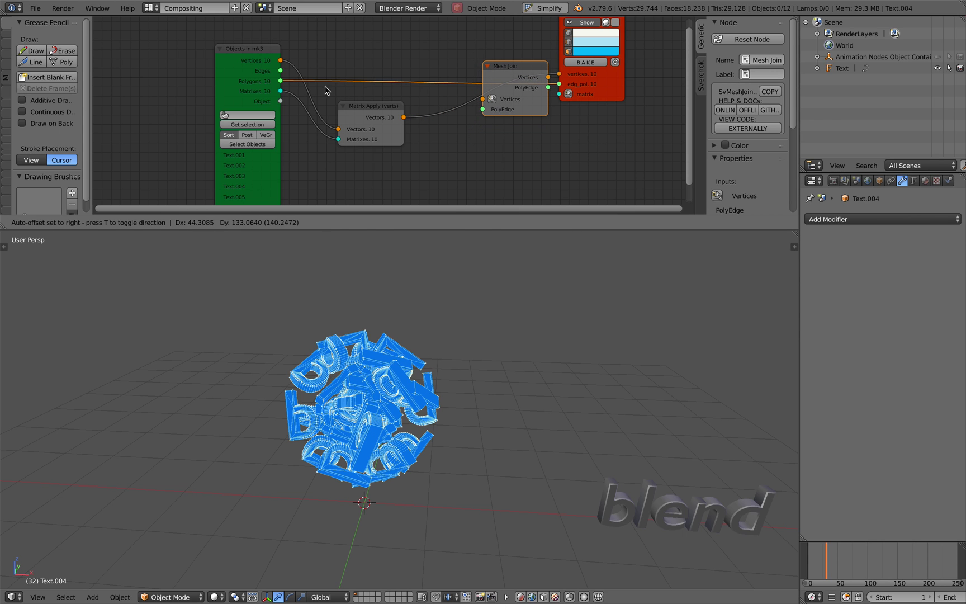
left_click(383, 66)
Wire Matrix Apply's Vectors and the Polygons output into Mesh Join, and its Vertices and PolyEdge outputs into Viewer Draw
left_click_drag(281, 81, 446, 114)
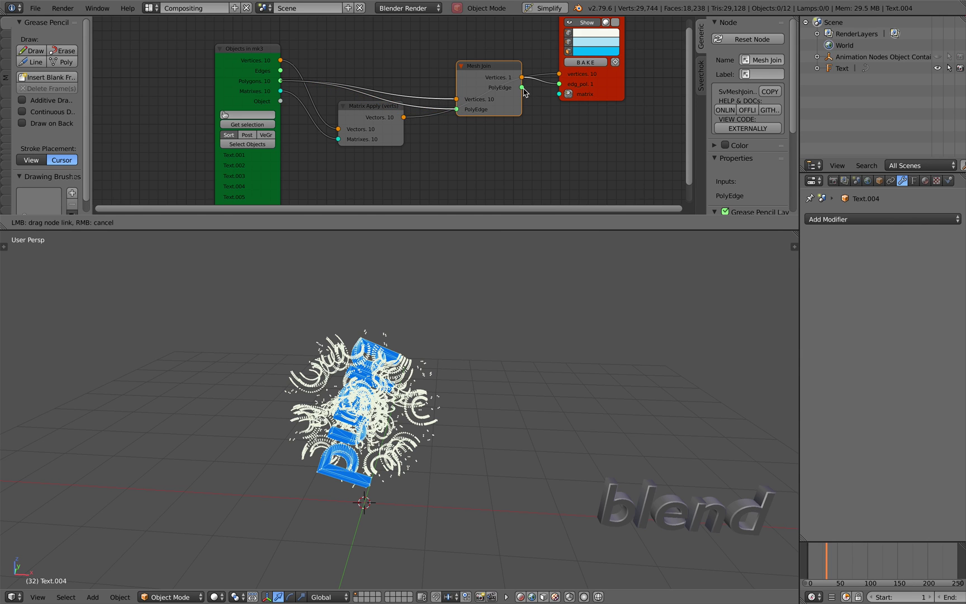
left_click_drag(524, 92, 559, 74)
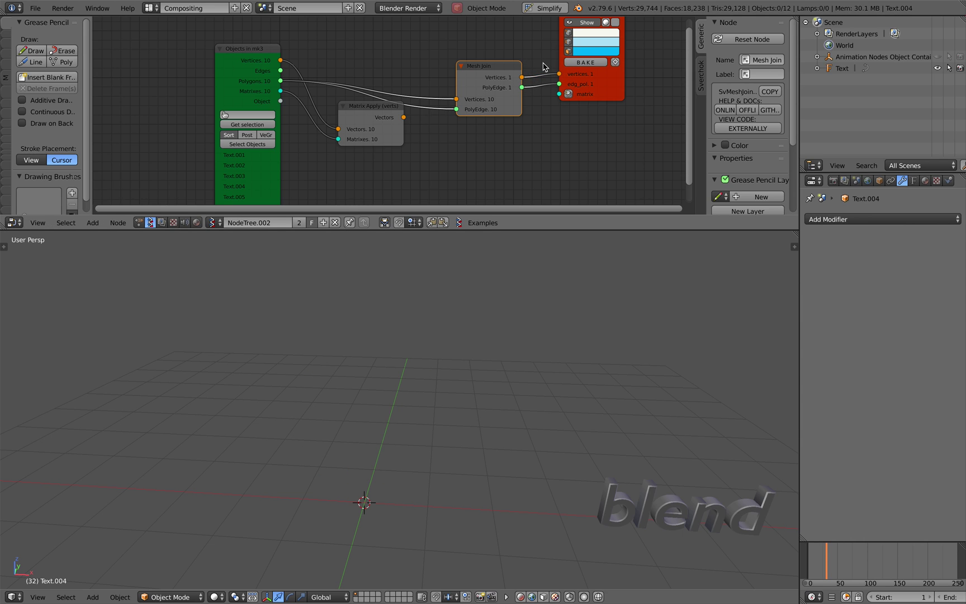
left_click_drag(485, 66, 472, 33)
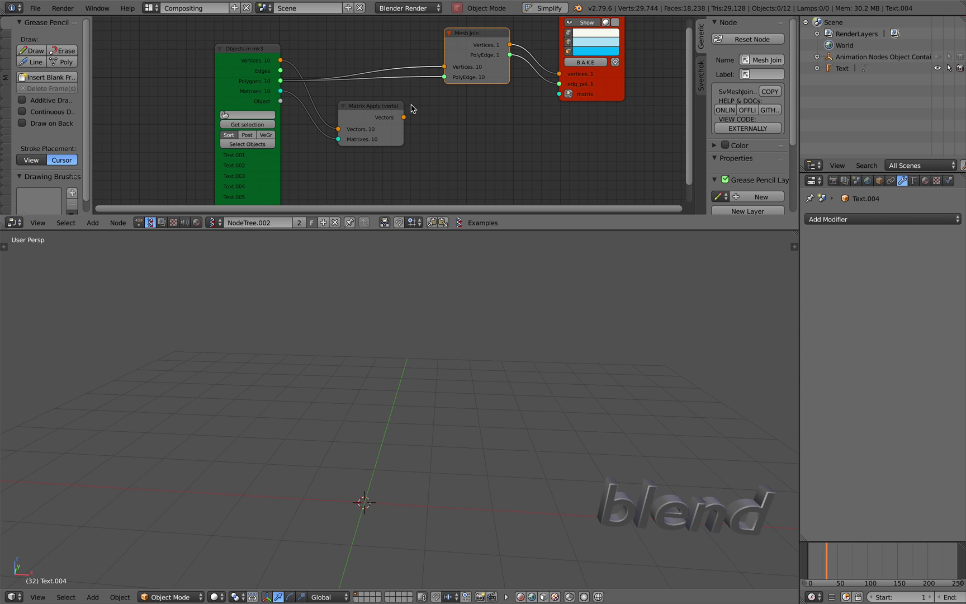
left_click_drag(404, 118, 414, 101)
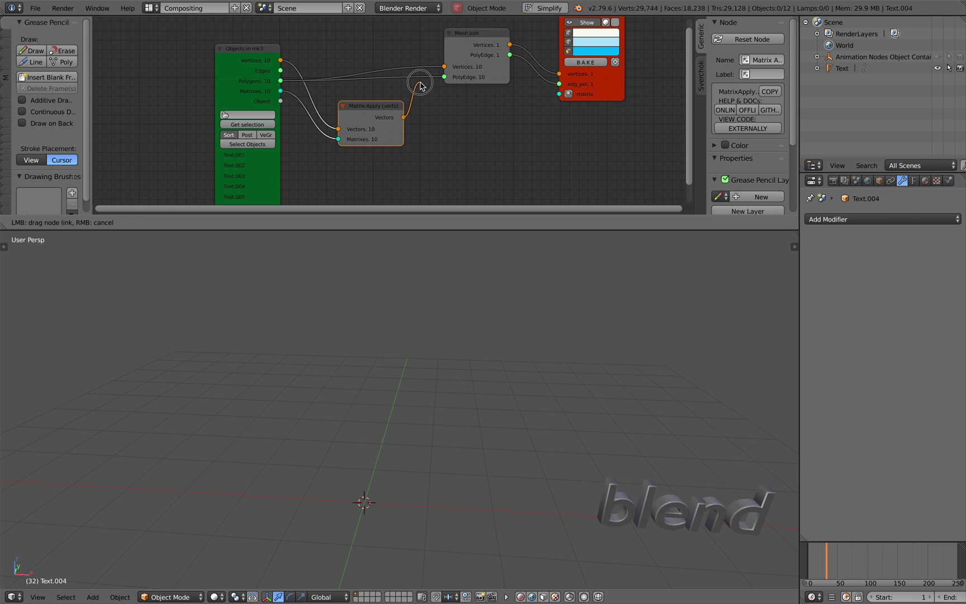
left_click_drag(397, 71, 335, 93)
Bake the joined mesh from the Viewer Draw node and move the baked object away from the blue preview
middle_click_drag(458, 371, 483, 308)
left_click(599, 65)
middle_click_drag(459, 369, 425, 380)
key("g")
left_click(450, 344)
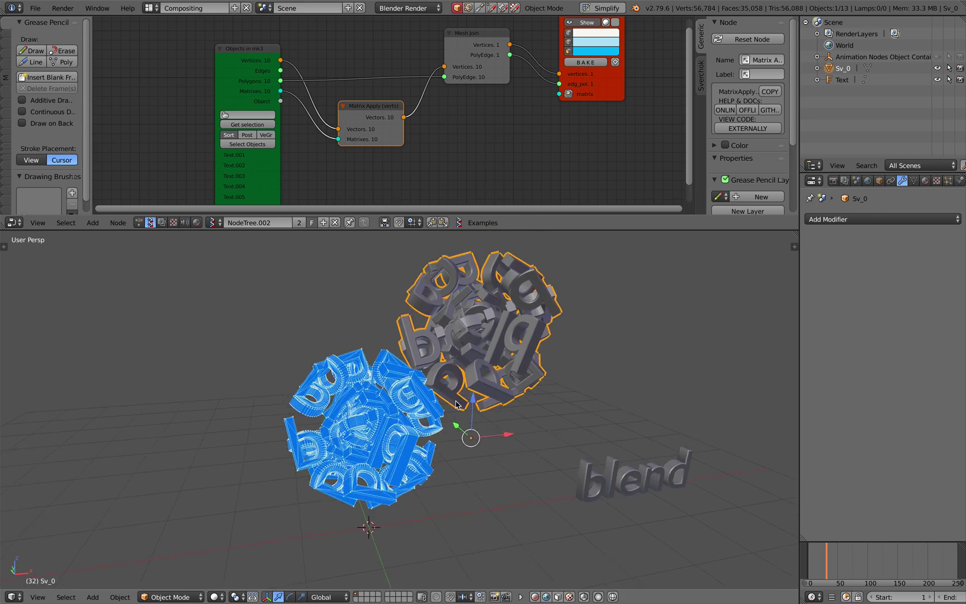
Reposition the baked sculpture beside the preview and save the file
scroll(425, 380, "up", 3)
key("ctrl+s")
key("g")
left_click(461, 429)
key("ctrl+s")
middle_click_drag(463, 425, 481, 363)
scroll(486, 415, "down", 3)
scroll(475, 434, "up", 3)
key("ctrl+s")
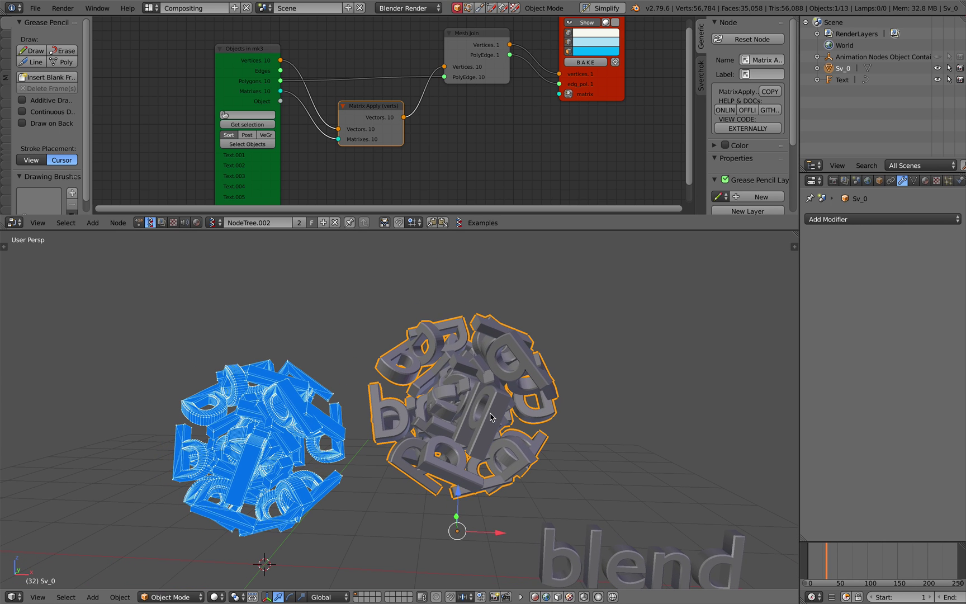
Try a Remesh modifier on the baked sculpture in Smooth mode with octree depth 7, then remove it
left_click(841, 221)
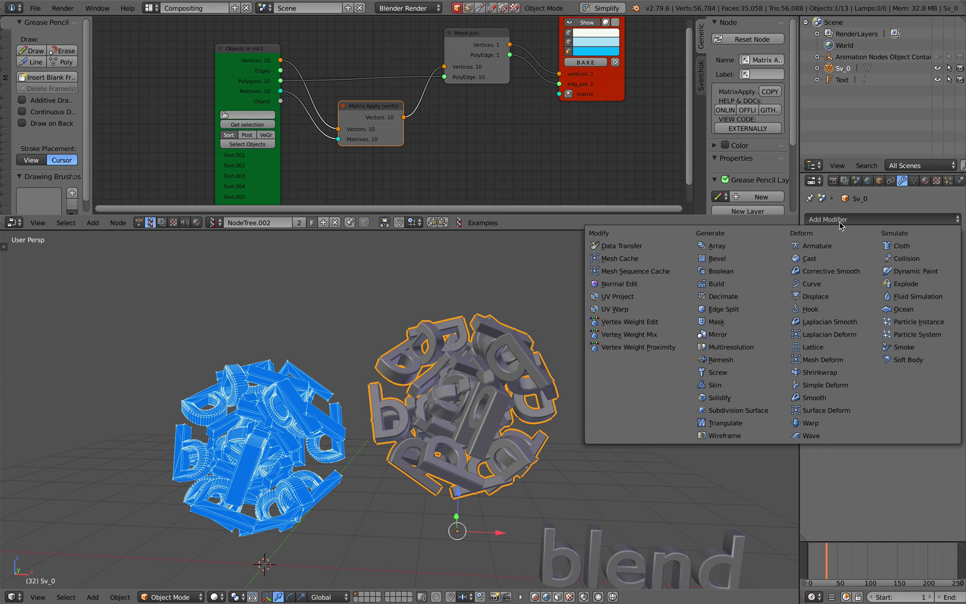
left_click(780, 360)
left_click(896, 268)
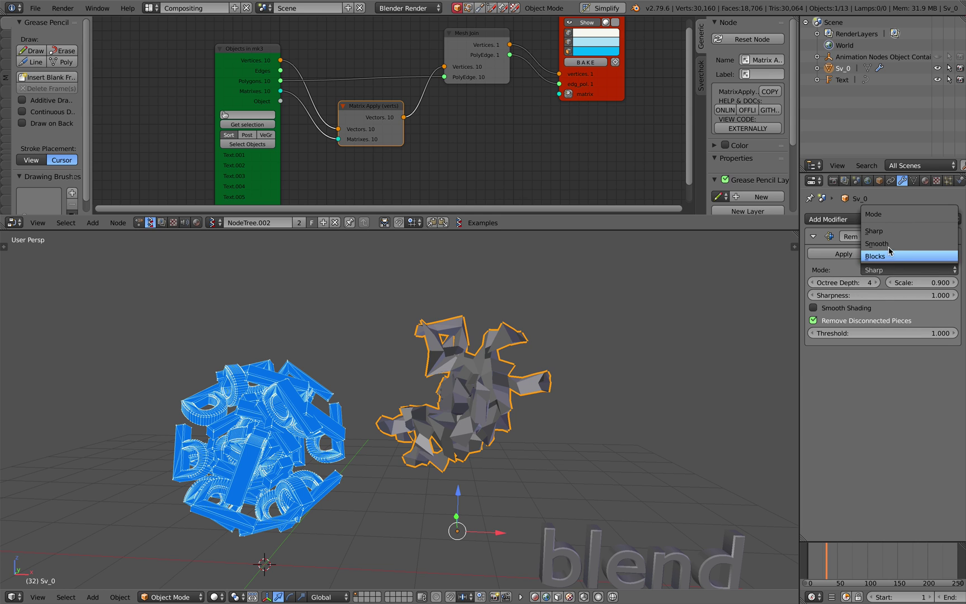
left_click(895, 255)
left_click(876, 283)
left_click(876, 283)
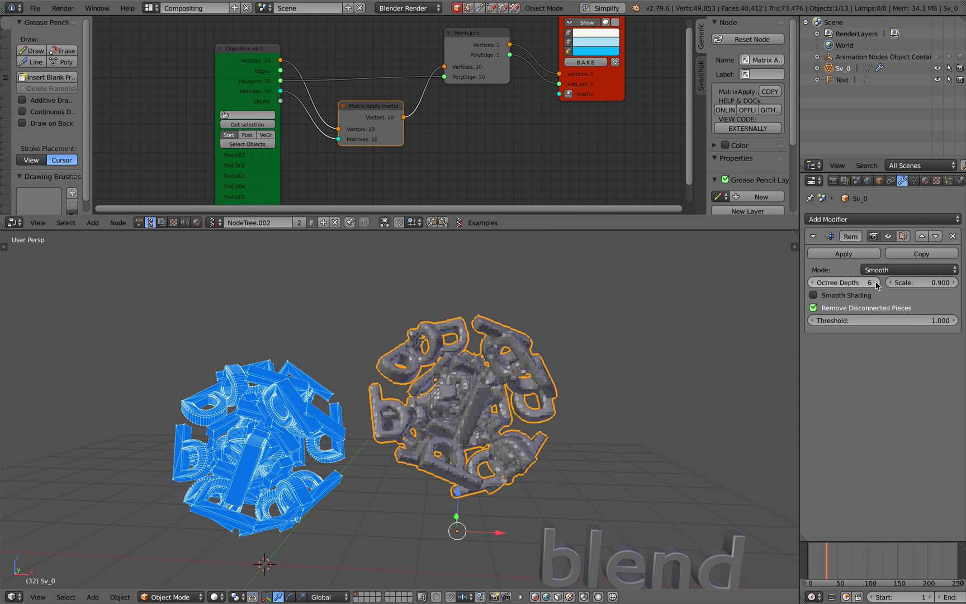
scroll(584, 416, "up", 4)
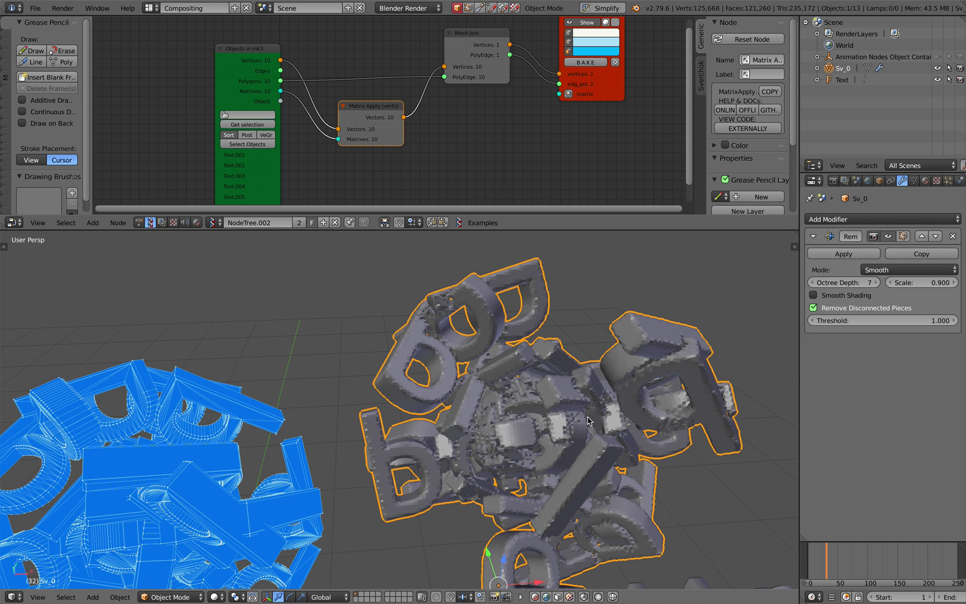
scroll(566, 404, "up", 3)
scroll(540, 394, "down", 10)
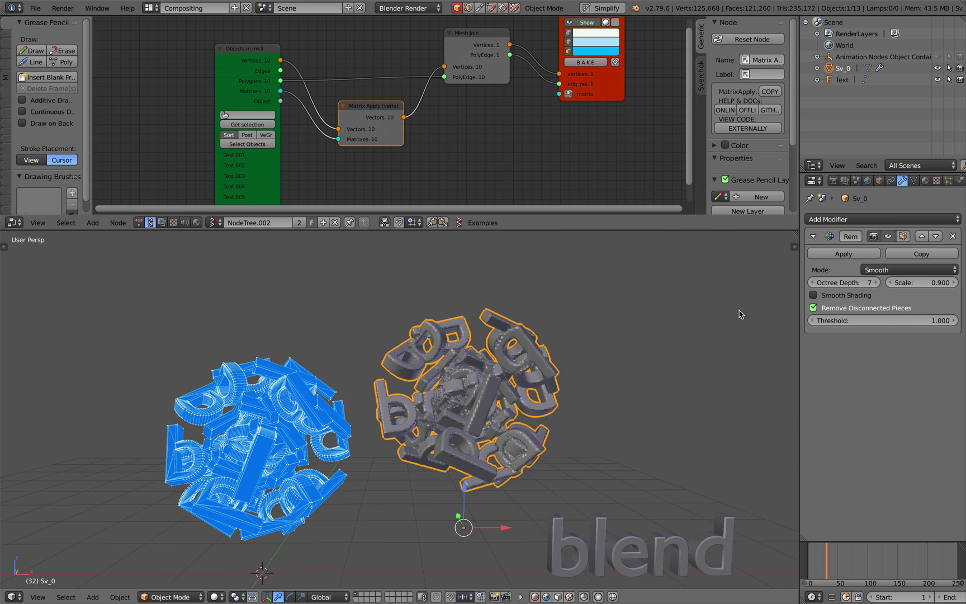
left_click(953, 237)
Hide the Viewer Draw preview and move the baked sculpture back to the 3D cursor at the scene origin
key("ctrl+s")
middle_click_drag(518, 377, 468, 443)
key("g")
left_click(457, 486)
scroll(486, 163, "down", 2)
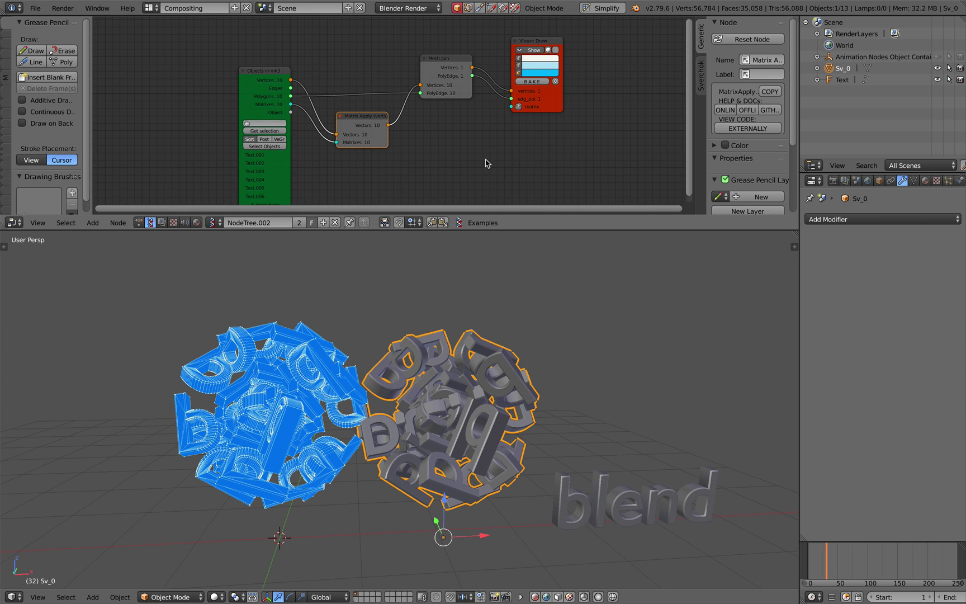
left_click(530, 51)
middle_click_drag(470, 403, 345, 388)
Save the scene as a new incremented version, ANSV_Blend_Sculpture_003.blend
key("ctrl+s")
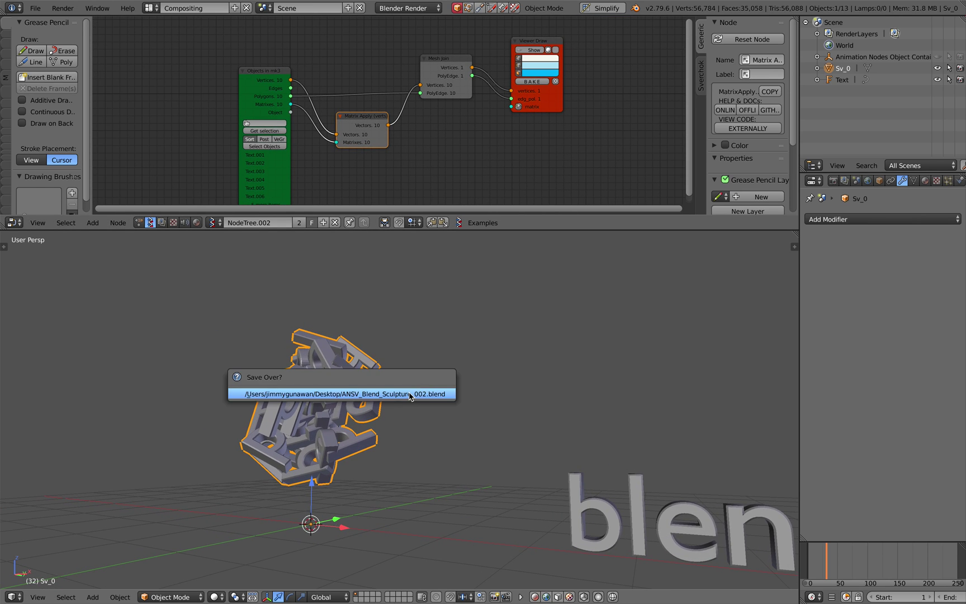
left_click(35, 9)
left_click(61, 106)
left_click(888, 52)
left_click(928, 38)
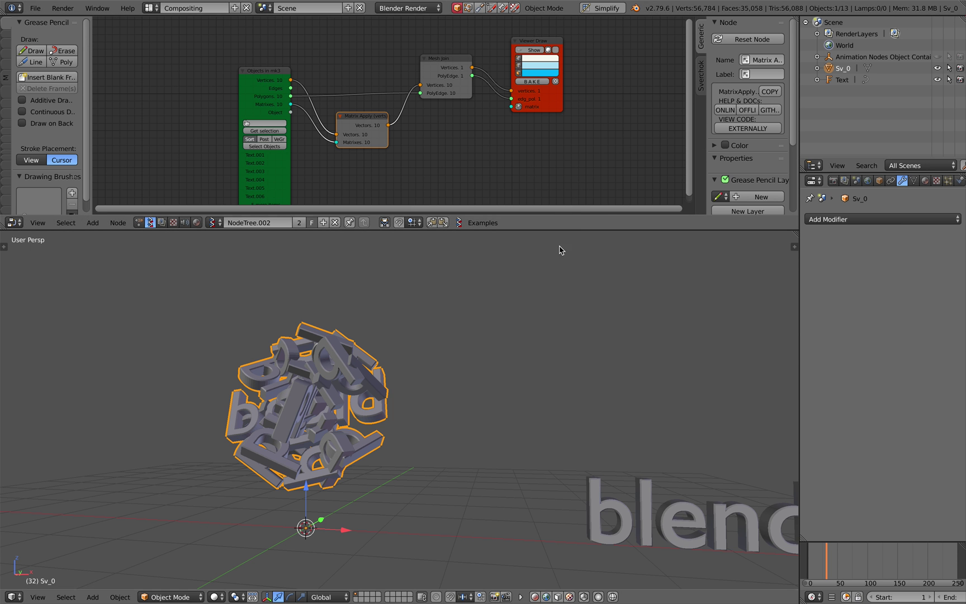
Show the physics settings, then add a cube, scale it up and raise it along Z to enclose the sculpture
middle_click_drag(492, 300, 509, 283)
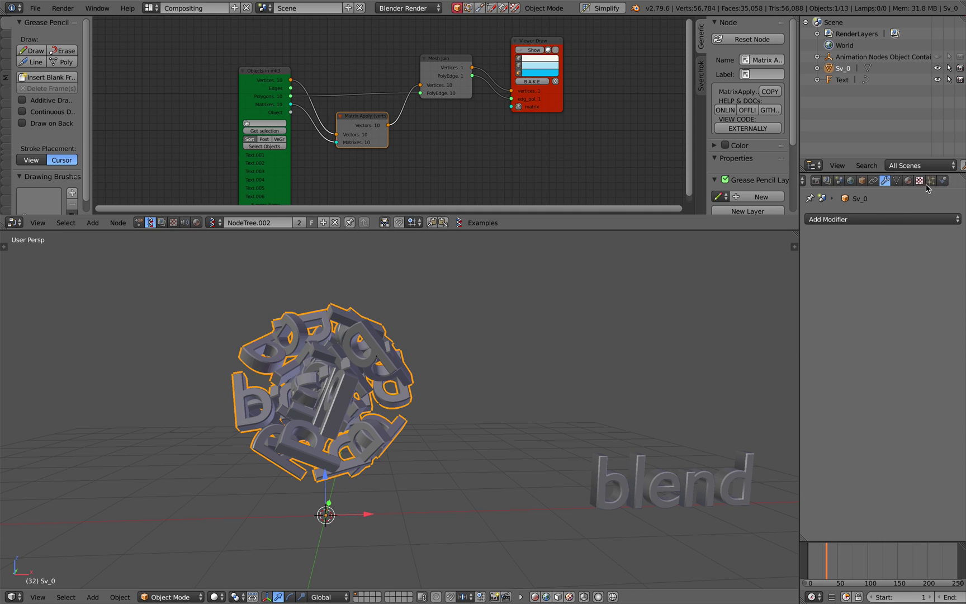
left_click(927, 181)
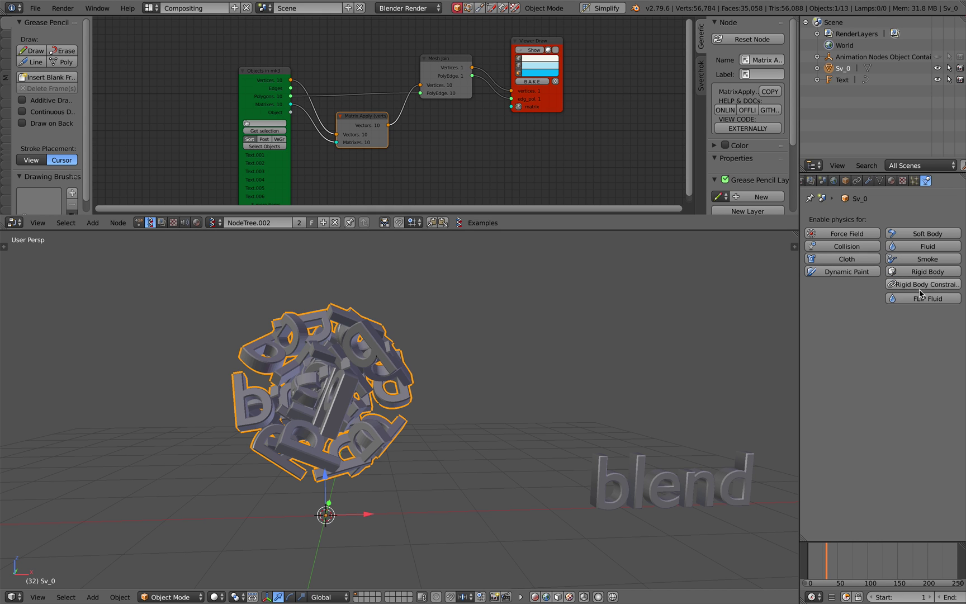
middle_click_drag(466, 358, 497, 367)
key("shift+a")
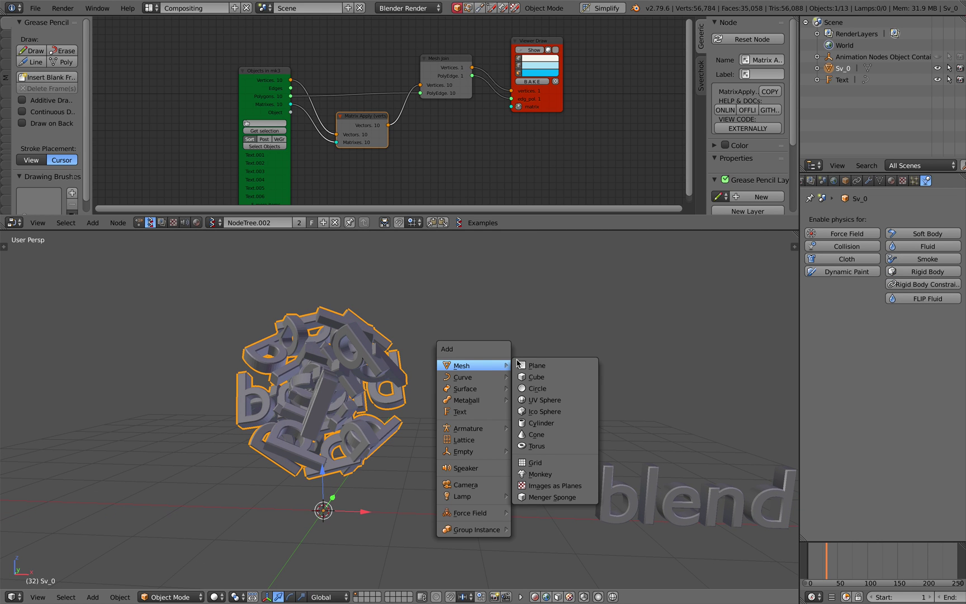
left_click(553, 375)
scroll(506, 373, "down", 2)
key("s")
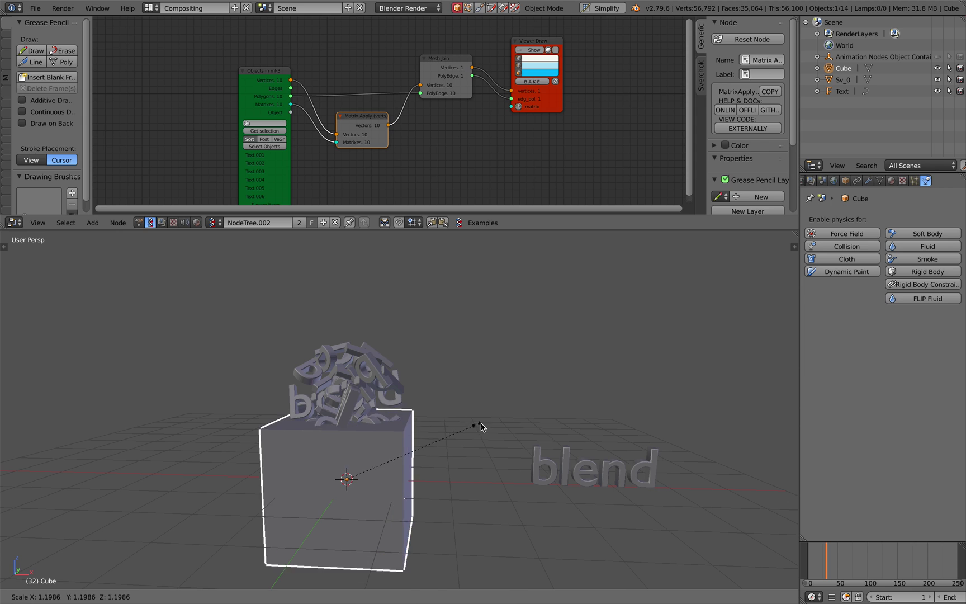
left_click(505, 425)
key("g")
key("z")
left_click(512, 342)
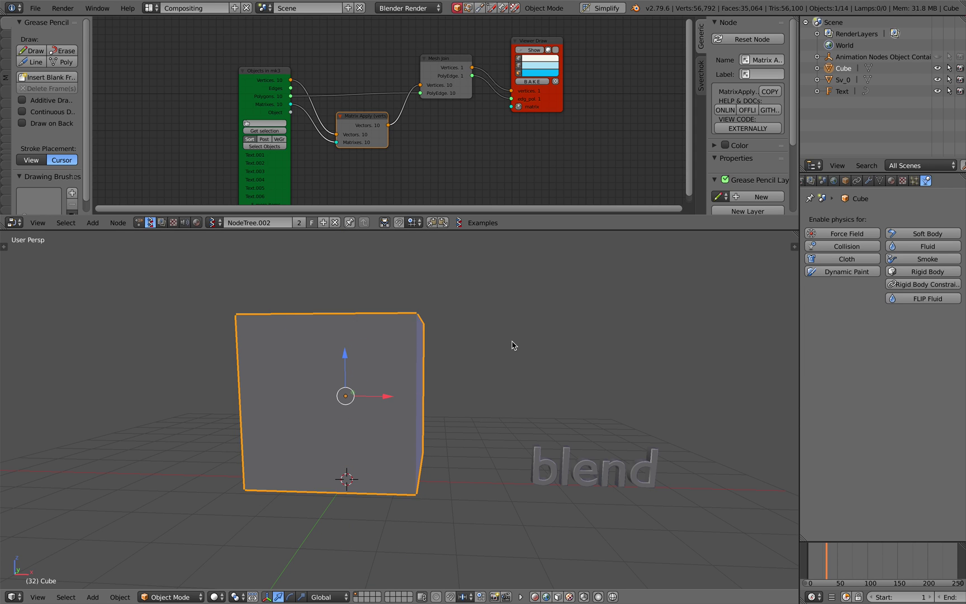
Enable FLIP Fluid physics on the cube and set its type to Domain
left_click(925, 299)
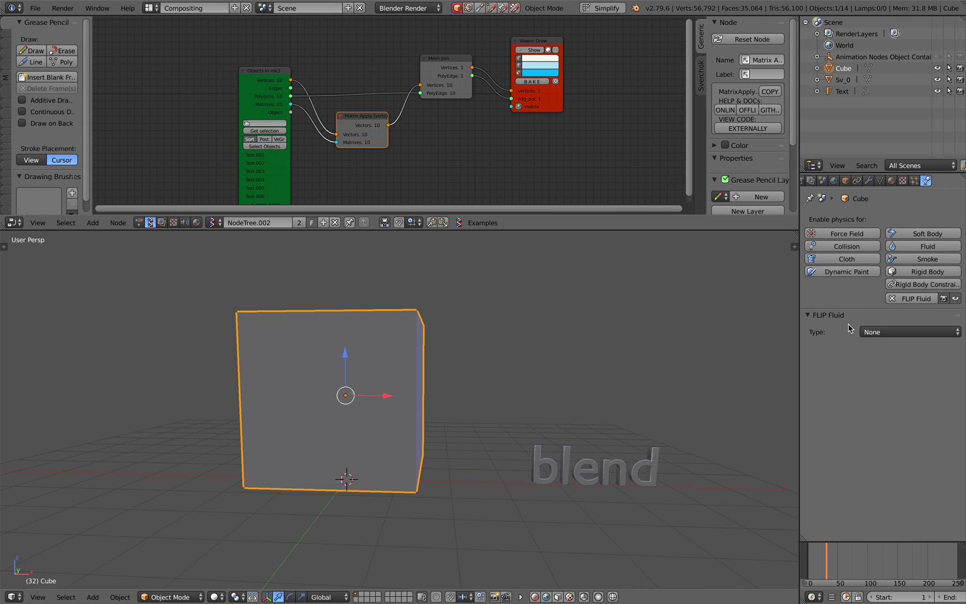
left_click(894, 333)
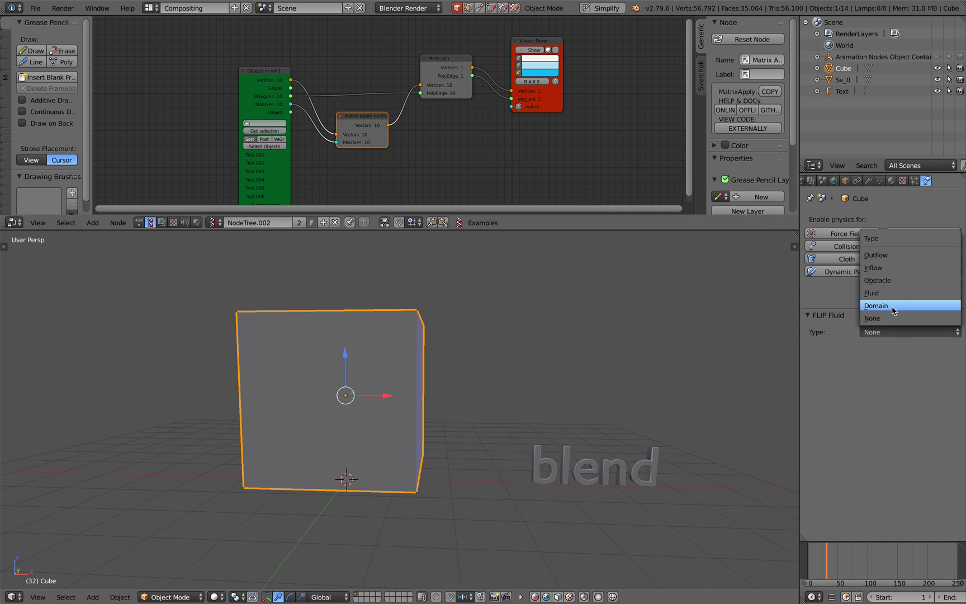
left_click(889, 306)
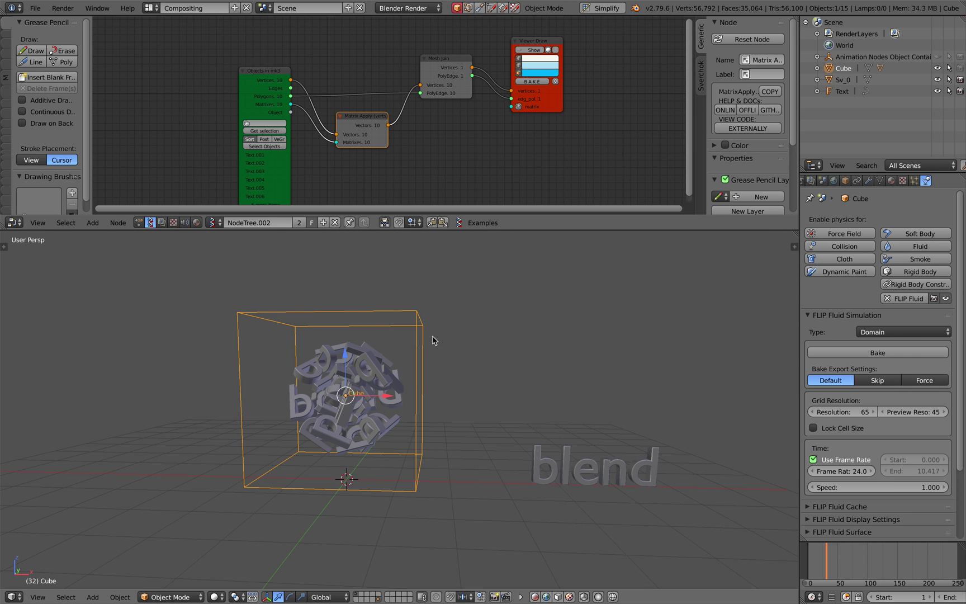
Save the scene as the next incremented version of the ANSV_Blend_Sculpture file
left_click(35, 8)
left_click(73, 110)
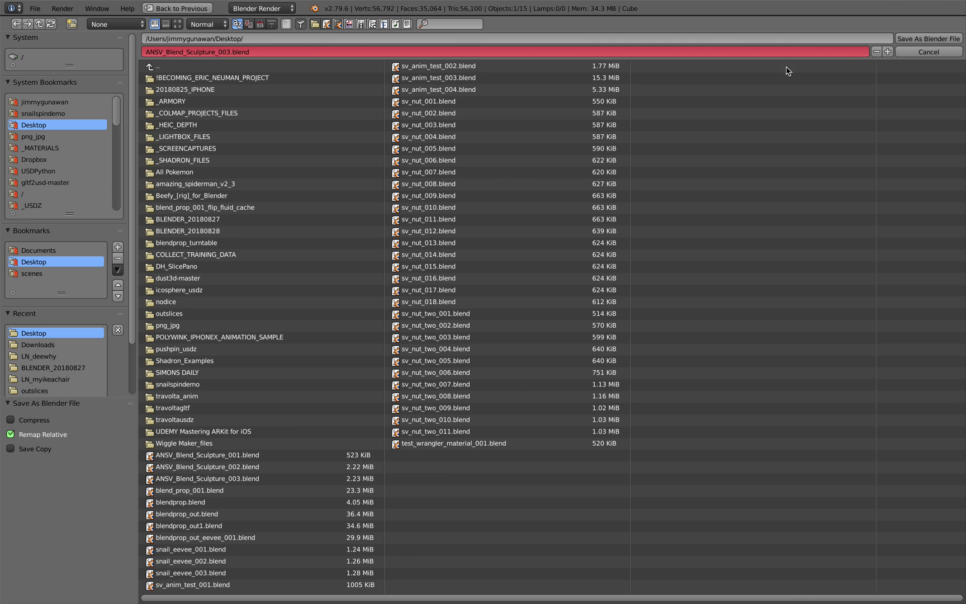
left_click(884, 51)
Enable FLIP Fluid physics on the baked sculpture inside the domain cube and set its type to Fluid
right_click(350, 357)
scroll(351, 357, "up", 3)
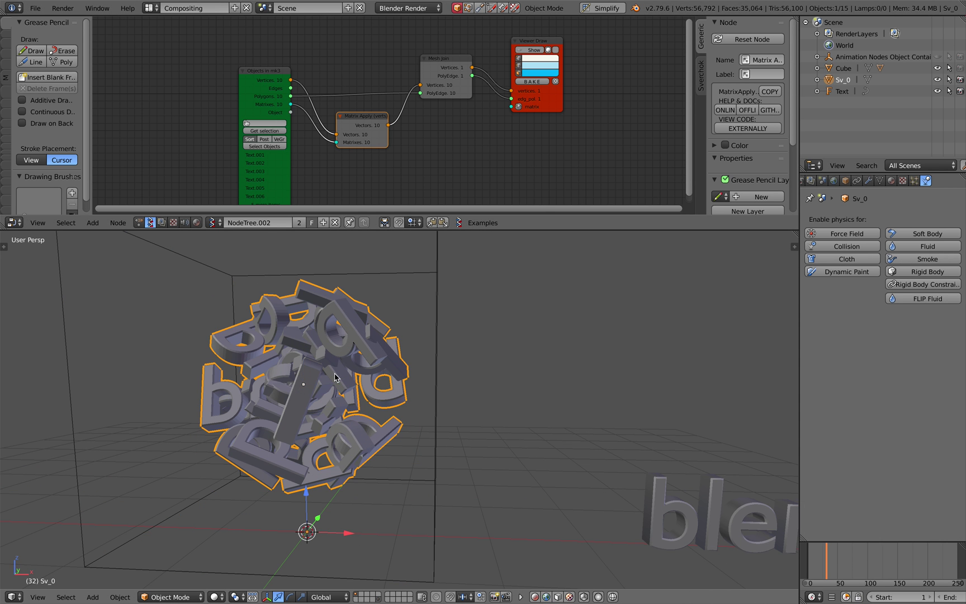
middle_click_drag(350, 357, 333, 379)
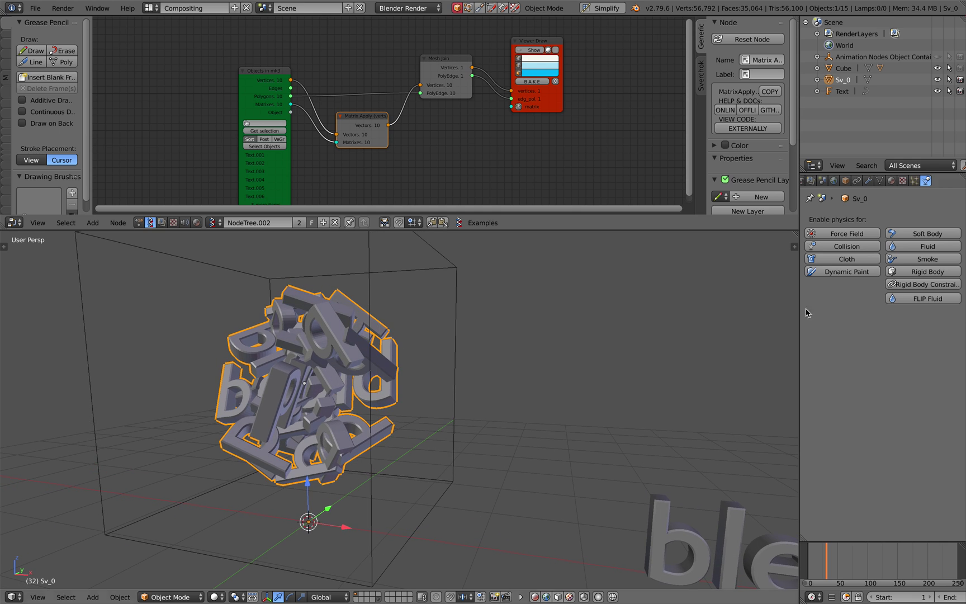
left_click(917, 299)
left_click(929, 332)
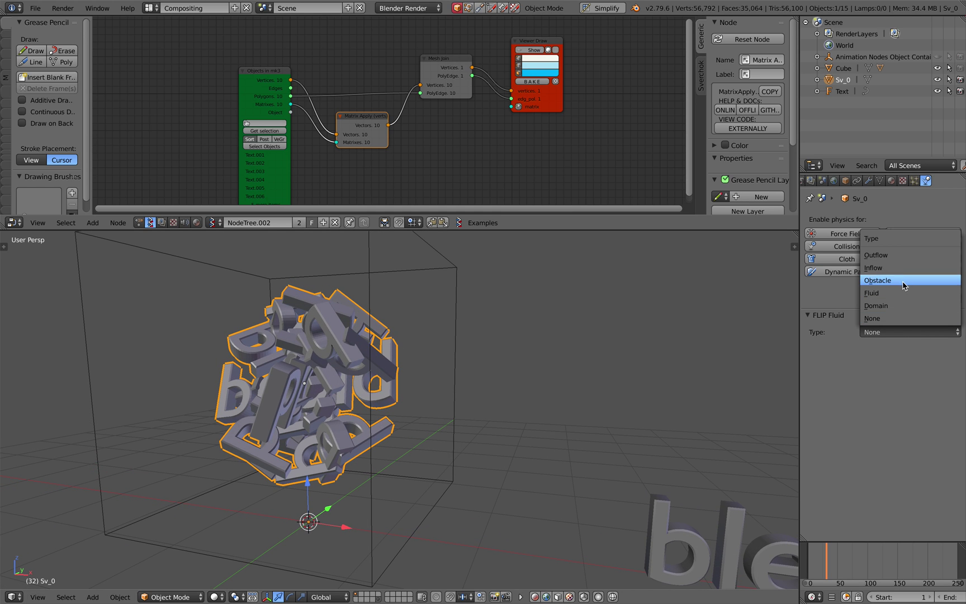
left_click(895, 293)
middle_click_drag(496, 375, 511, 378)
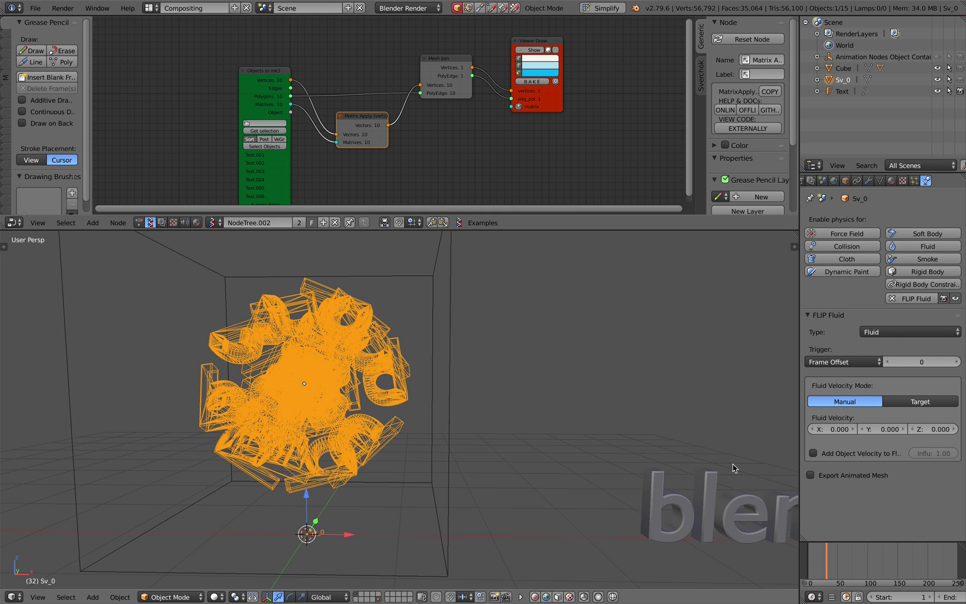
Widen the physics settings area and set the sculpture's fluid trigger frame offset to 1
left_click_drag(800, 434, 668, 435)
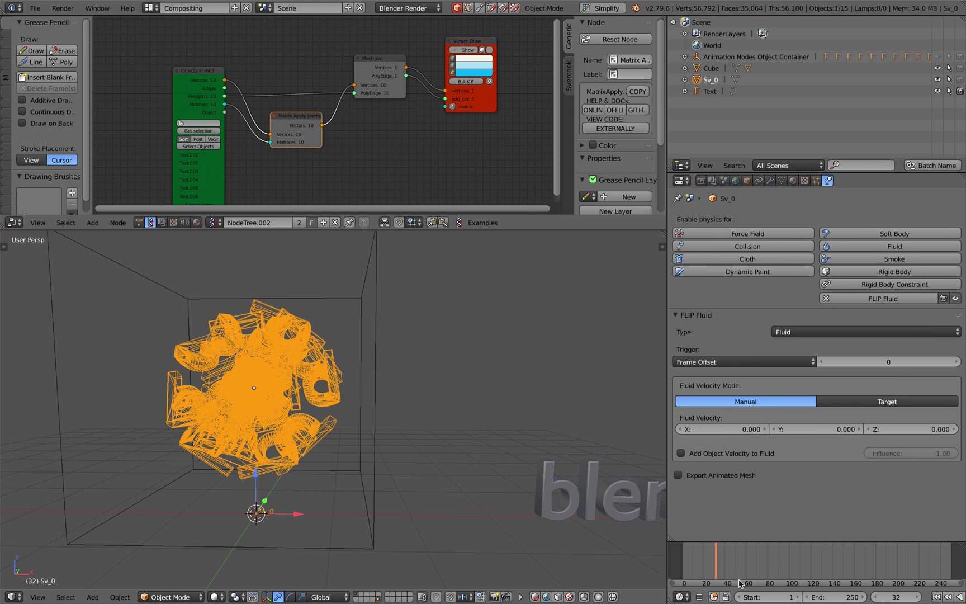
type("i1")
key("Return")
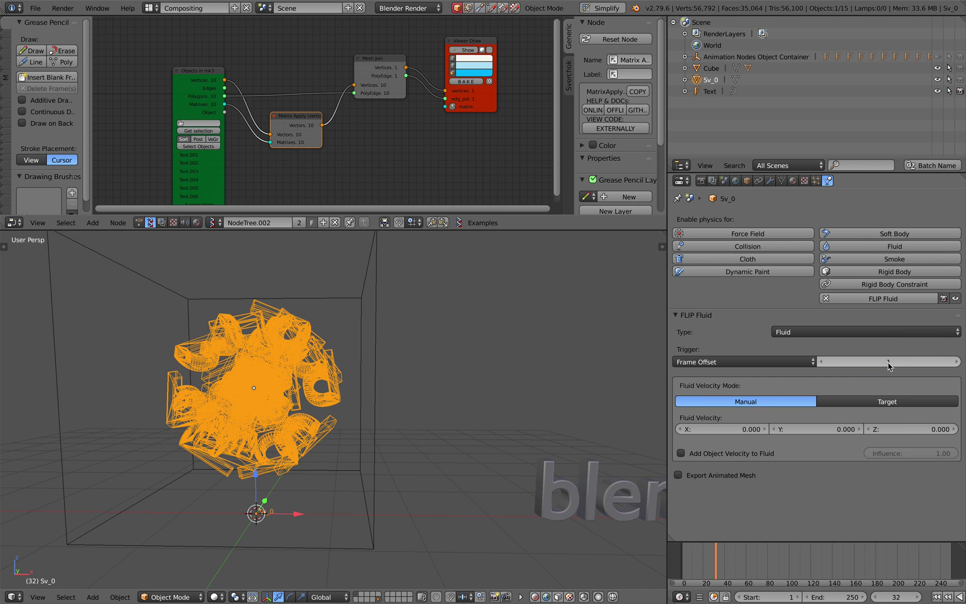
Set the scene's end frame to 3
left_click(832, 597)
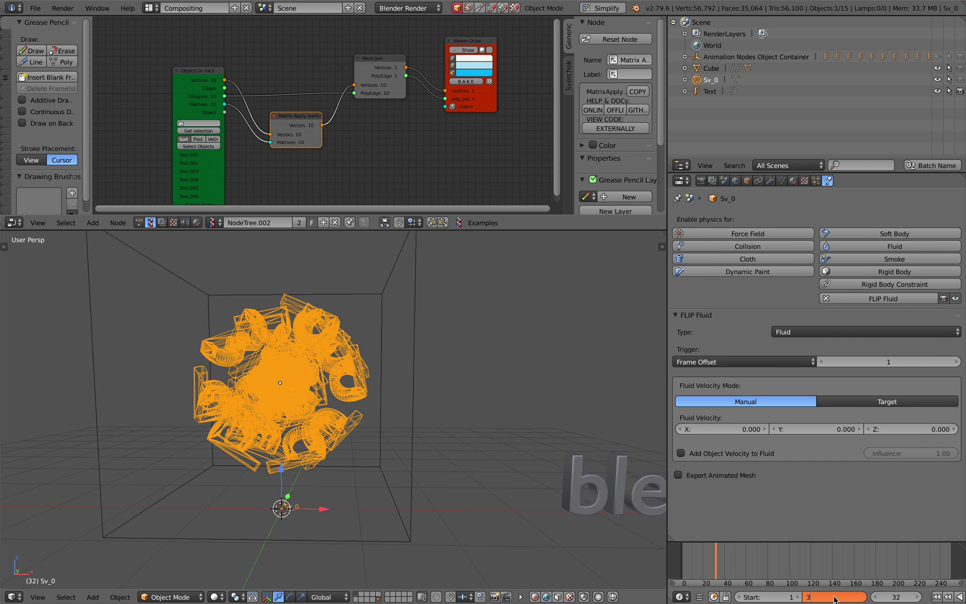
type("3")
key("Return")
scroll(438, 395, "down", 2)
scroll(437, 395, "up", 5)
scroll(426, 400, "down", 2)
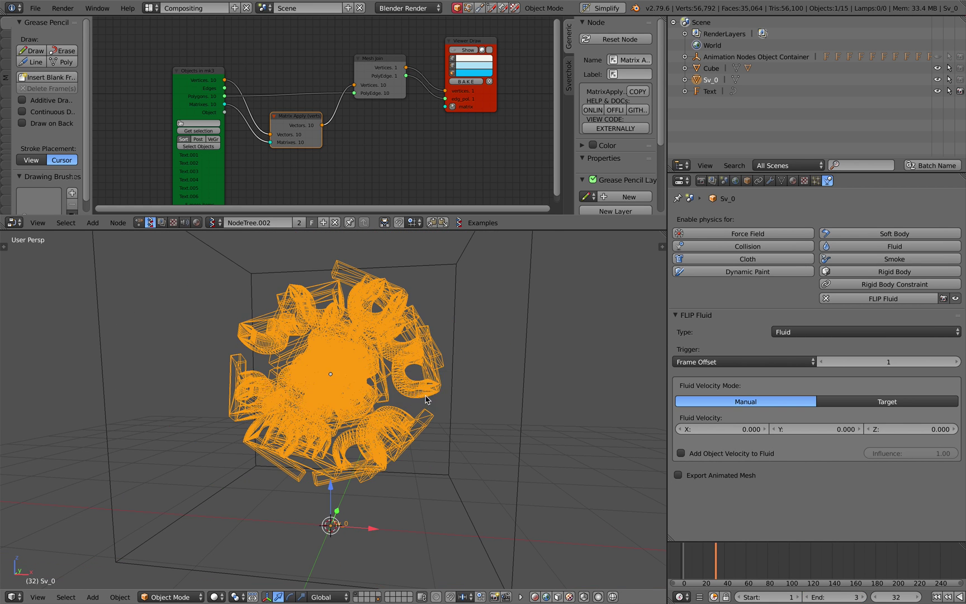
Set the domain cube's grid resolution to 85 and bake the FLIP Fluid simulation
scroll(427, 400, "down", 2)
right_click(479, 394)
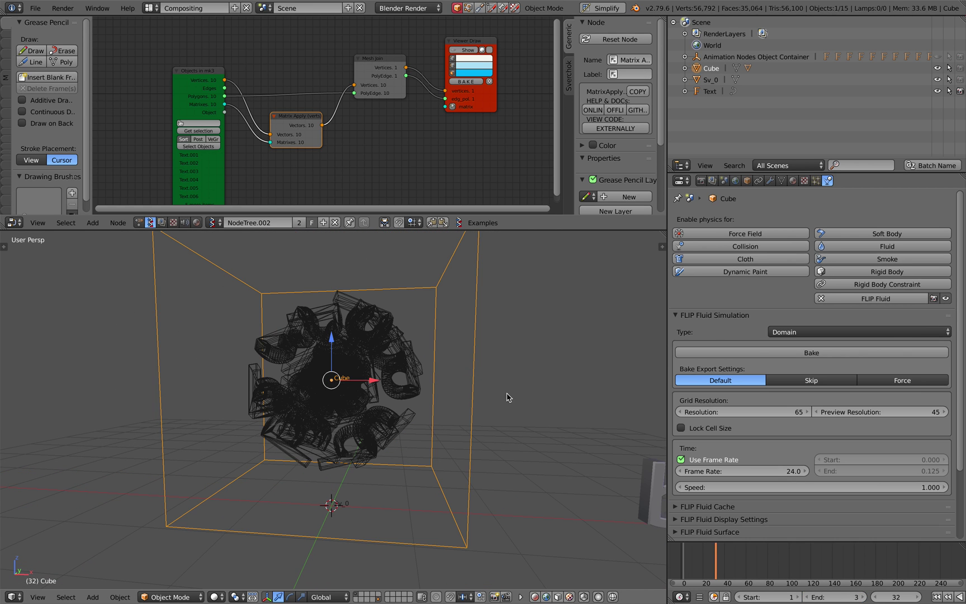
left_click(740, 412)
key("Return")
left_click(729, 352)
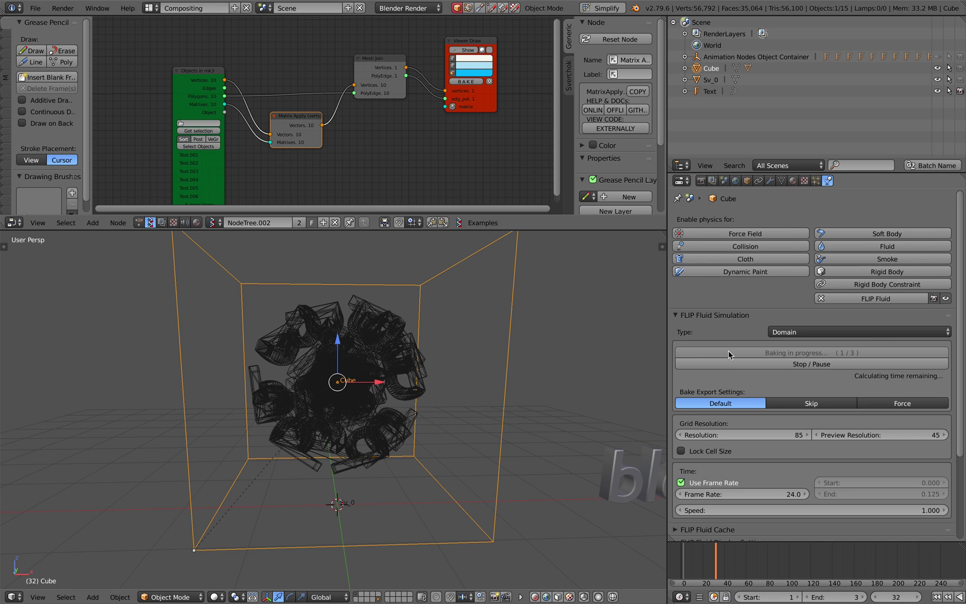
Return to the first frame, advance to frame 2 and select the baked fluid surface to examine its shape
scroll(853, 579, "left", 3, "ctrl")
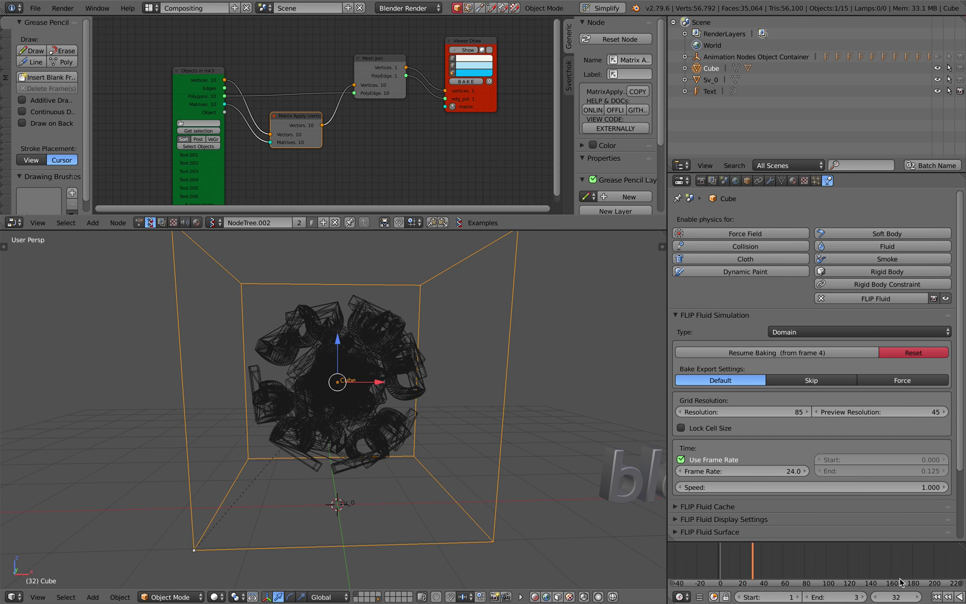
key("shift+Left")
scroll(740, 566, "up", 4)
middle_click_drag(752, 567, 784, 571)
middle_click_drag(631, 517, 529, 459)
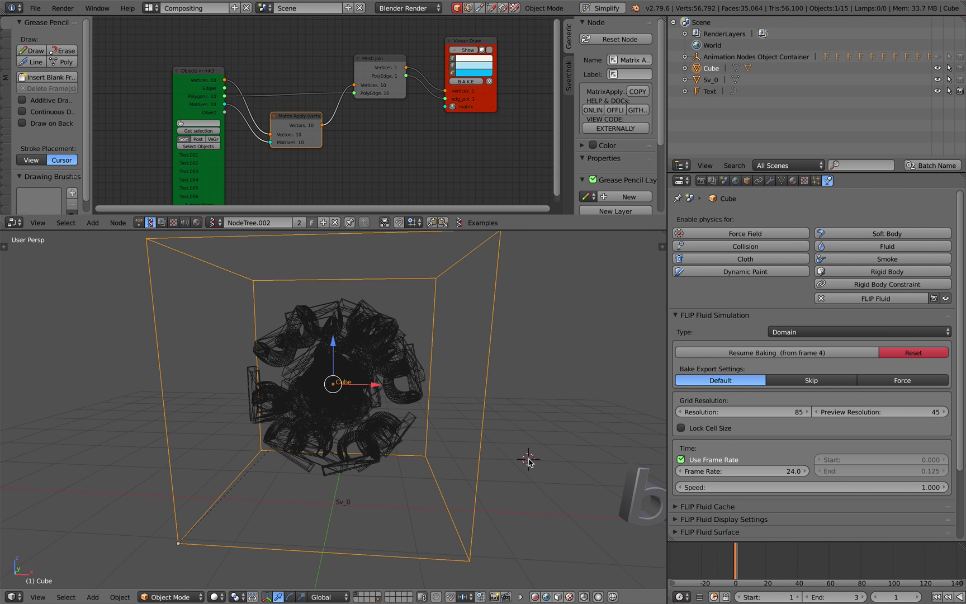
key("Right")
middle_click_drag(528, 460, 442, 404)
right_click(474, 401)
scroll(474, 401, "down", 4)
scroll(428, 372, "up", 3)
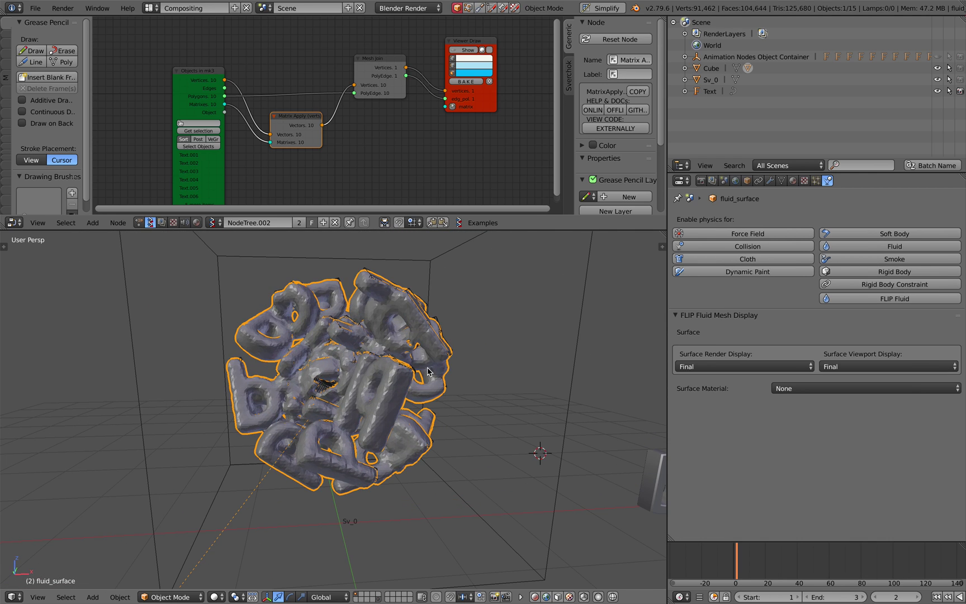
Switch to Finder and select the first rendered image, 0001.png, in the blendprop_turntable folder
key("ctrl+Left")
left_click_drag(428, 368, 469, 269)
left_click(162, 113)
left_click(252, 188)
double_click(251, 189)
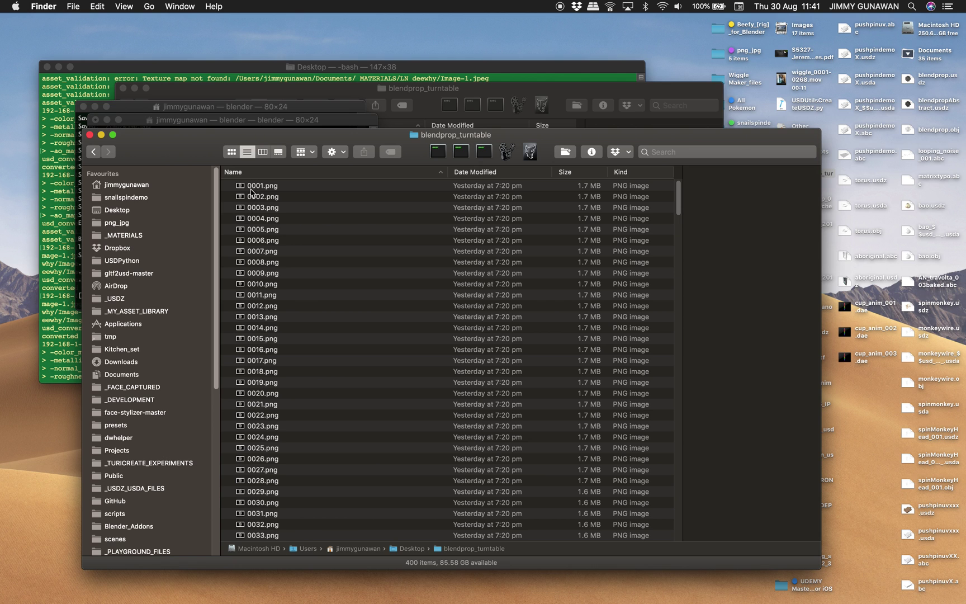
left_click(254, 189)
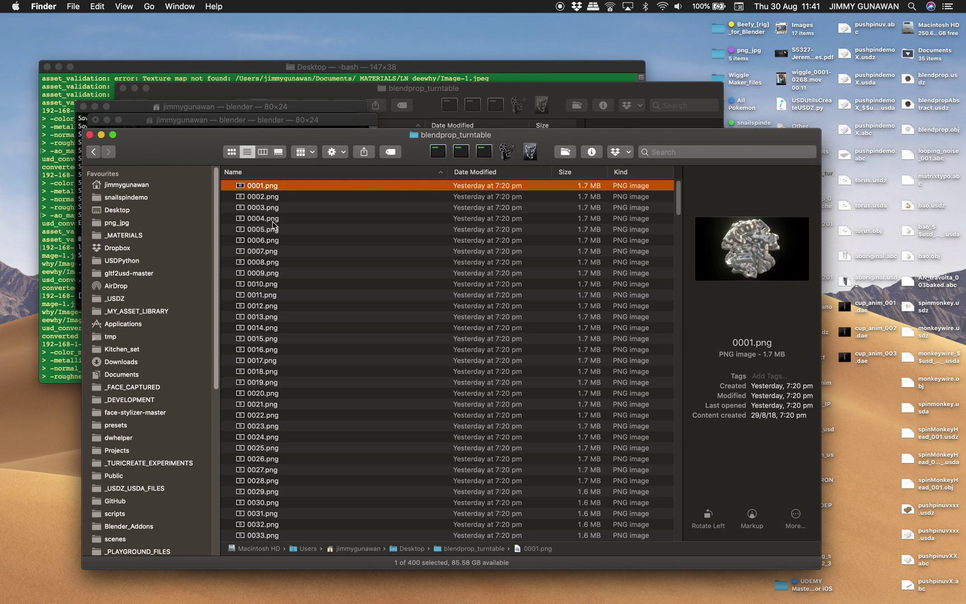
Preview the turntable renders one after another from 0001.png to 0020.png, then close the preview
key("space")
key("Down")
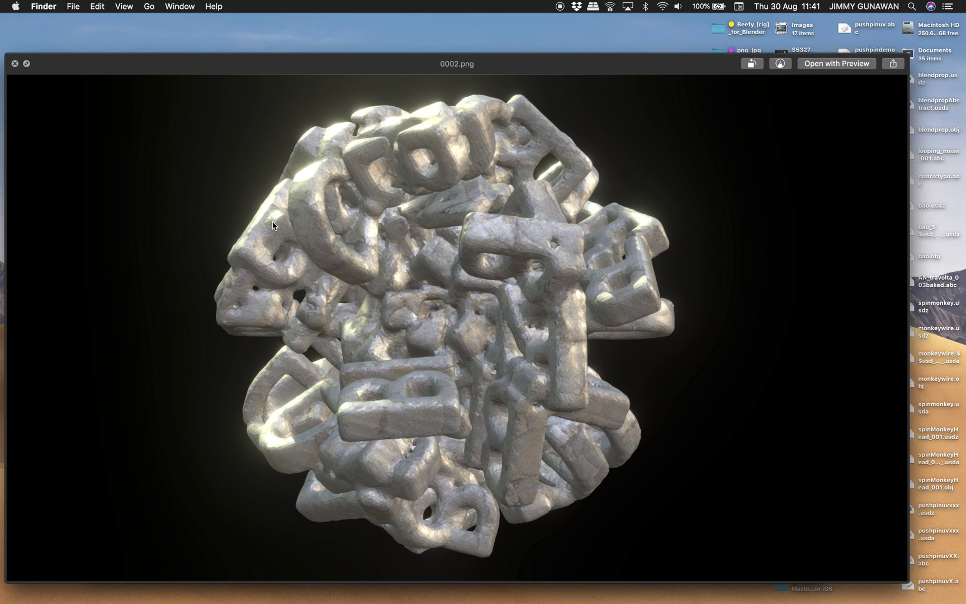
key("Down")
key("Down")
key("Down")
key("Down")
key("Down")
key("Down")
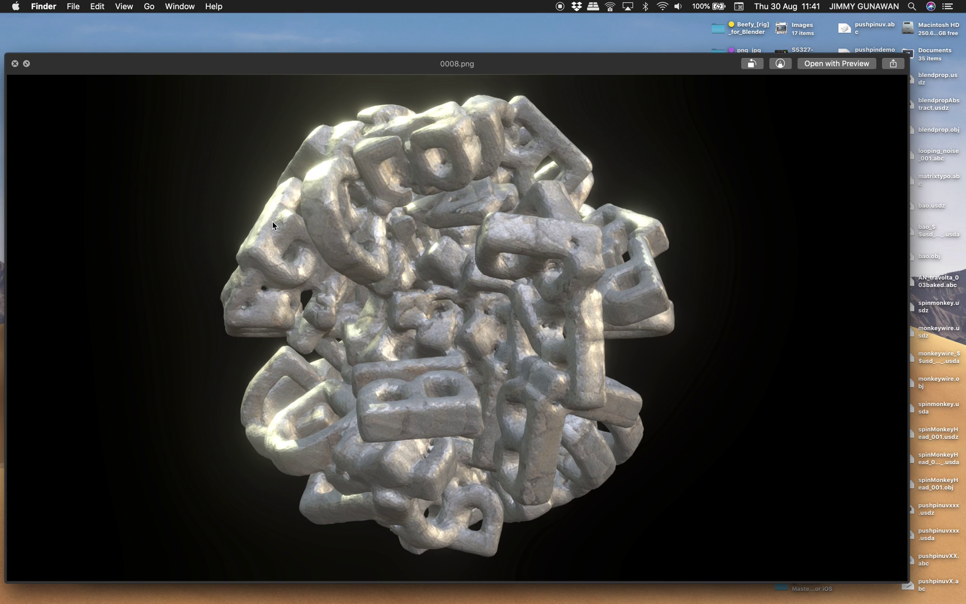
key("Down")
key("Down")
key("Down")
key("Down")
key("Down")
key("Down")
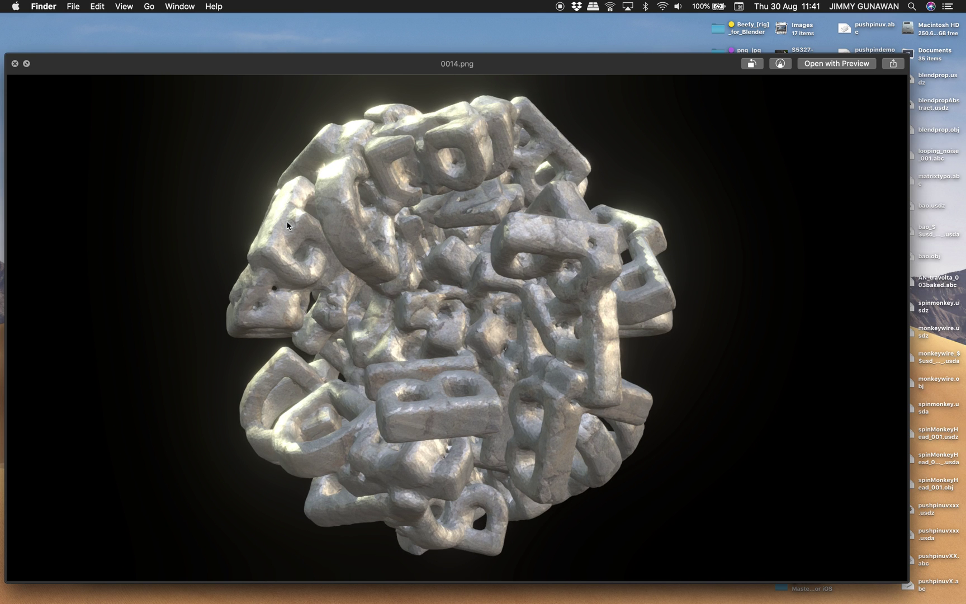
key("Down")
key("Down")
key("Down")
key("Down")
key("Down")
key("Down")
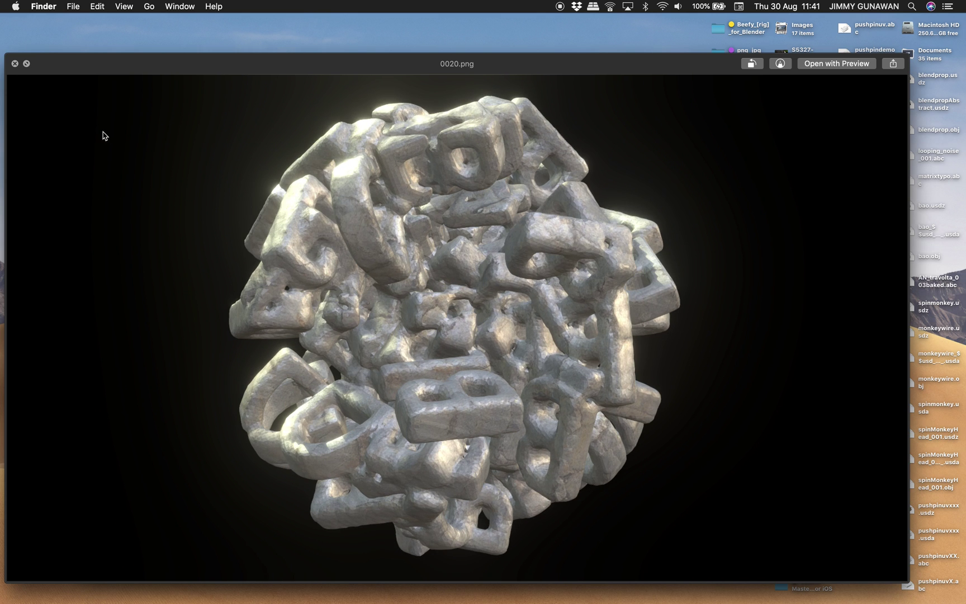
left_click(15, 64)
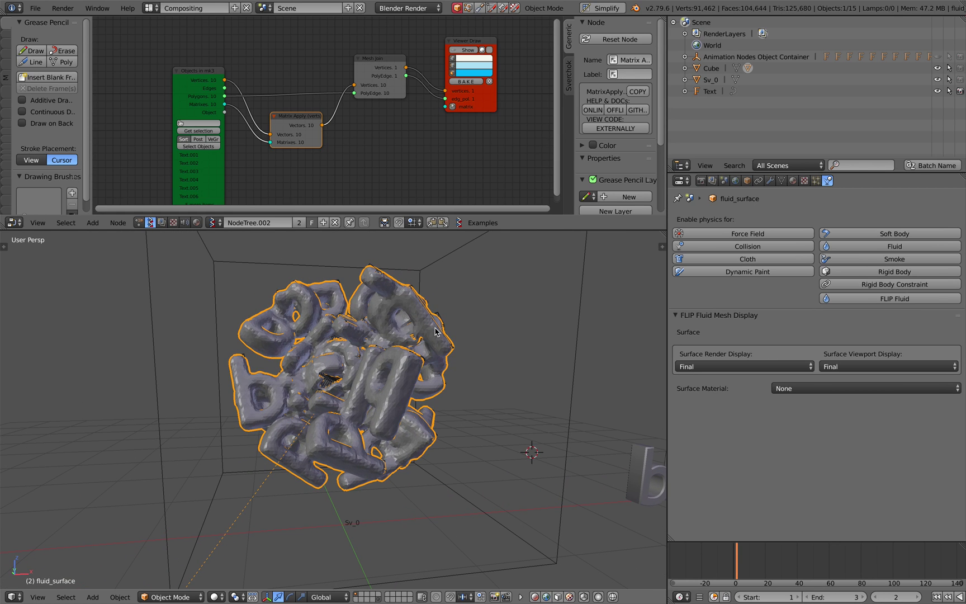
Switch back to Blender, inspect the fluid surface and save the scene over the current file
middle_click_drag(445, 357, 450, 396)
scroll(425, 393, "up", 3)
key("ctrl+s")
left_click(423, 388)
scroll(423, 395, "down", 3)
key("ctrl+s")
left_click(414, 411)
Select the domain cube, save the scene as a new incremented version and save over that file once more
right_click(557, 388)
middle_click_drag(557, 389, 503, 364)
left_click(39, 10)
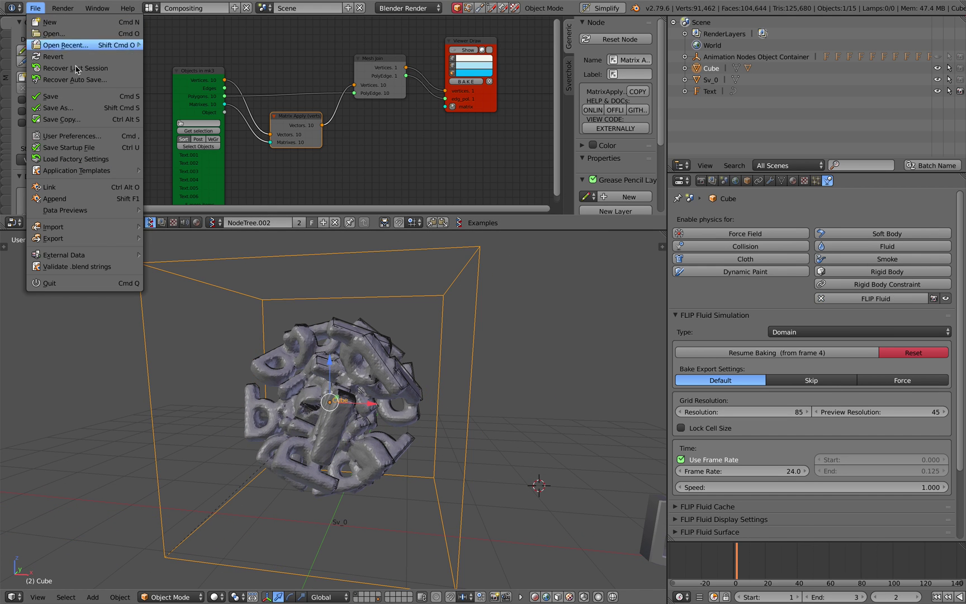
left_click(96, 101)
left_click(890, 53)
left_click(917, 39)
mouse_move(534, 340)
middle_mouse_down()
mouse_move(545, 335)
mouse_move(525, 335)
middle_mouse_up()
key("ctrl+s")
left_click(515, 335)
Select the original blend text, compare it with the fluid sculpture and enlarge the 3D view for a closer look
scroll(570, 391, "down", 1)
right_click(593, 501)
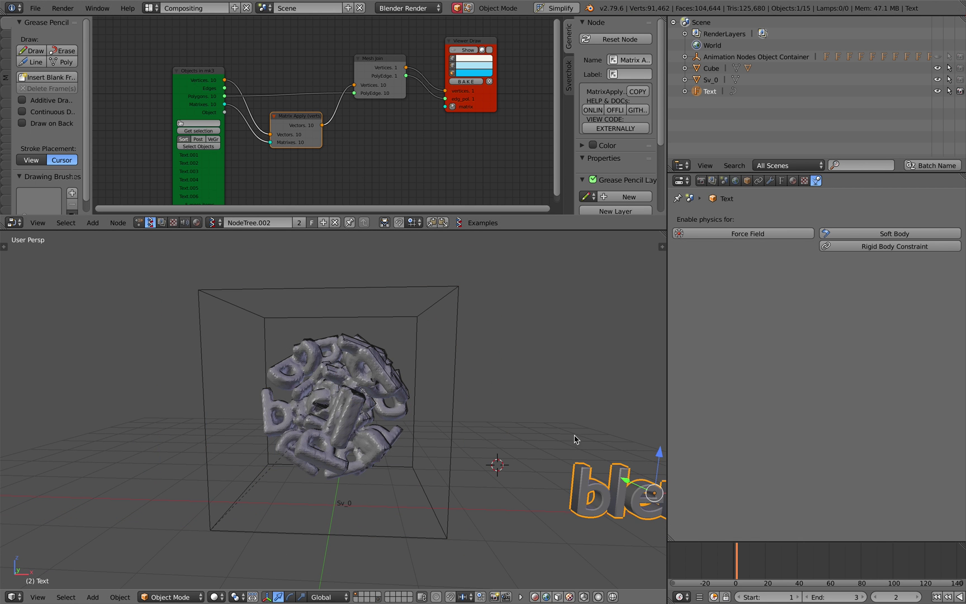
scroll(606, 458, "down", 1)
middle_click_drag(608, 469, 616, 471)
scroll(524, 407, "up", 3)
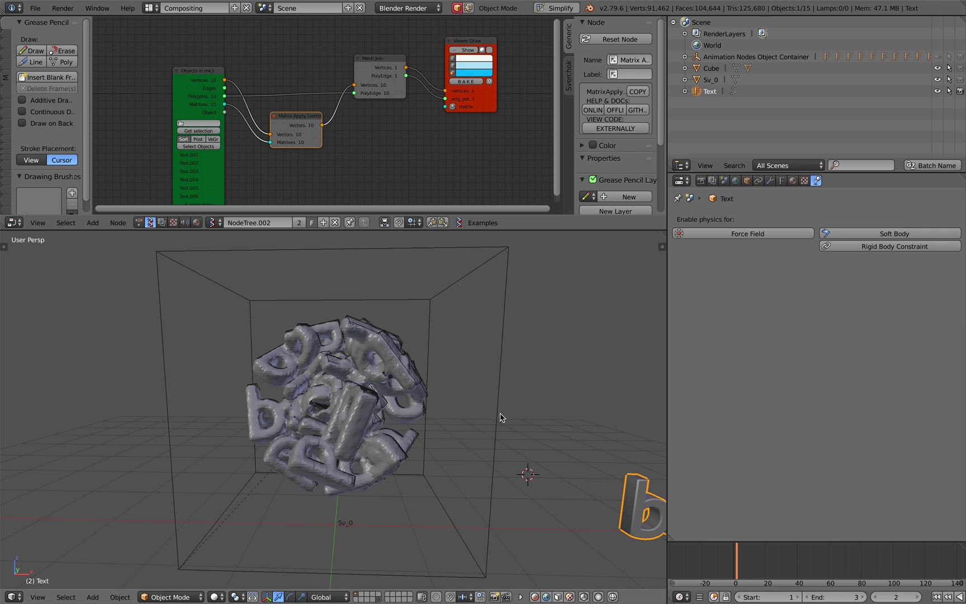
scroll(506, 416, "down", 3)
scroll(510, 410, "up", 1)
middle_click_drag(551, 416, 523, 410, "shift")
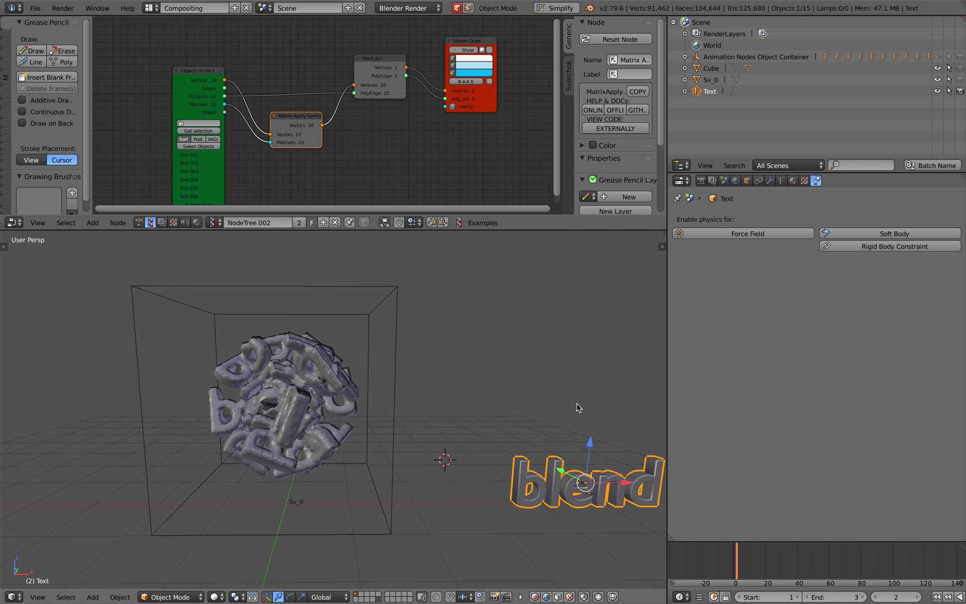
left_click_drag(673, 387, 733, 387)
scroll(555, 373, "up", 2)
middle_click_drag(554, 372, 534, 371)
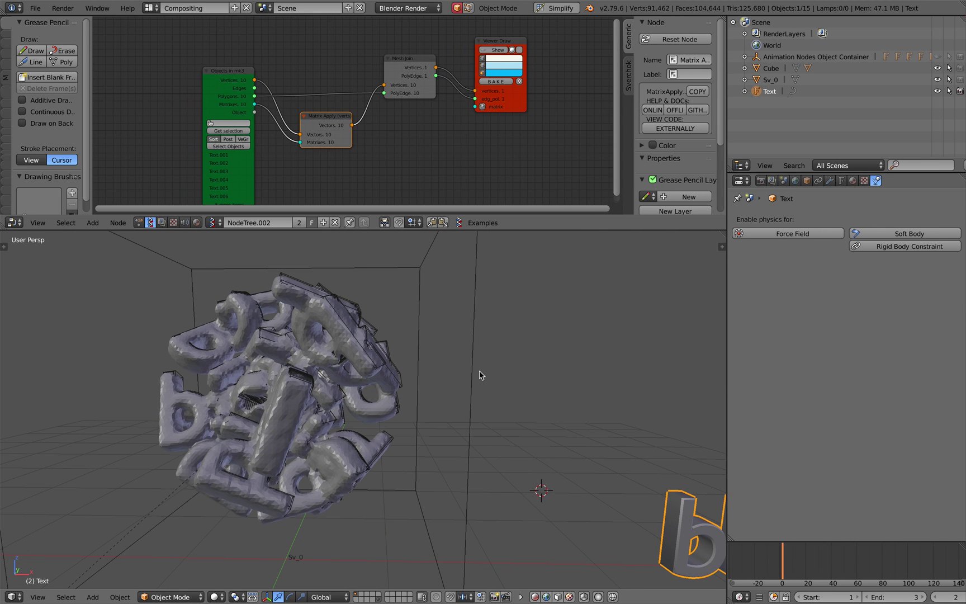
Set the domain cube's grid resolution to 150, reset the previous bake and bake the fluid simulation again
right_click(474, 369)
scroll(485, 387, "down", 1)
left_click(815, 412)
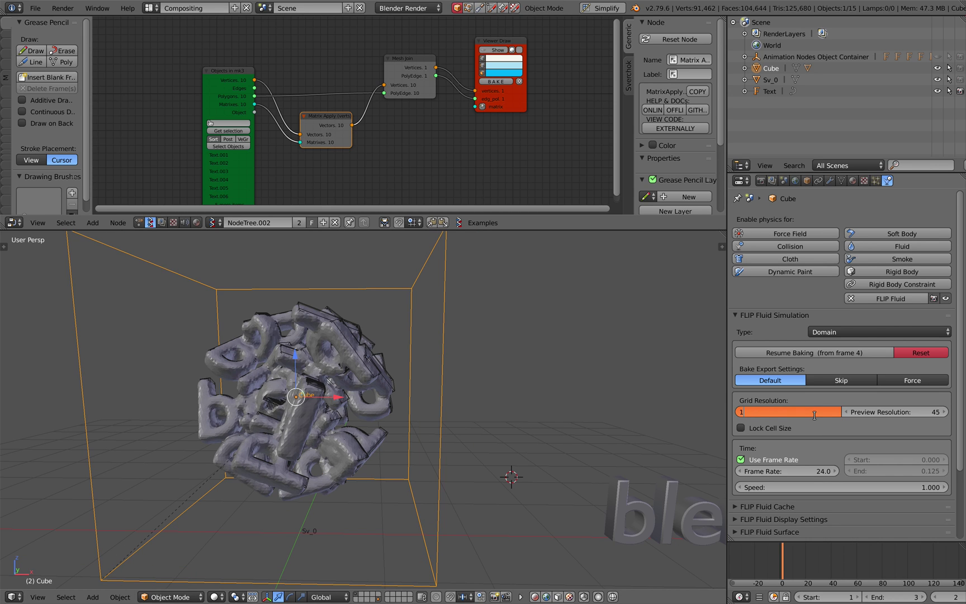
key("Return")
key("KP_Decimal")
left_click(917, 353)
left_click(838, 353)
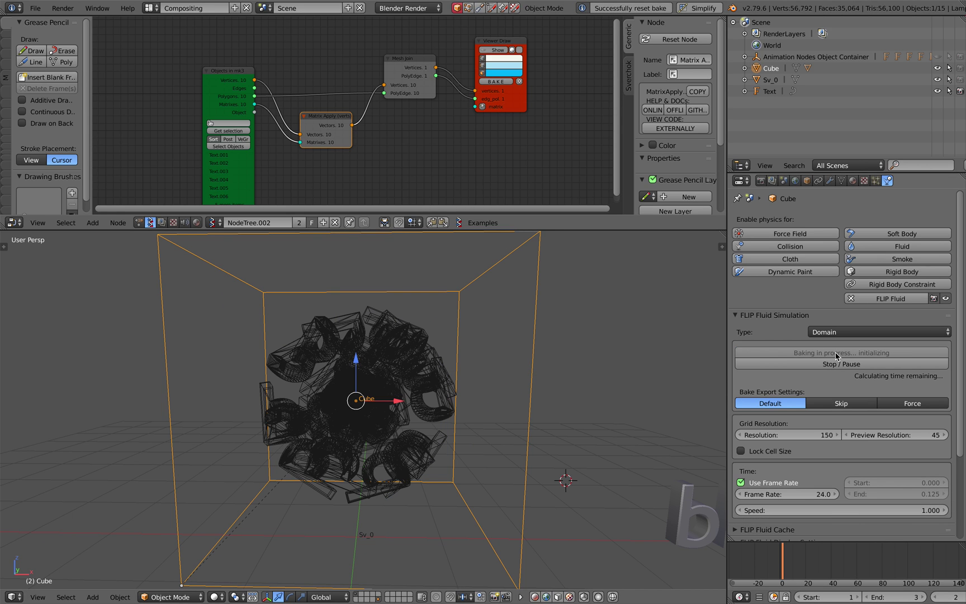
Go to frame 2 of the new bake, select the fluid surface mesh and show its object settings
middle_click_drag(385, 410, 396, 412)
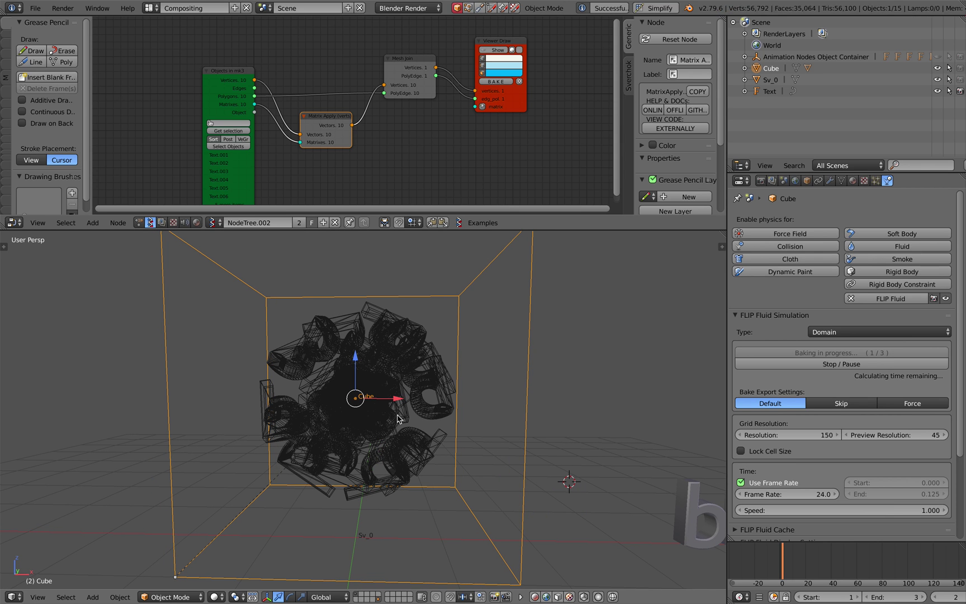
middle_click_drag(406, 465, 379, 421)
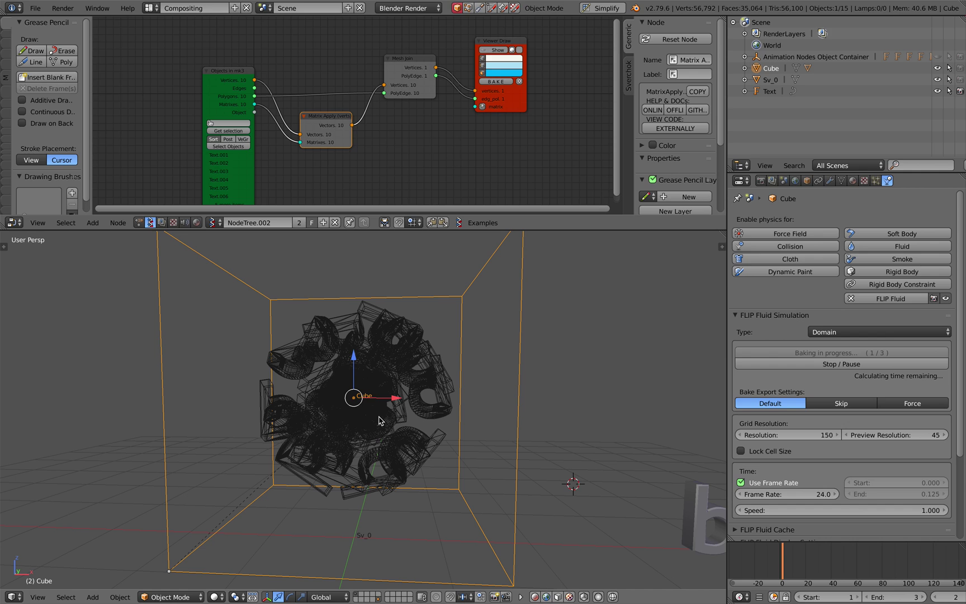
scroll(828, 562, "up", 5)
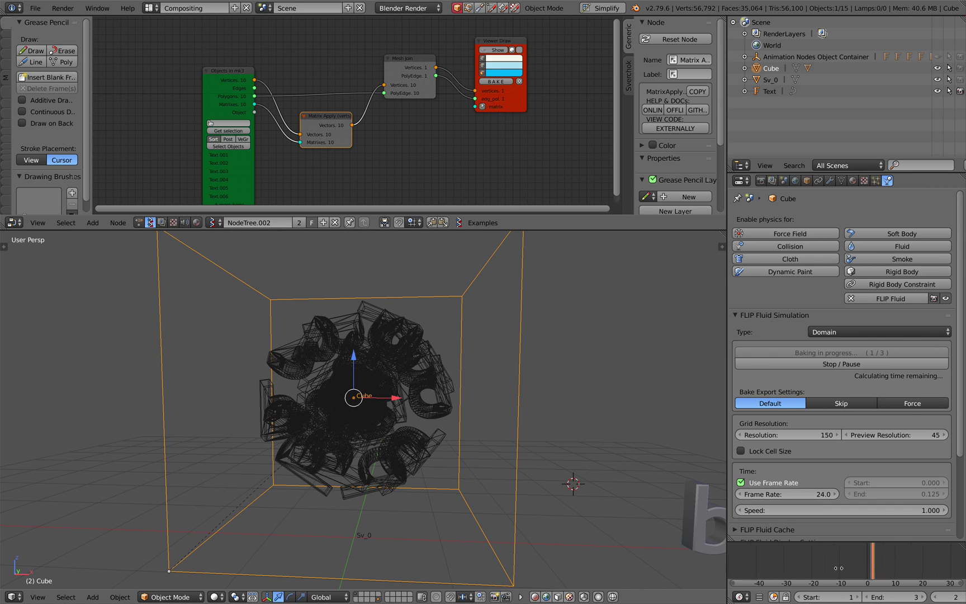
scroll(828, 562, "up", 3)
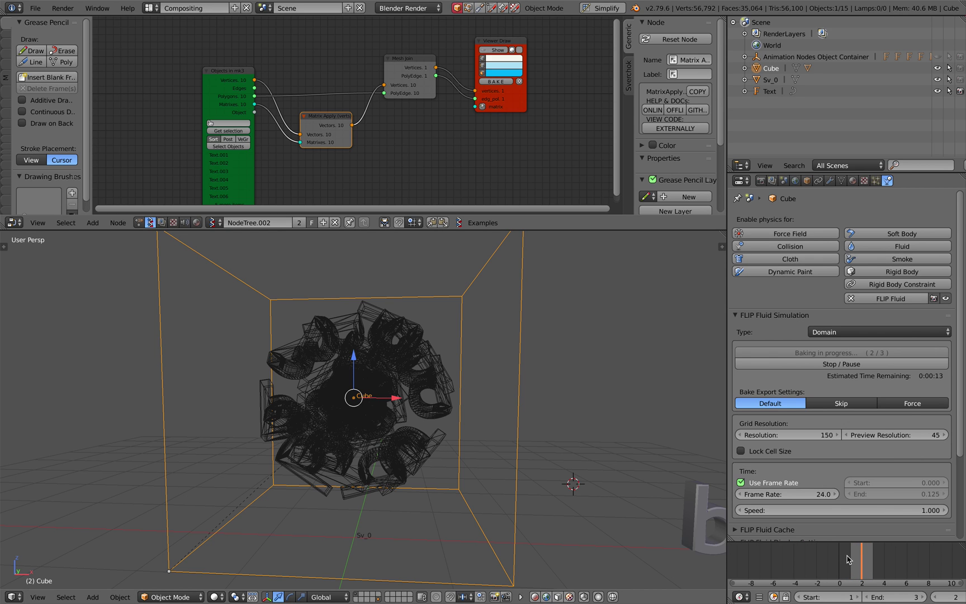
scroll(815, 556, "down", 2)
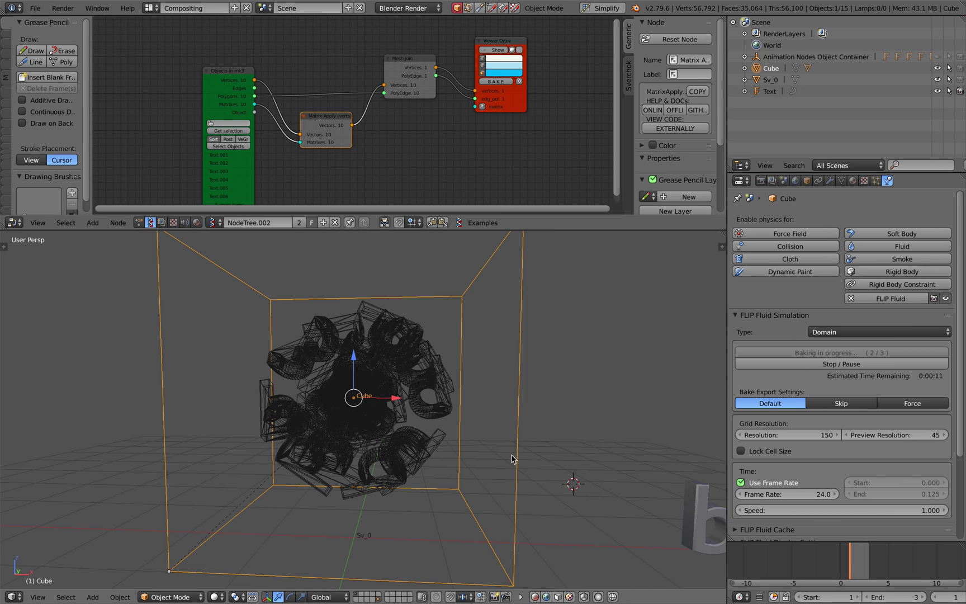
middle_click_drag(513, 457, 507, 453)
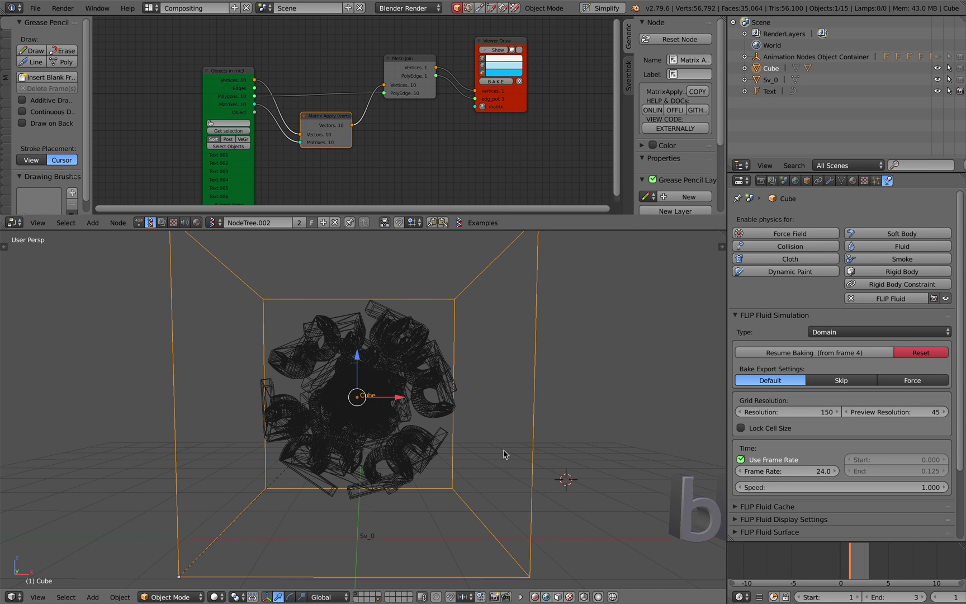
key("Right")
scroll(470, 391, "up", 3)
right_click(451, 411)
middle_click_drag(452, 412, 436, 415)
left_click(806, 180)
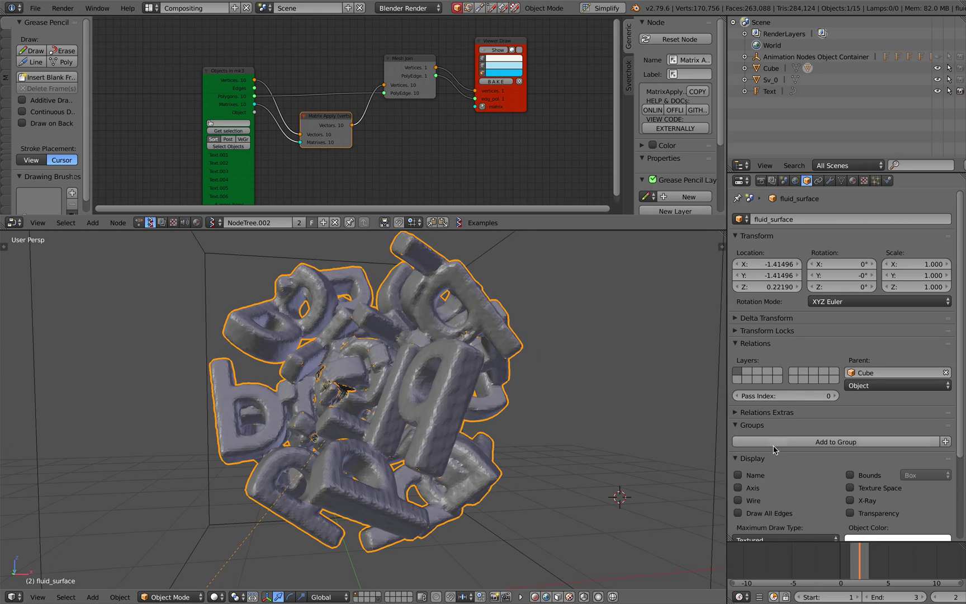
Turn on the wire overlay for the fluid surface and check its mesh density from around the domain
left_click(738, 501)
mouse_move(542, 416)
middle_mouse_down()
mouse_move(567, 416)
mouse_move(563, 425)
mouse_move(528, 410)
middle_mouse_up()
middle_click_drag(505, 329, 535, 362)
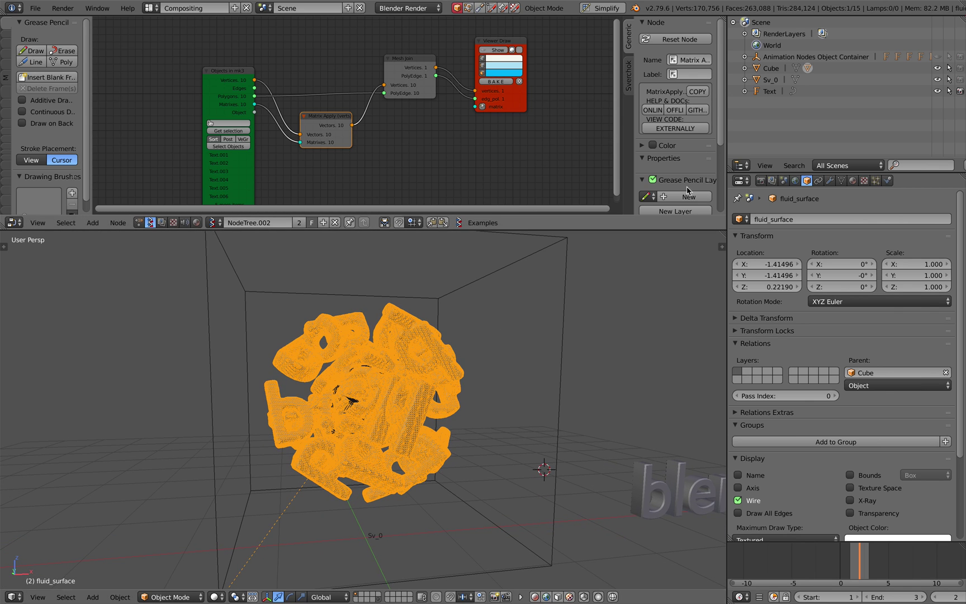
Expand the Cube hierarchy in the outliner to find the fluid surface, and copy that selected object
left_click(744, 57)
left_click(744, 57)
left_click(745, 69)
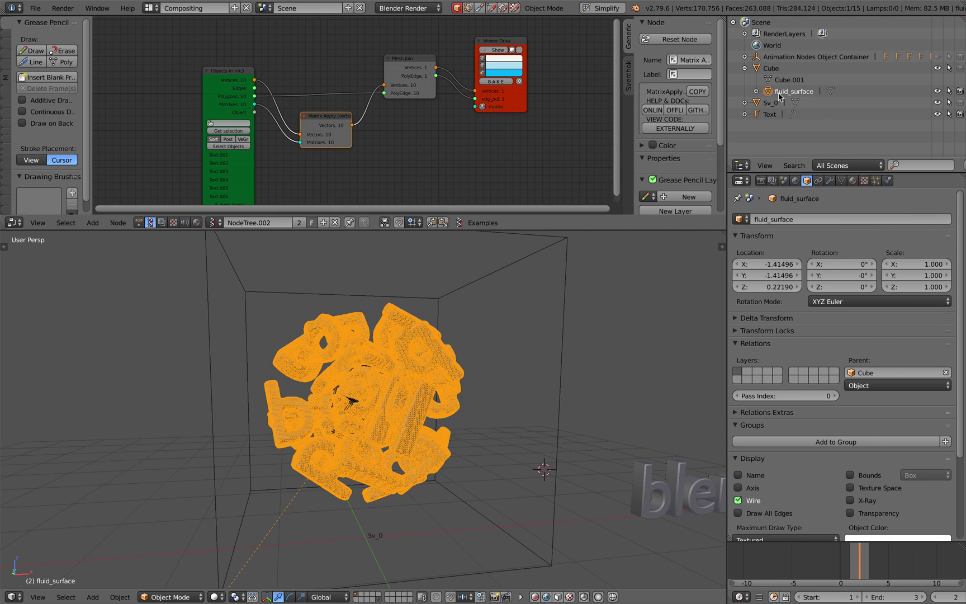
middle_click_drag(526, 349, 547, 353)
key("ctrl+c")
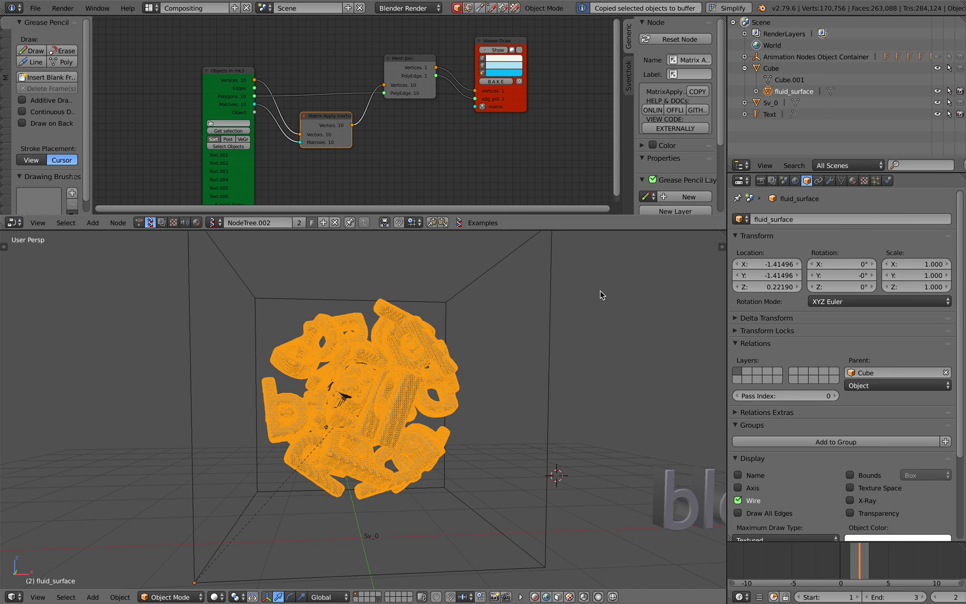
Start a new scene, delete its default objects and paste the copied fluid surface into it
left_click(35, 8)
left_click(39, 21)
left_click(46, 31)
key("Delete")
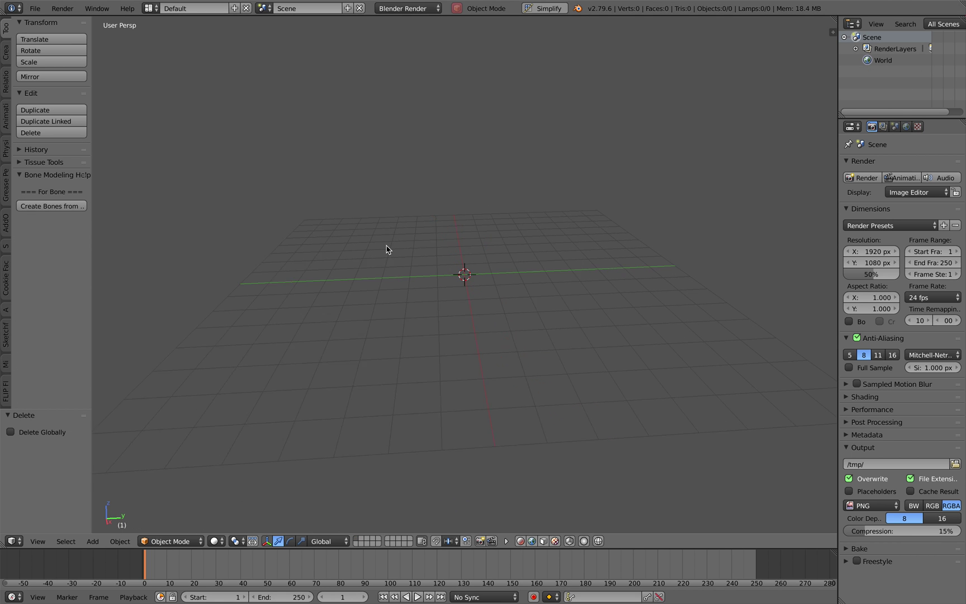
key("ctrl+v")
right_click(463, 232)
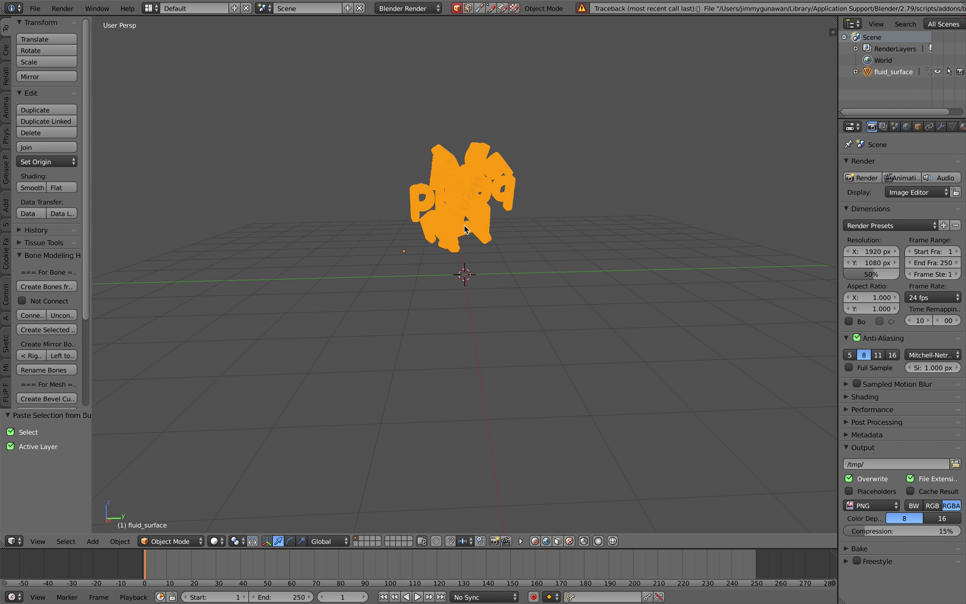
Examine the pasted fluid surface's wire mesh up close in the shaded view, toggling its selection
left_click(214, 540)
left_click(229, 504)
mouse_move(477, 310)
middle_mouse_down()
mouse_move(535, 228)
mouse_move(506, 262)
middle_mouse_up()
key("a")
scroll(503, 261, "up", 4)
key("a")
key("a")
key("a")
key("g")
key("z")
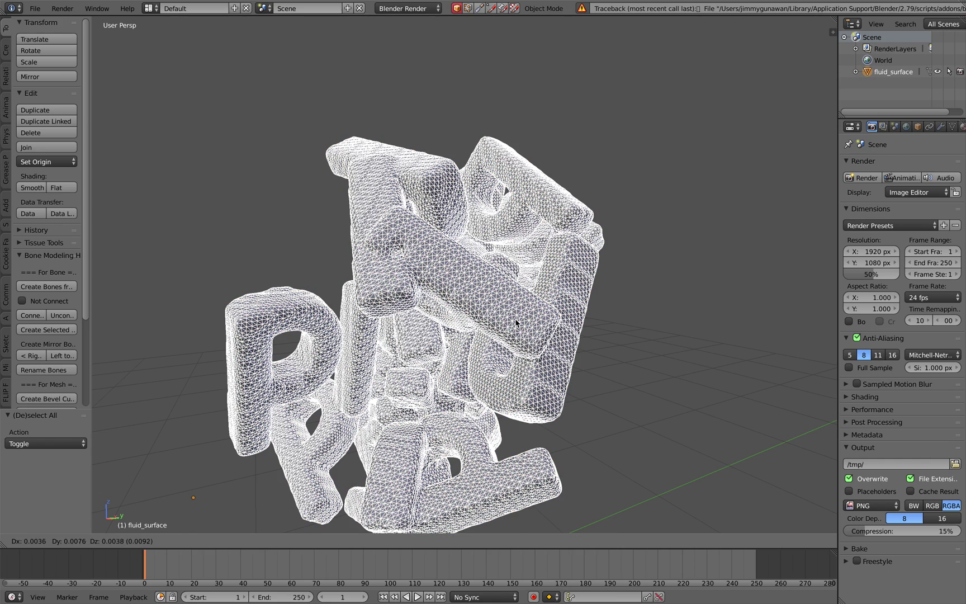
left_click(587, 328)
scroll(579, 333, "down", 4)
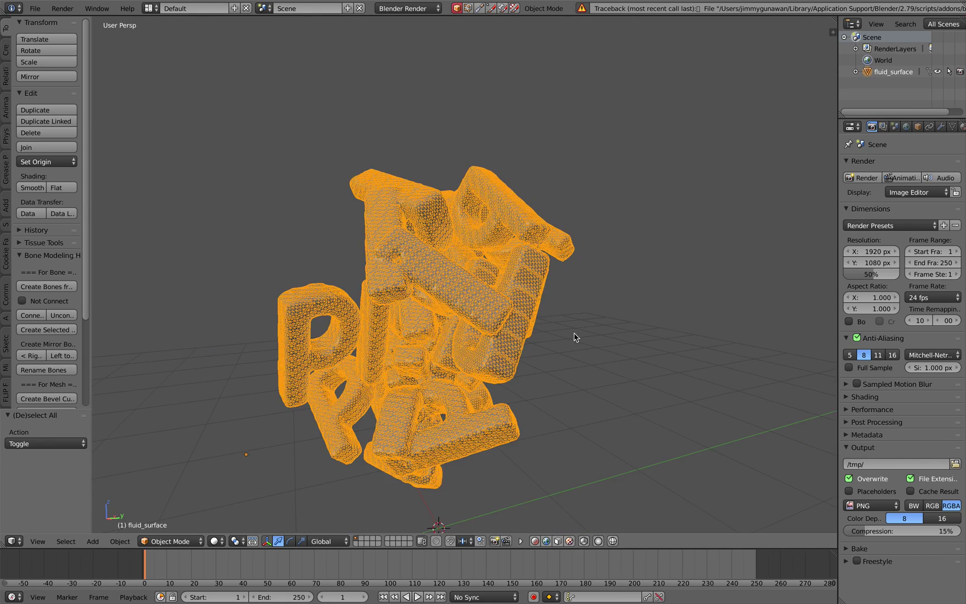
Show the object's transform values, set the fluid surface's origin to the centre of its geometry and deselect it
key("n")
left_click_drag(815, 50, 819, 75)
mouse_move(657, 211)
middle_mouse_down()
mouse_move(604, 220)
mouse_move(640, 217)
middle_mouse_up()
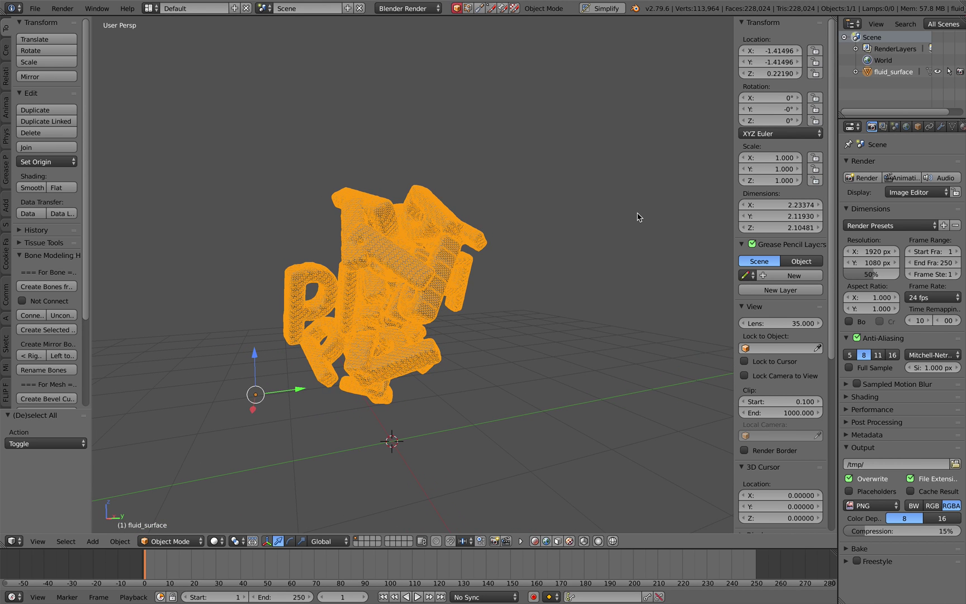
key("space")
type("set ori")
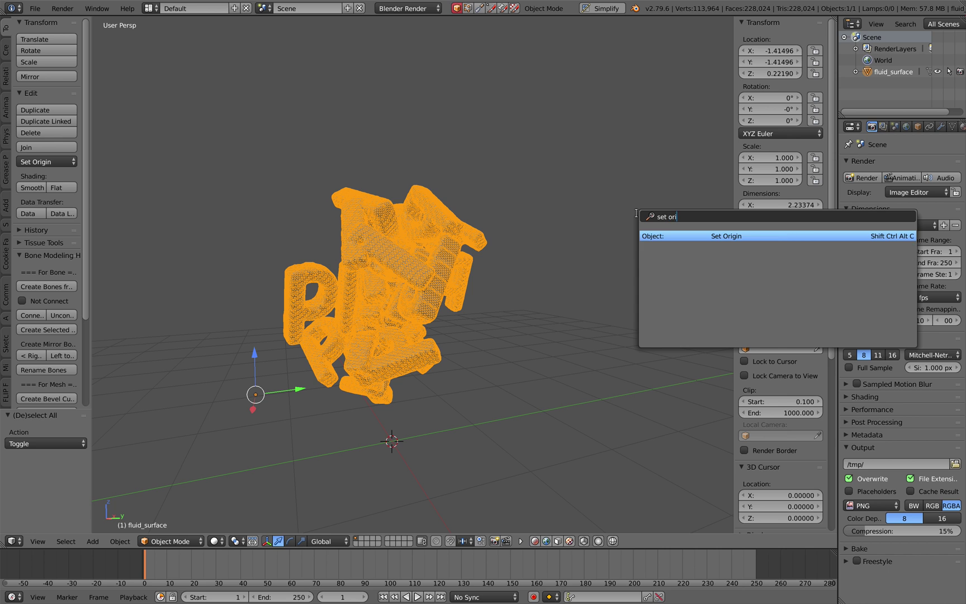
key("Return")
left_click(630, 224)
key("a")
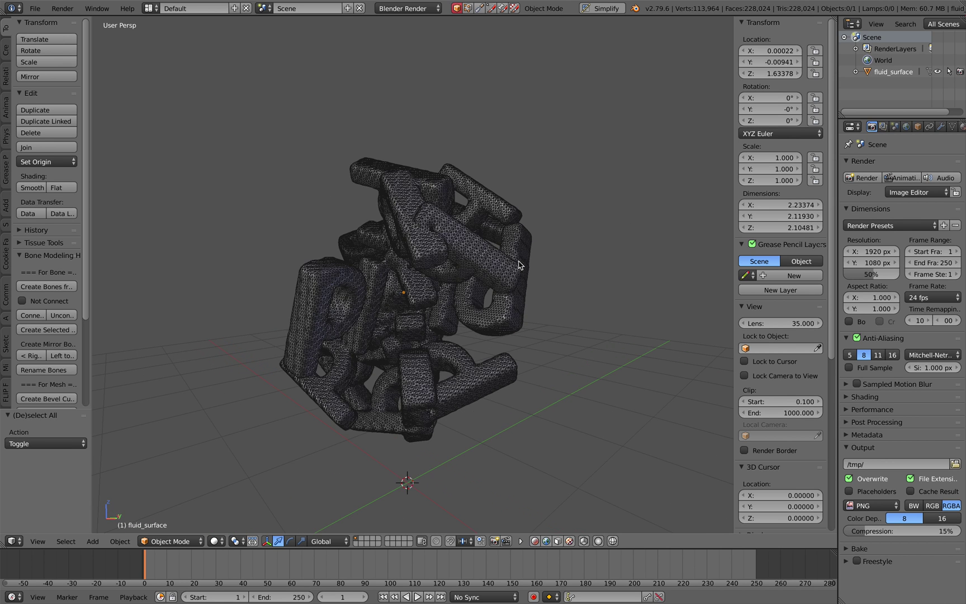
Save the scene to the Desktop as fluid_abstract_eevee.blend
scroll(522, 263, "up", 3)
key("ctrl+s")
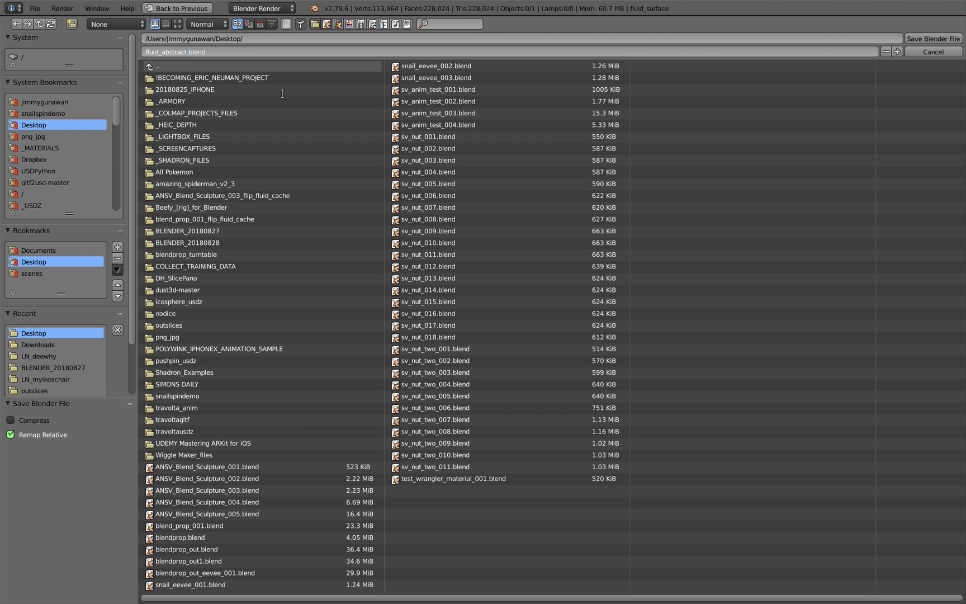
left_click(932, 38)
Quit this Blender version, launch Blender 2.80 Alpha 2 and dismiss its splash screen
left_click(34, 8)
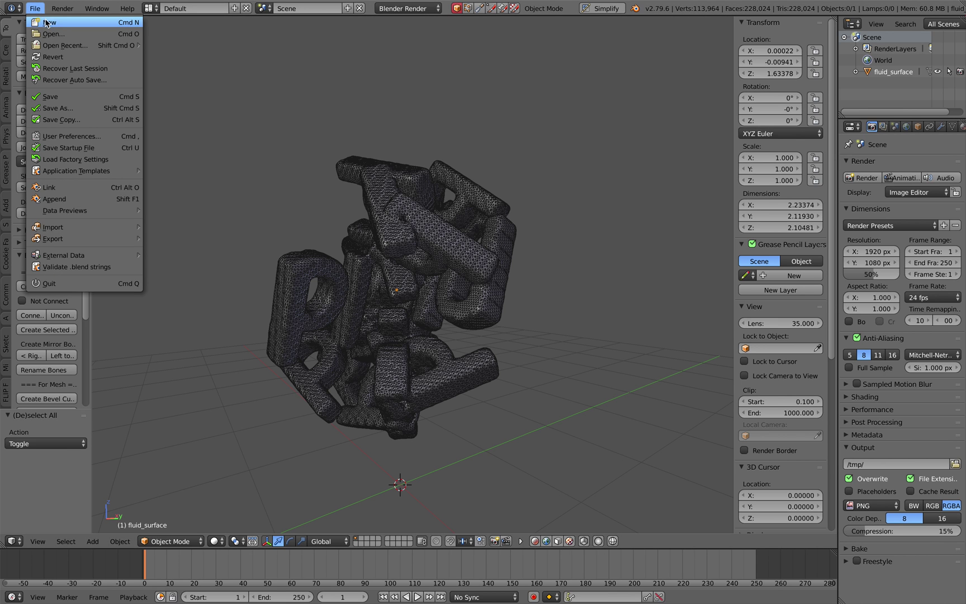
left_click(77, 285)
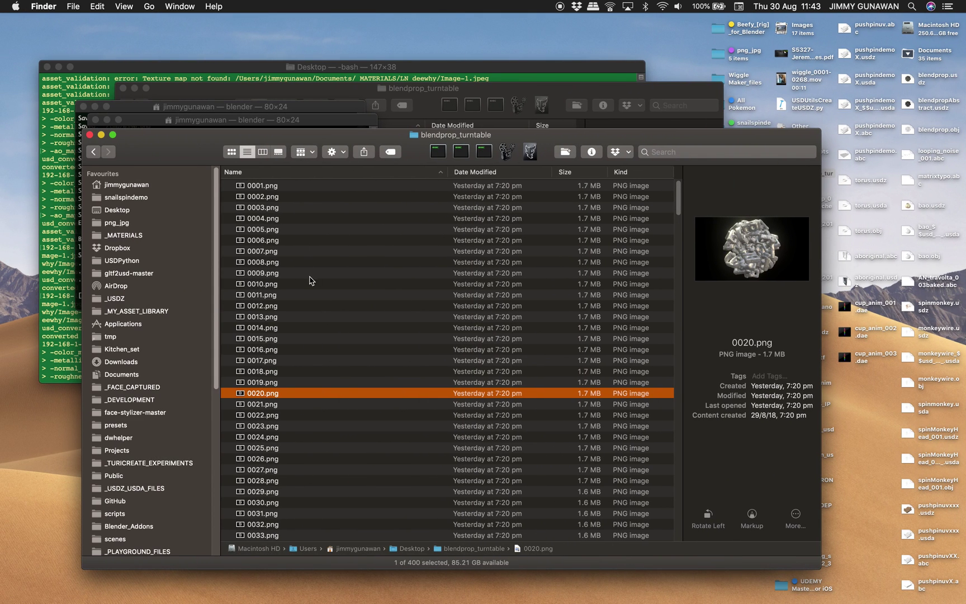
left_click(485, 151)
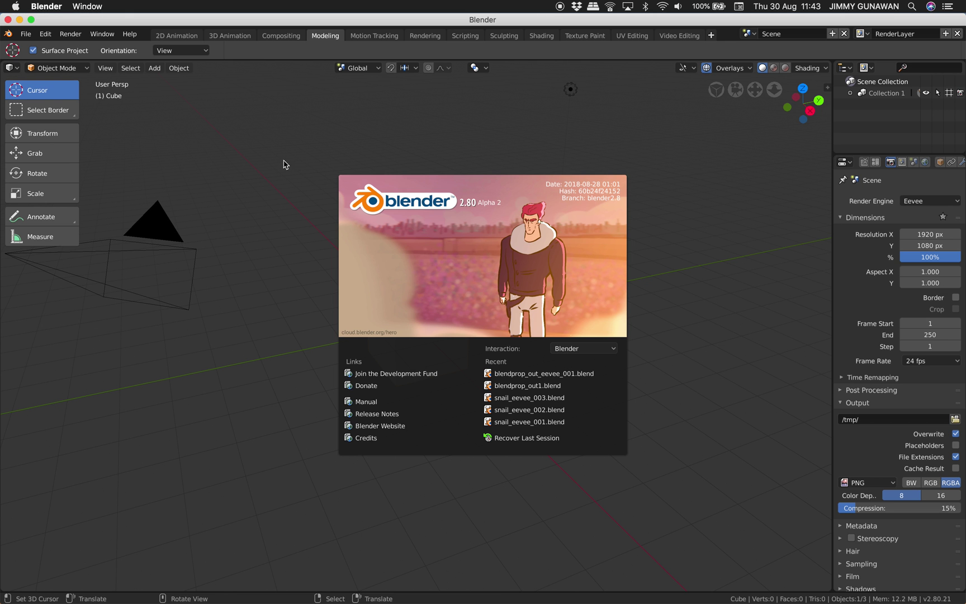
left_click(285, 162)
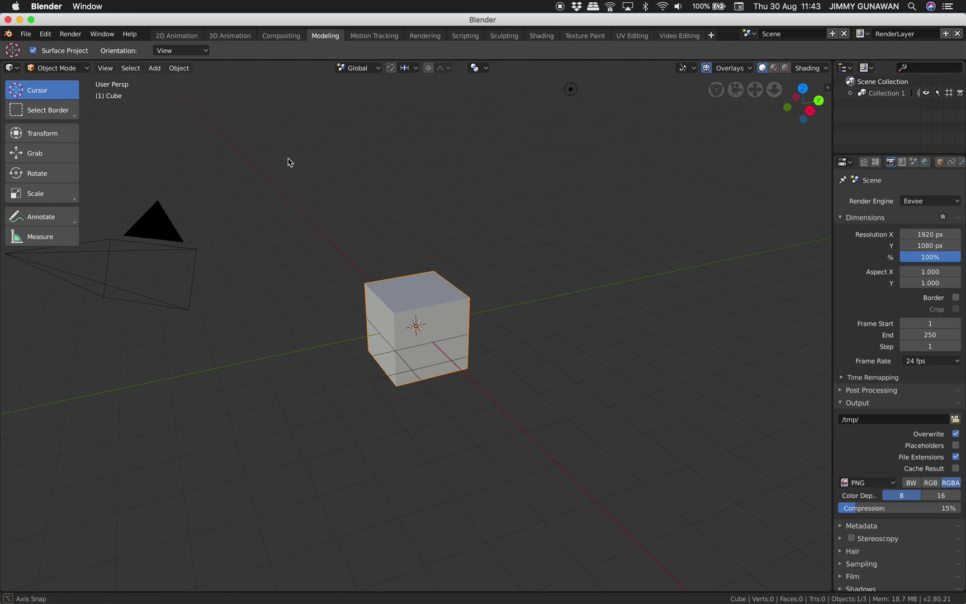
Open fluid_abstract_eevee.blend from the Desktop and bring the sculpture into view
left_click(25, 34)
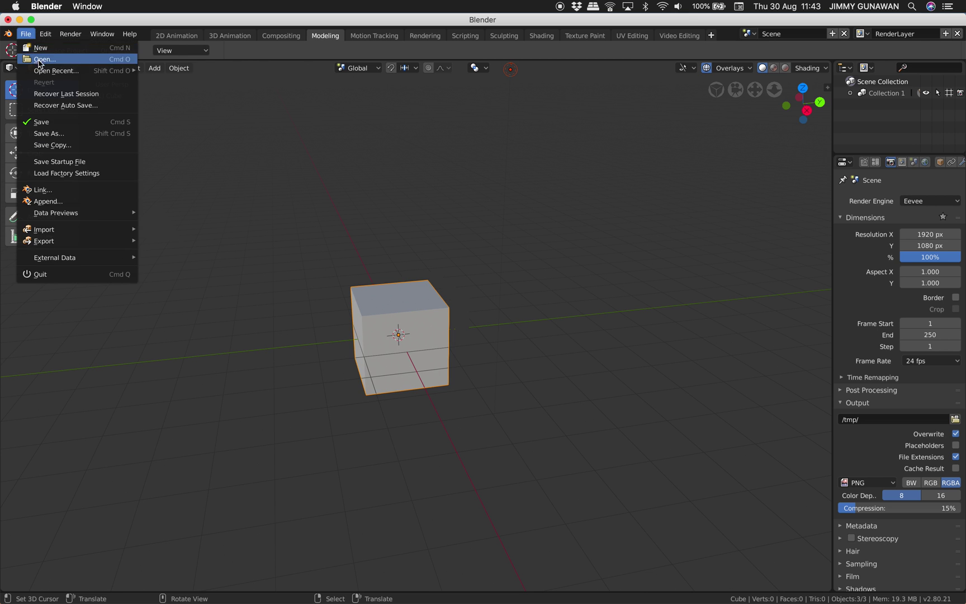
left_click(33, 61)
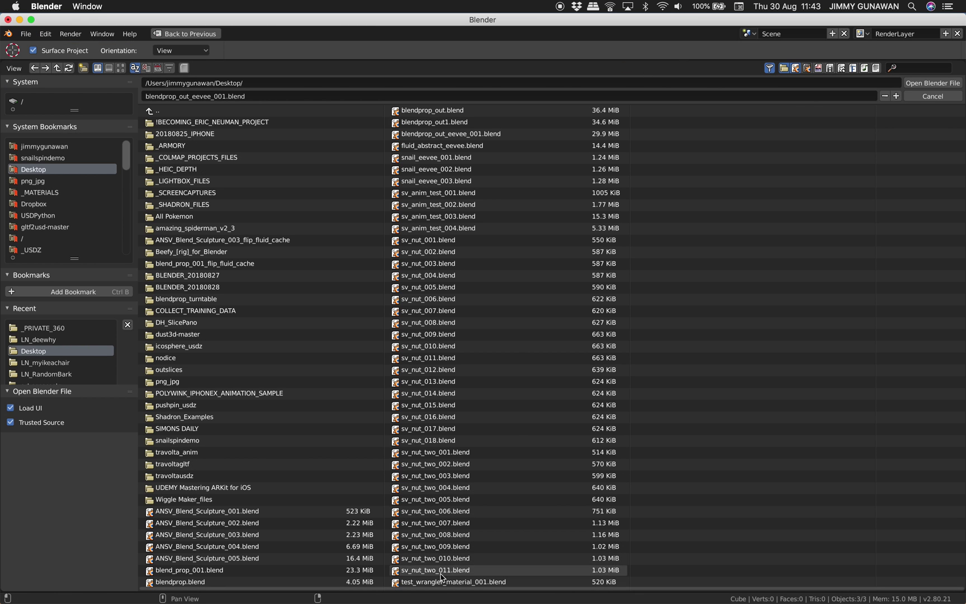
double_click(440, 146)
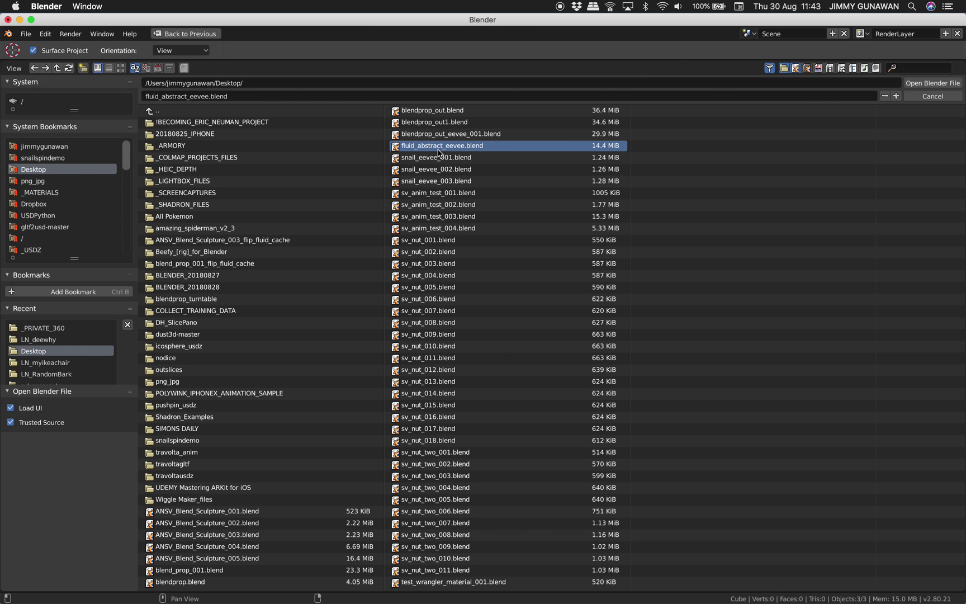
middle_click_drag(432, 201, 444, 261)
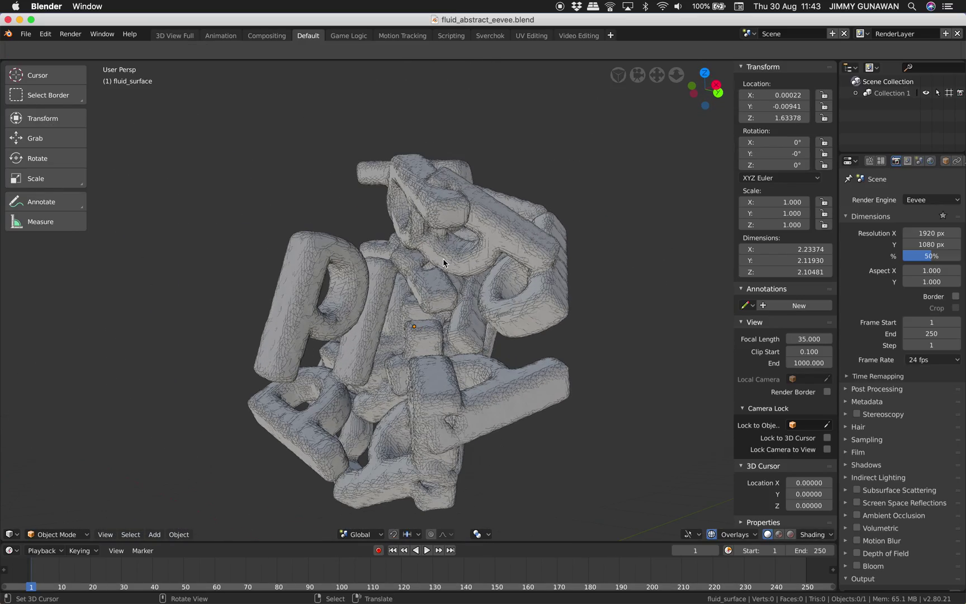
Preview the sculpture in LookDev shading and try its Scene World and Scene Lights lighting options
left_click(780, 536)
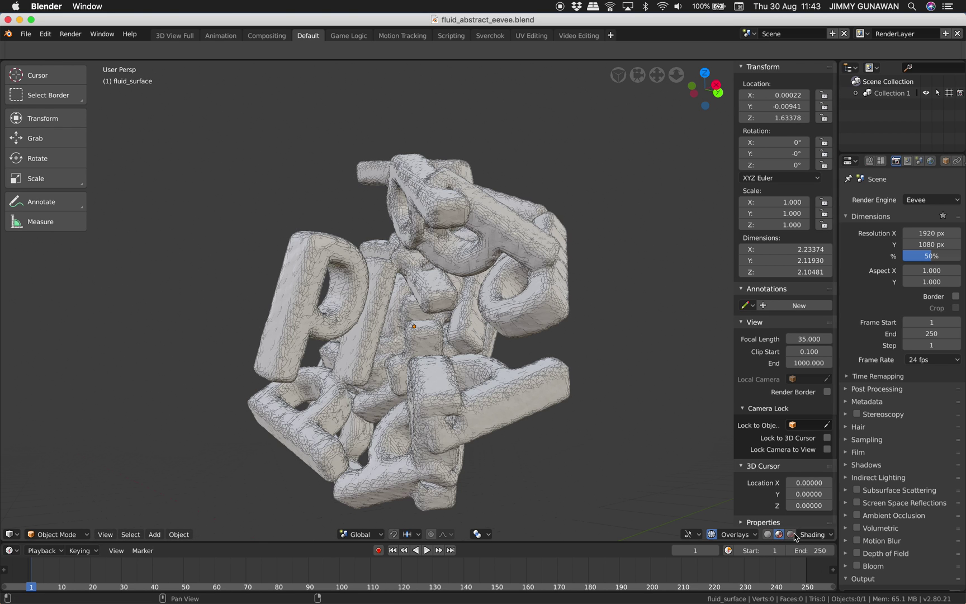
left_click(815, 535)
left_click(796, 447)
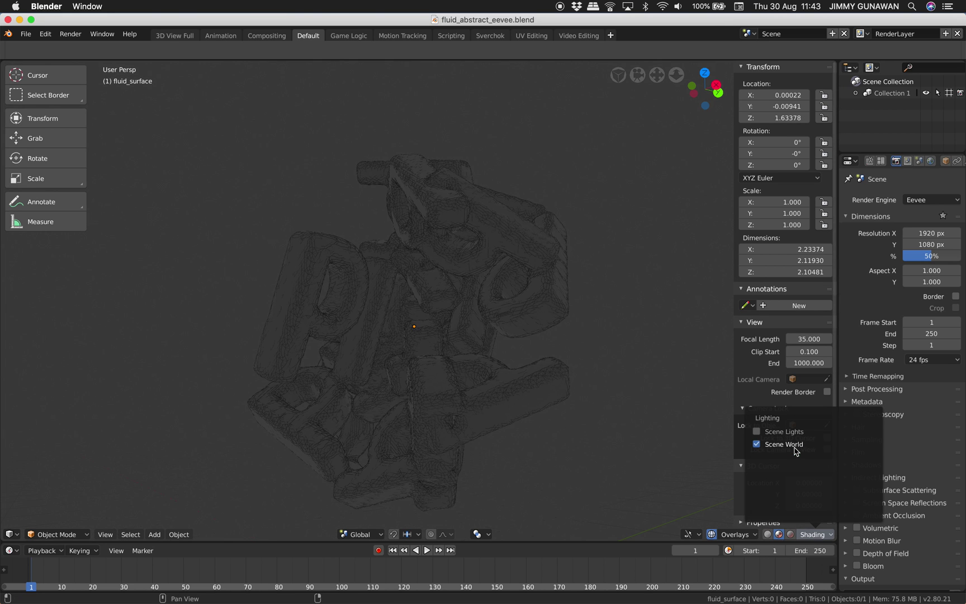
left_click(795, 447)
left_click(788, 436)
left_click(789, 435)
left_click(789, 435)
left_click(854, 94)
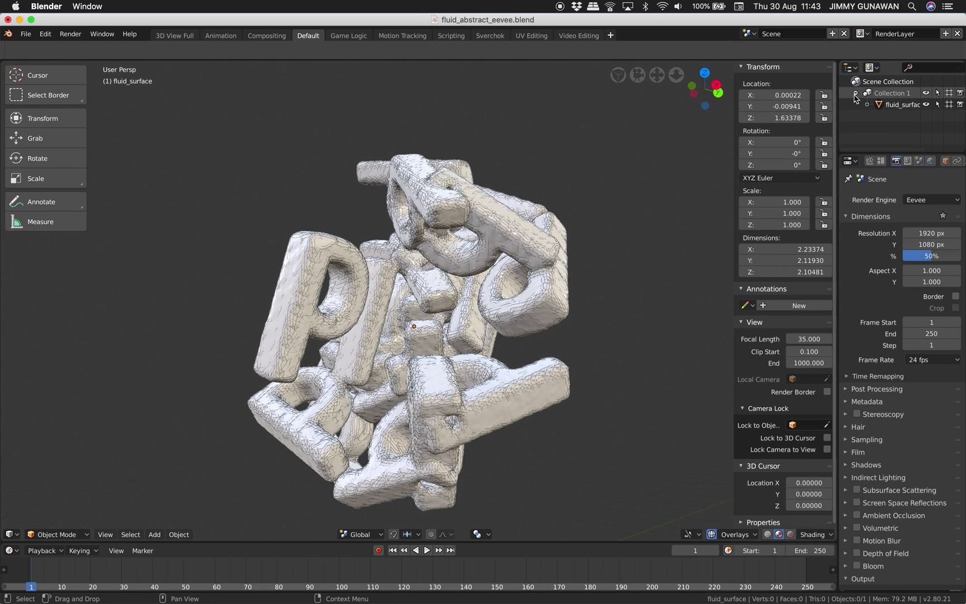
left_click(810, 536)
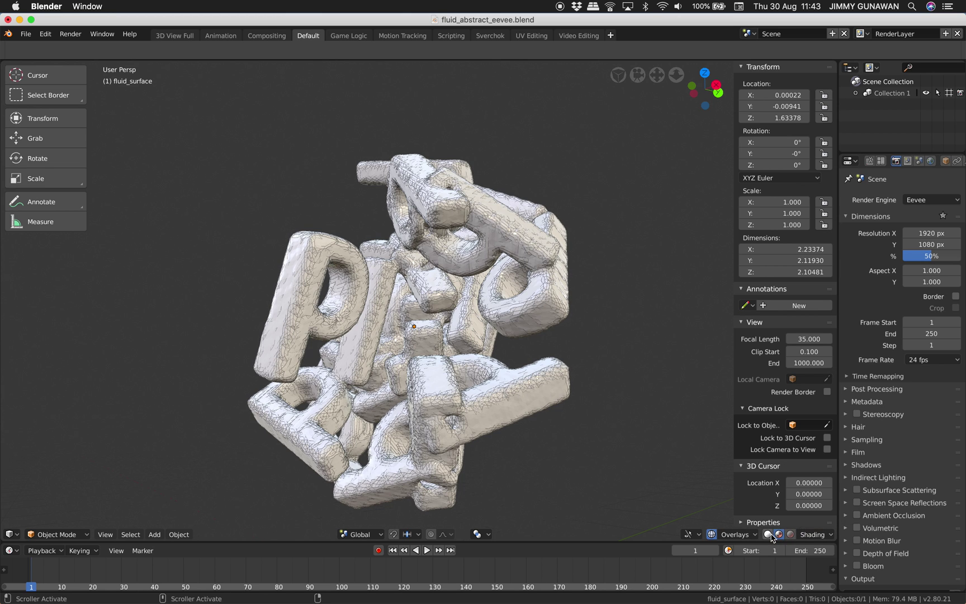
Switch the 3D view to solid shading with MatCap lighting
left_click(768, 534)
left_click(814, 535)
left_click(836, 311)
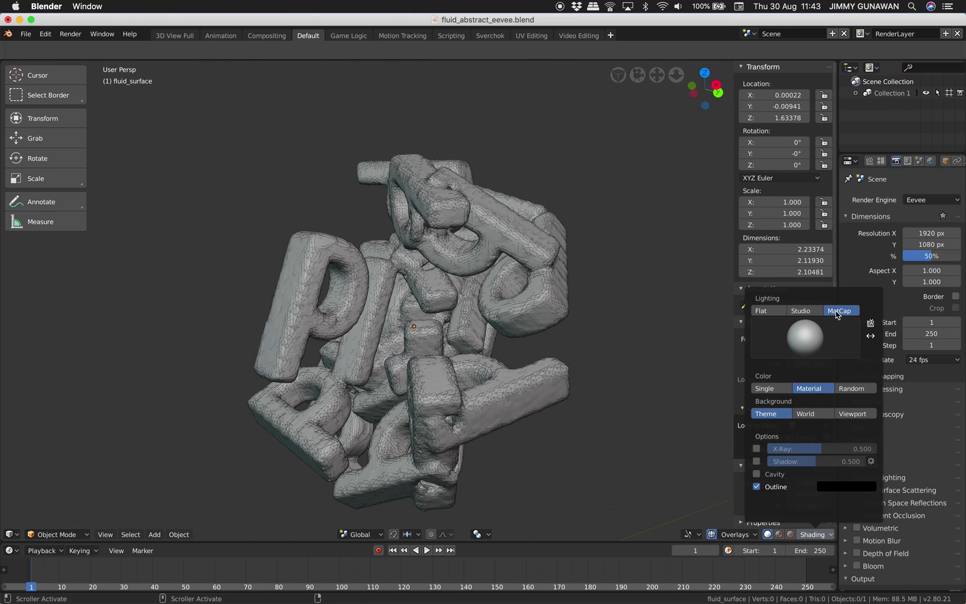
mouse_move(567, 319)
middle_mouse_down()
mouse_move(643, 392)
mouse_move(782, 473)
middle_mouse_up()
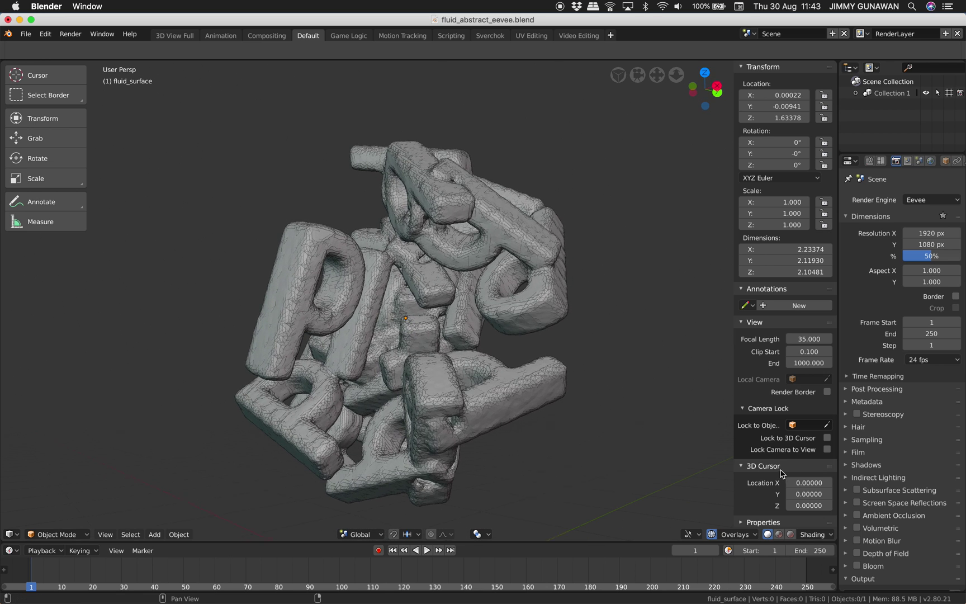
Try the dark blue-brown, glossy grey and black-and-white striped matcaps on the sculpture
left_click(814, 535)
left_click(805, 362)
left_click(736, 404)
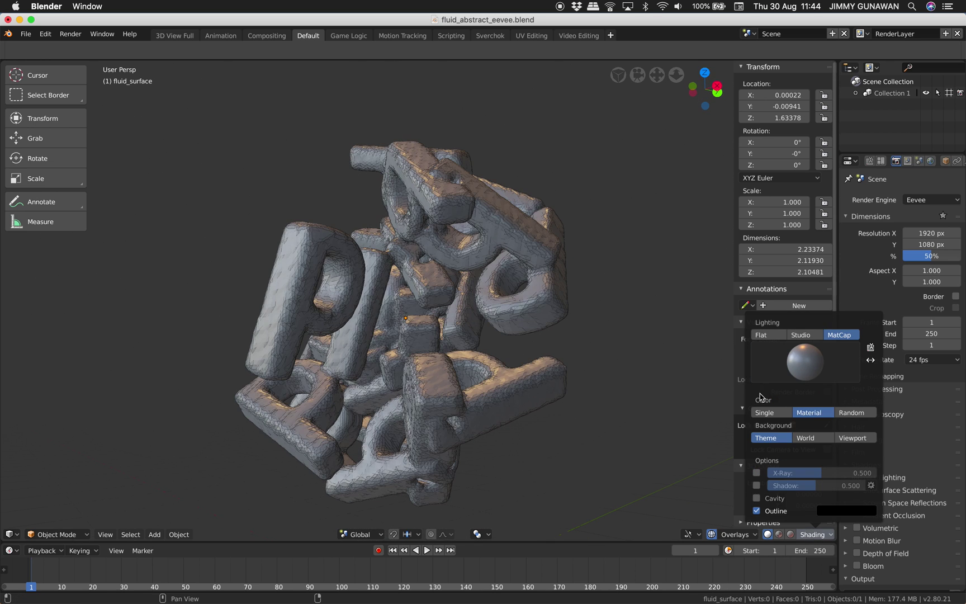
left_click(805, 363)
left_click(772, 406)
left_click(805, 362)
left_click(840, 403)
Try the chrome, green and bright red matcaps on the sculpture
left_click(811, 370)
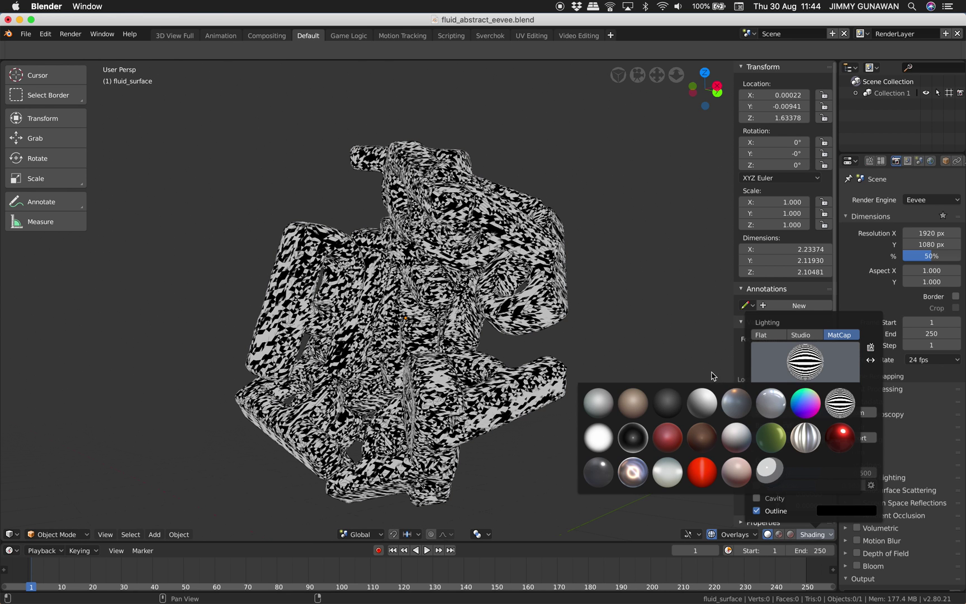
left_click(805, 438)
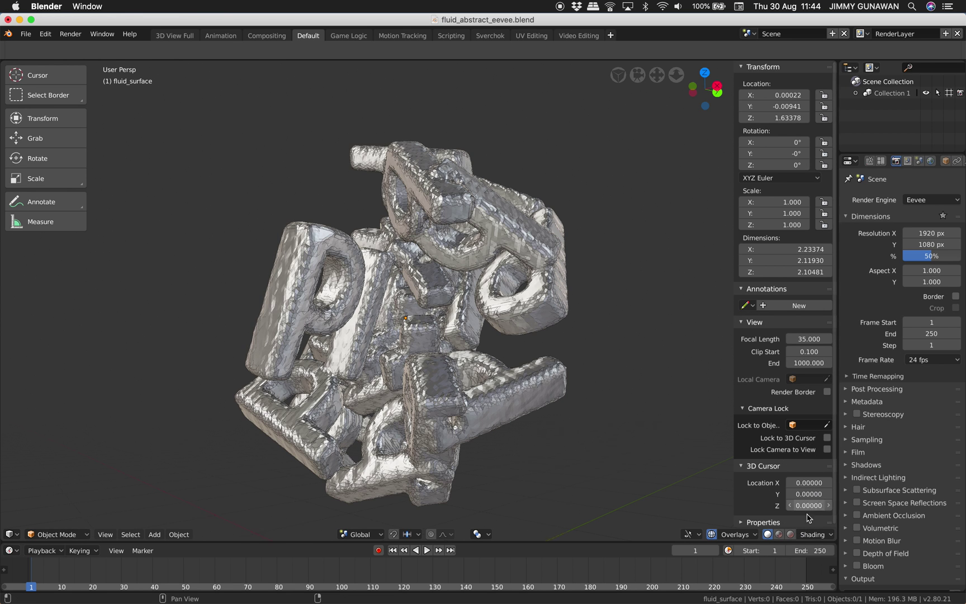
left_click(813, 534)
left_click(803, 380)
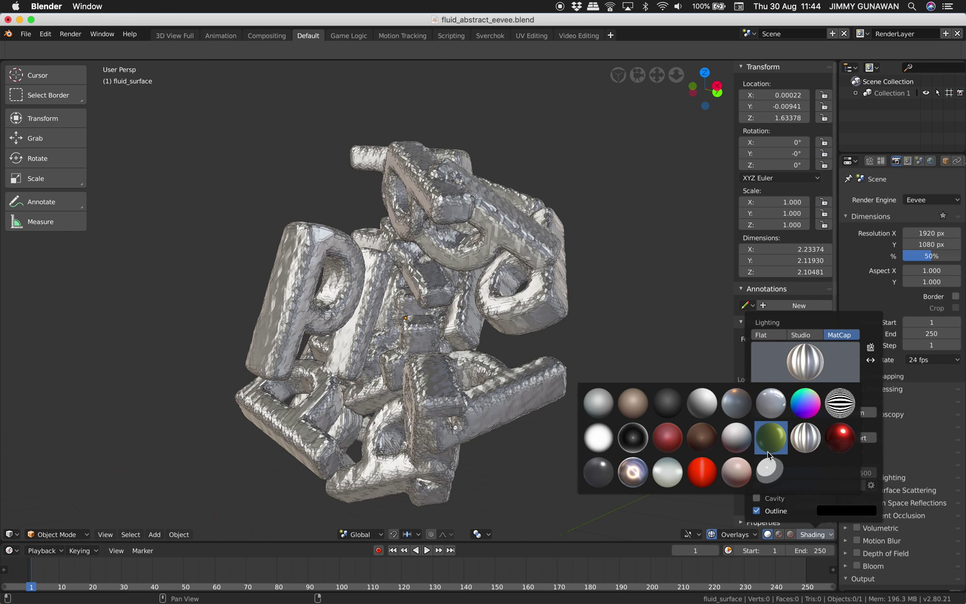
left_click(779, 447)
left_click(807, 536)
left_click(811, 534)
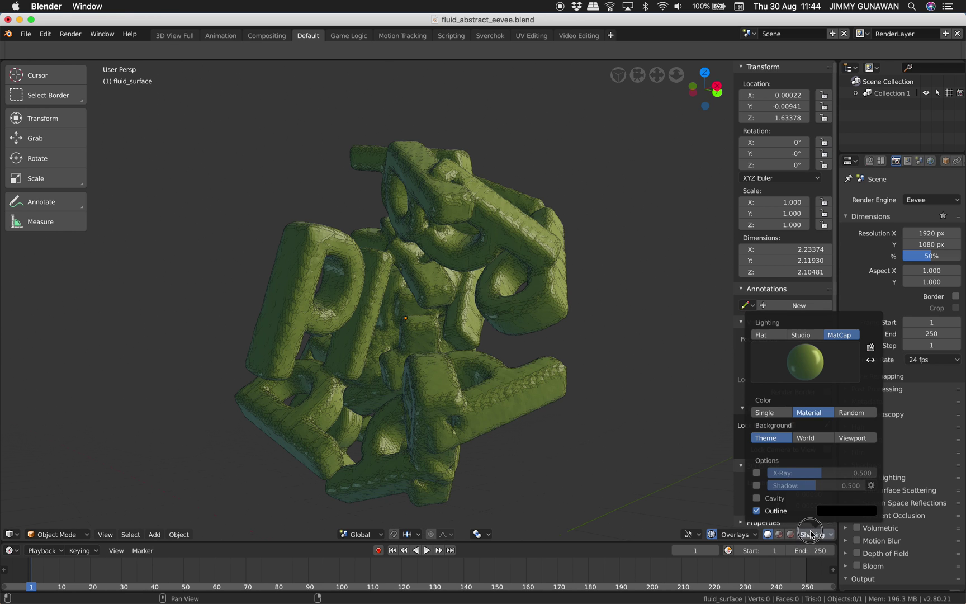
left_click(790, 380)
left_click(703, 473)
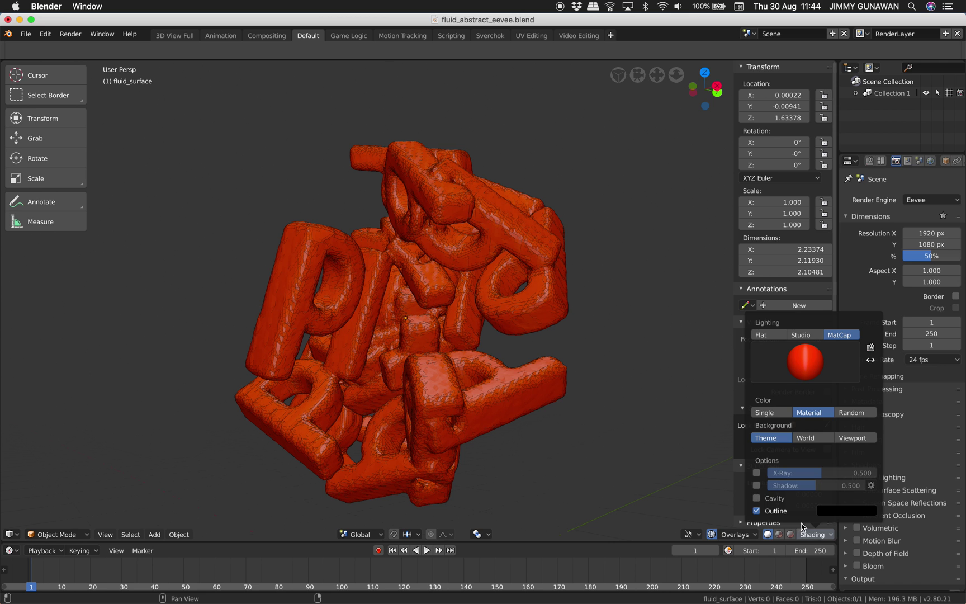
Apply the black matcap with the bright rim to the sculpture
left_click(814, 535)
left_click(805, 369)
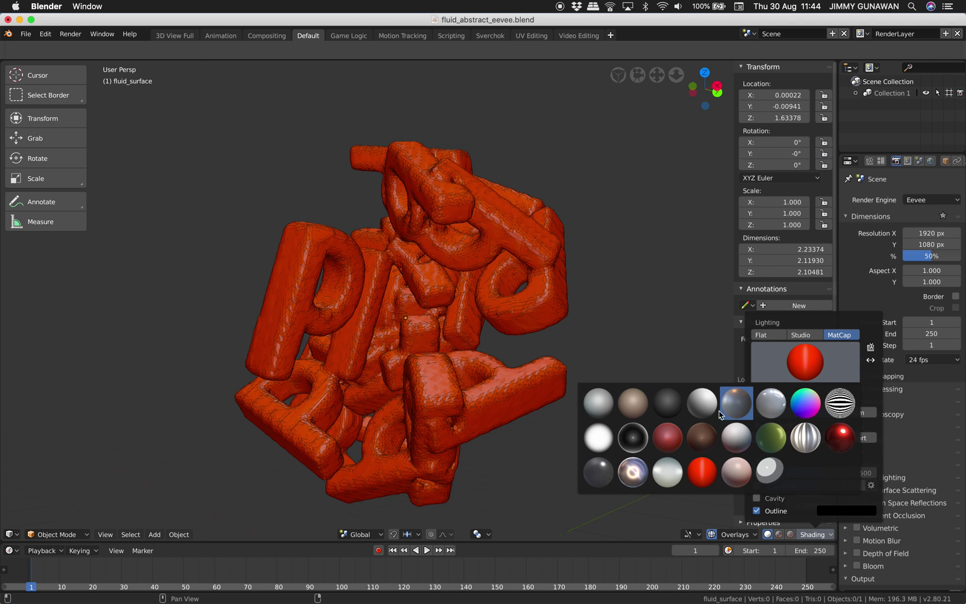
left_click(633, 437)
Tumble the fluid_surface sculpture with two free trackball rotations, to about X 499°, Y -170°, Z -158°
mouse_move(547, 418)
middle_mouse_down()
mouse_move(469, 421)
mouse_move(547, 423)
middle_mouse_up()
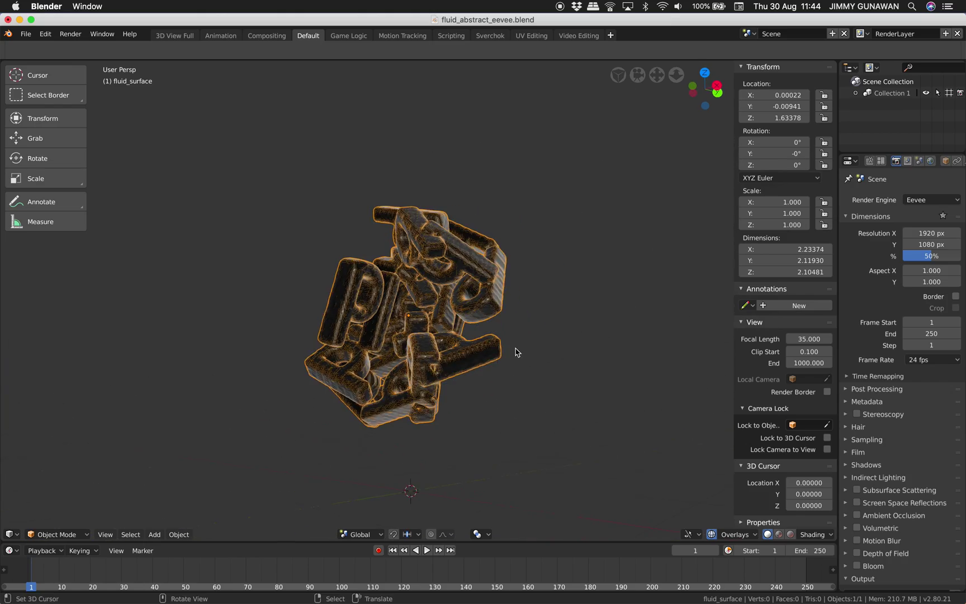
key("r")
key("r")
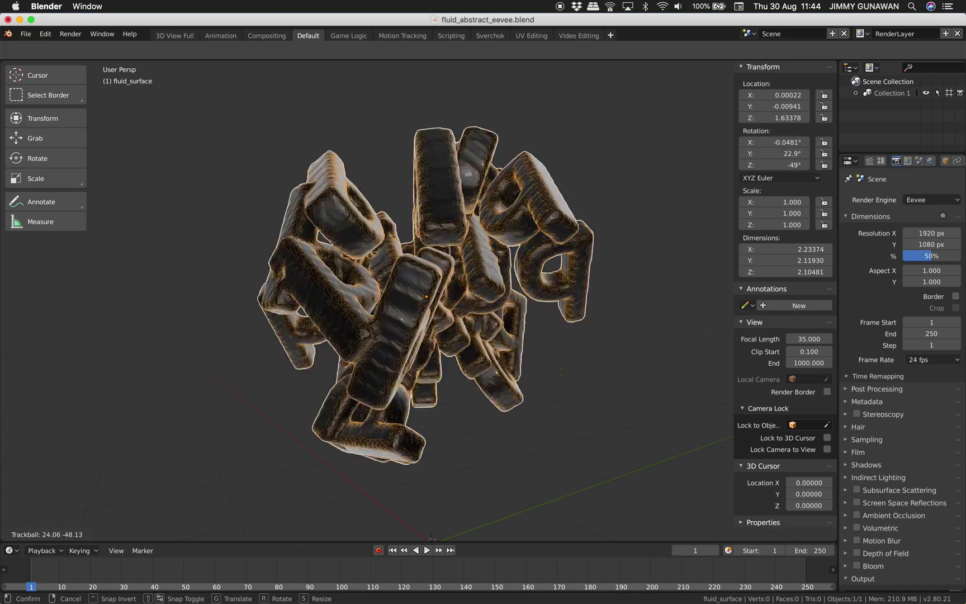
key("Return")
key("r")
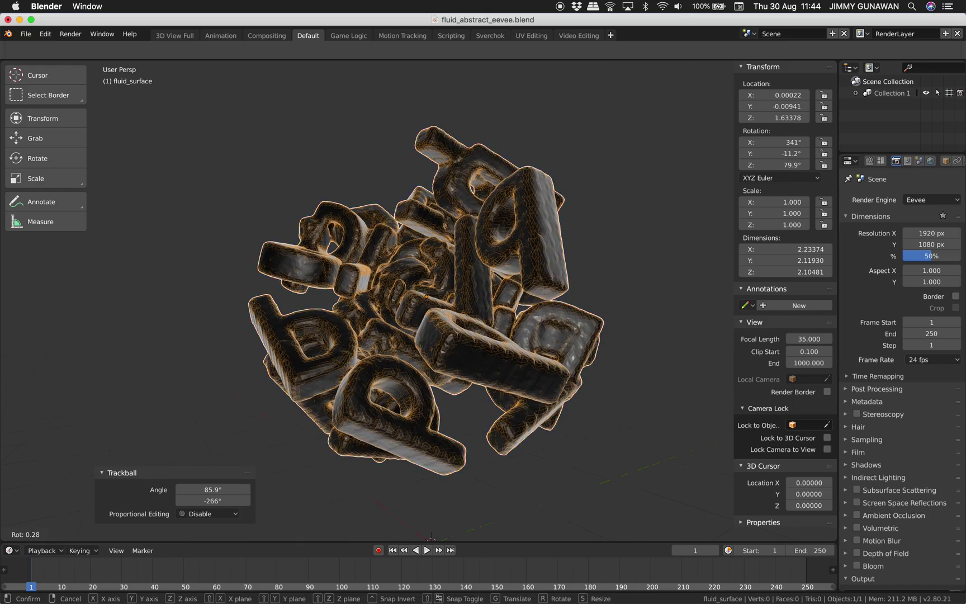
key("r")
left_click(496, 321)
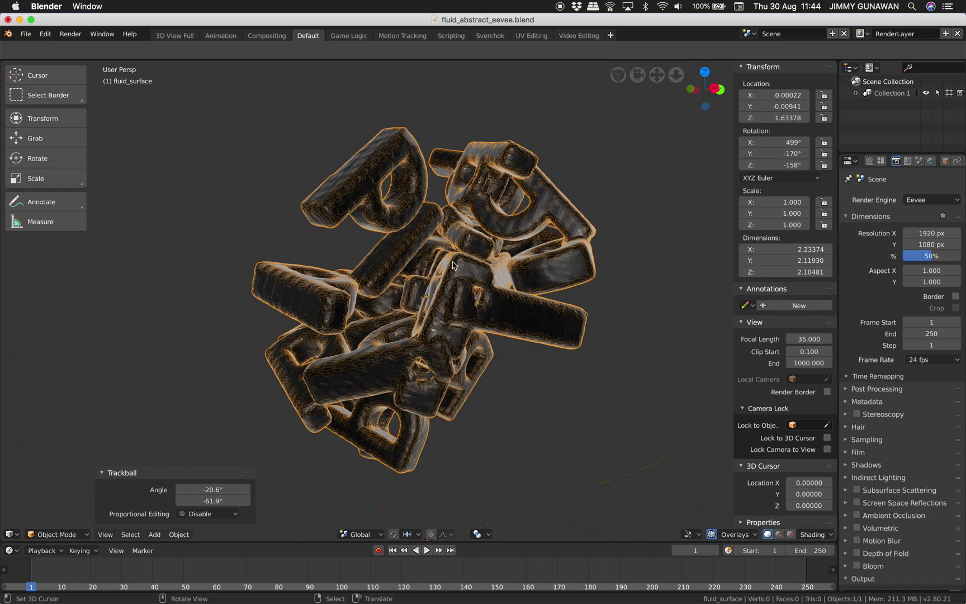
Sketch a vertical pole and a flat elliptical base beneath the sculpture with blue annotation strokes
scroll(496, 321, "up", 4)
middle_click_drag(496, 321, 475, 319)
scroll(550, 302, "up", 5)
scroll(507, 341, "down", 6)
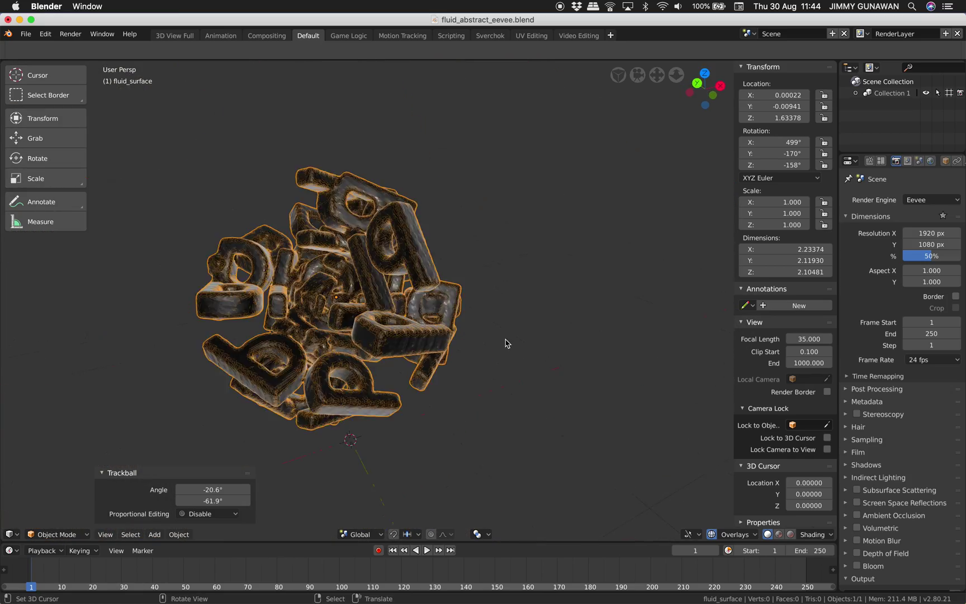
middle_click_drag(491, 390, 552, 308)
middle_click_drag(446, 236, 442, 275)
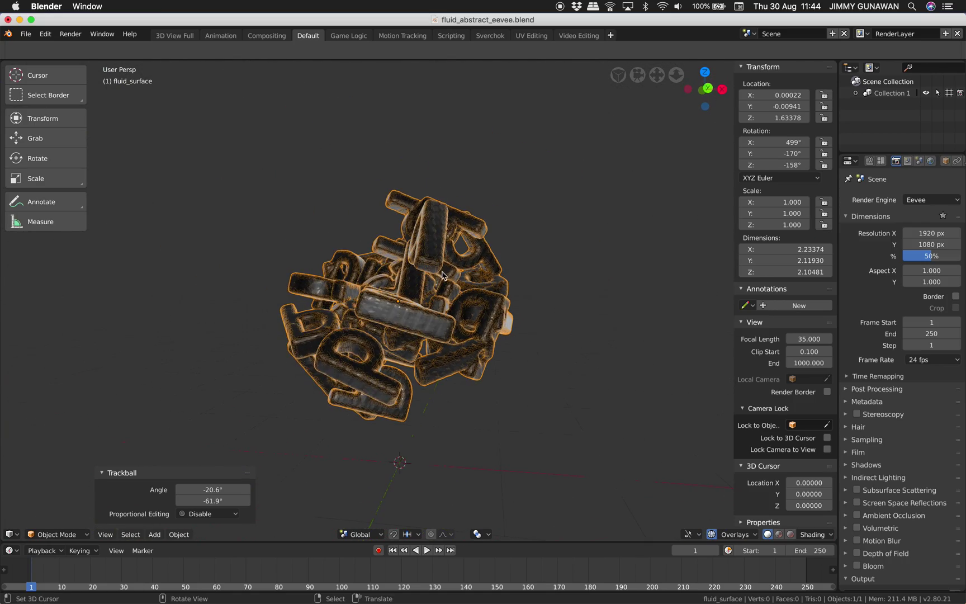
key("shift+a")
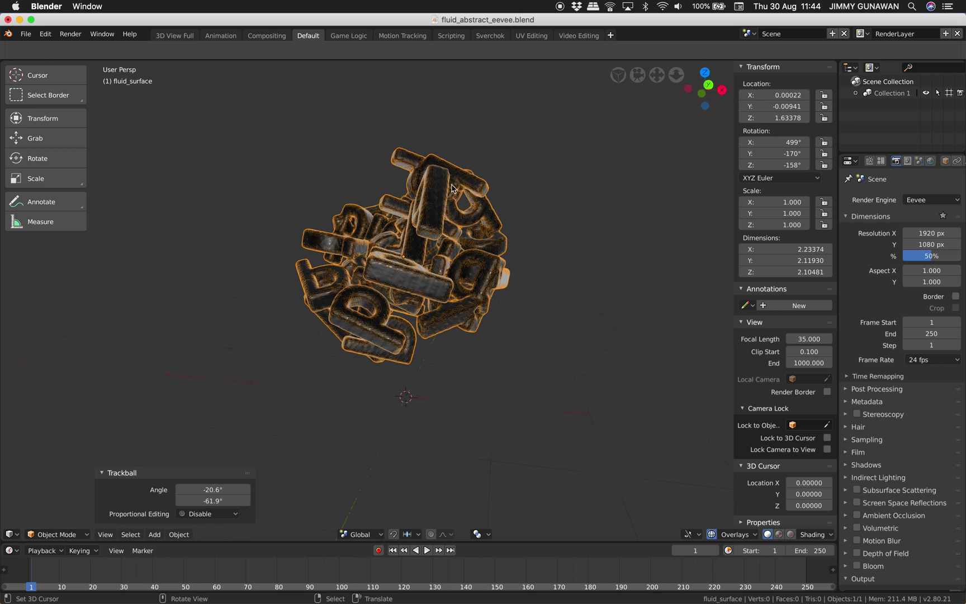
middle_click_drag(422, 279, 422, 190, "shift")
left_click_drag(419, 227, 419, 330)
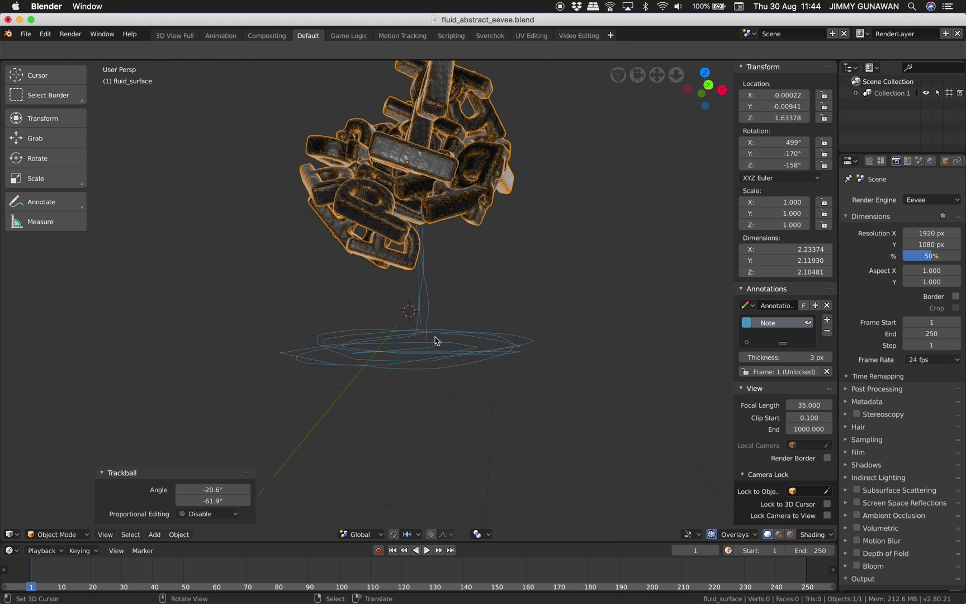
Inspect the sculpture with its sketched stand from other angles and switch the window to full screen
scroll(453, 239, "down", 3)
mouse_move(407, 276)
middle_mouse_down()
mouse_move(460, 232)
mouse_move(442, 236)
middle_mouse_up()
scroll(460, 232, "up", 5)
mouse_move(506, 215)
middle_mouse_down()
mouse_move(394, 246)
mouse_move(473, 233)
mouse_move(320, 235)
mouse_move(504, 242)
middle_mouse_up()
scroll(497, 242, "up", 4)
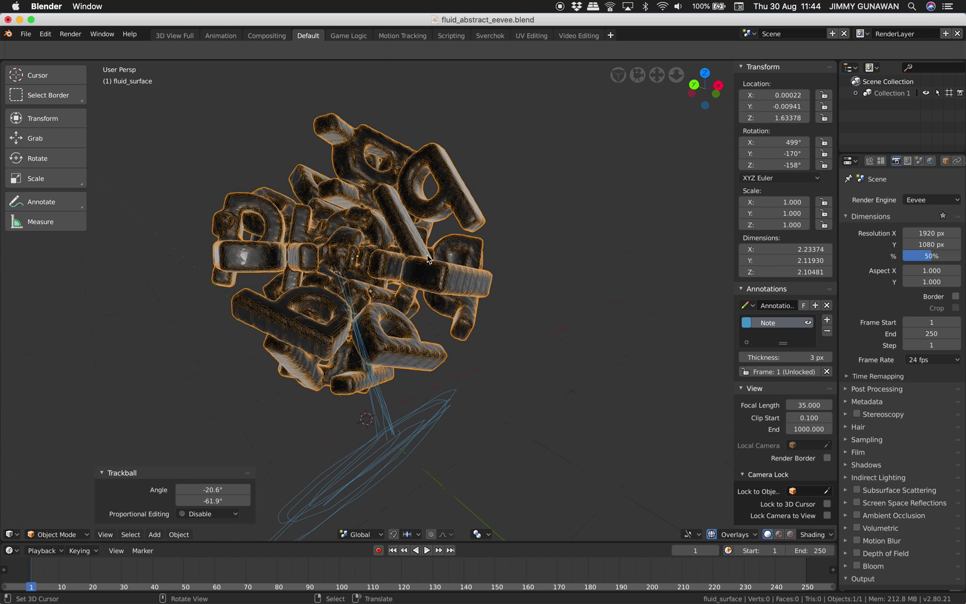
middle_click_drag(438, 230, 411, 225)
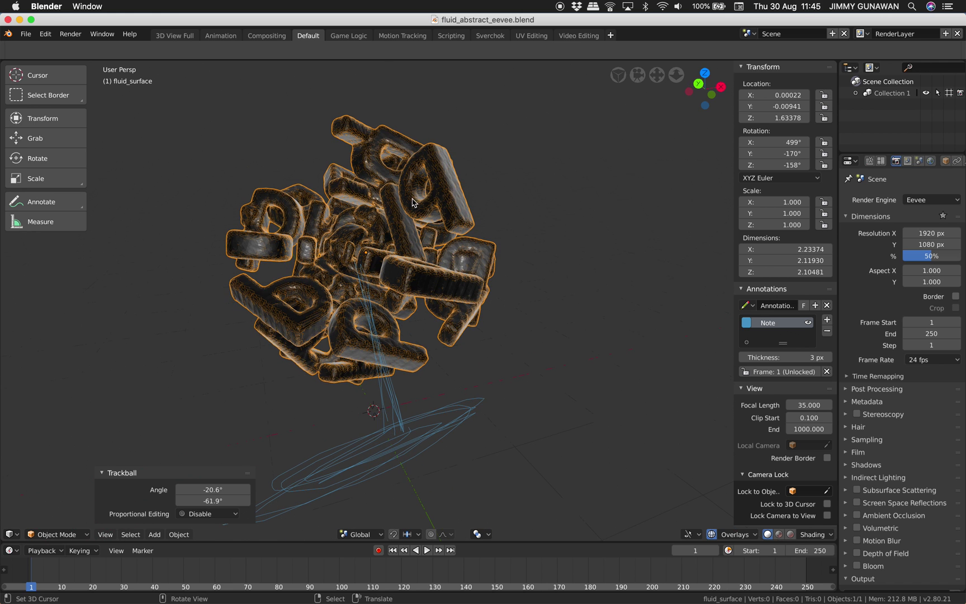
left_click(33, 20)
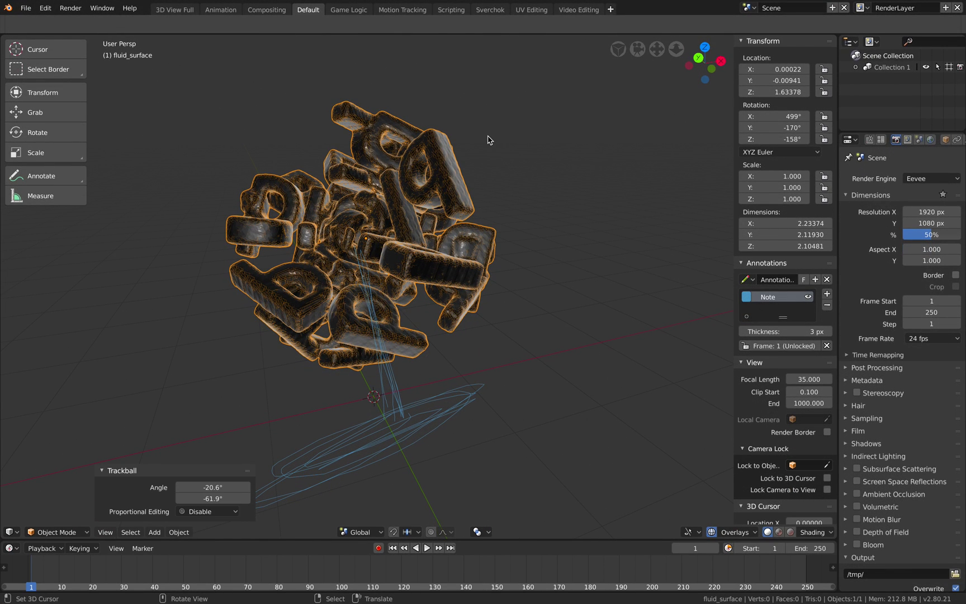